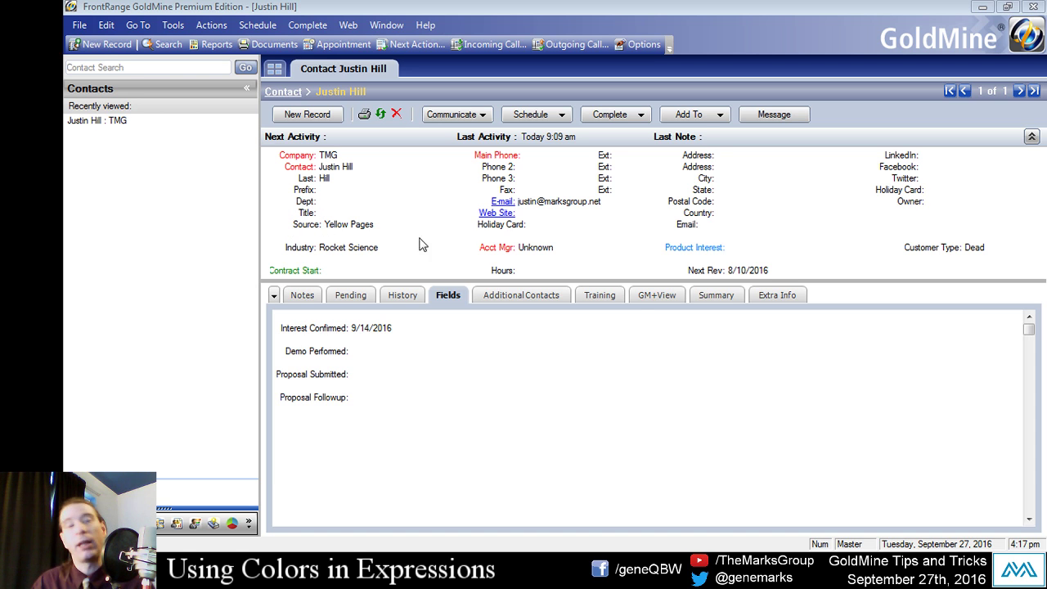
Step: Open the Source field's properties and set its data color to fixed black
{"action": "right_click", "coordinate": [301, 228]}
{"action": "left_click", "coordinate": [654, 346]}
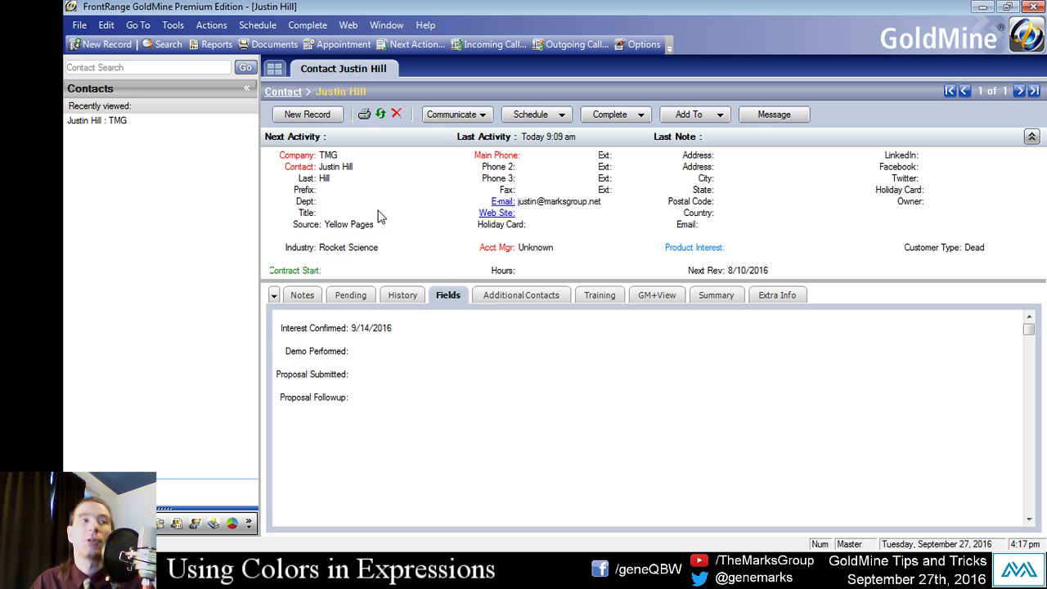
{"action": "right_click", "coordinate": [295, 223]}
{"action": "left_click", "coordinate": [347, 303]}
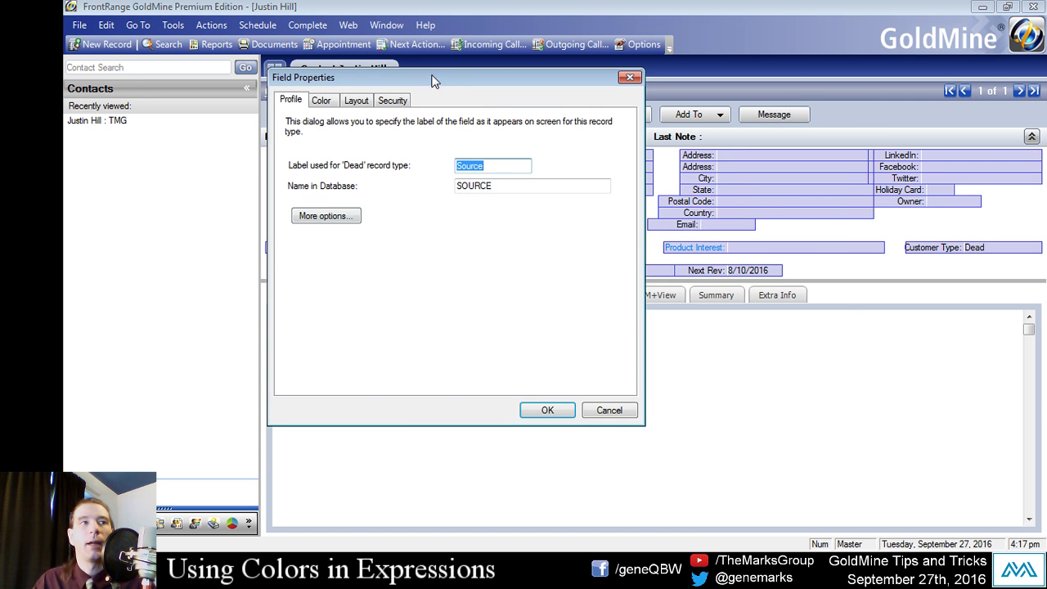
{"action": "left_click_drag", "start_coordinate": [440, 86], "coordinate": [648, 72]}
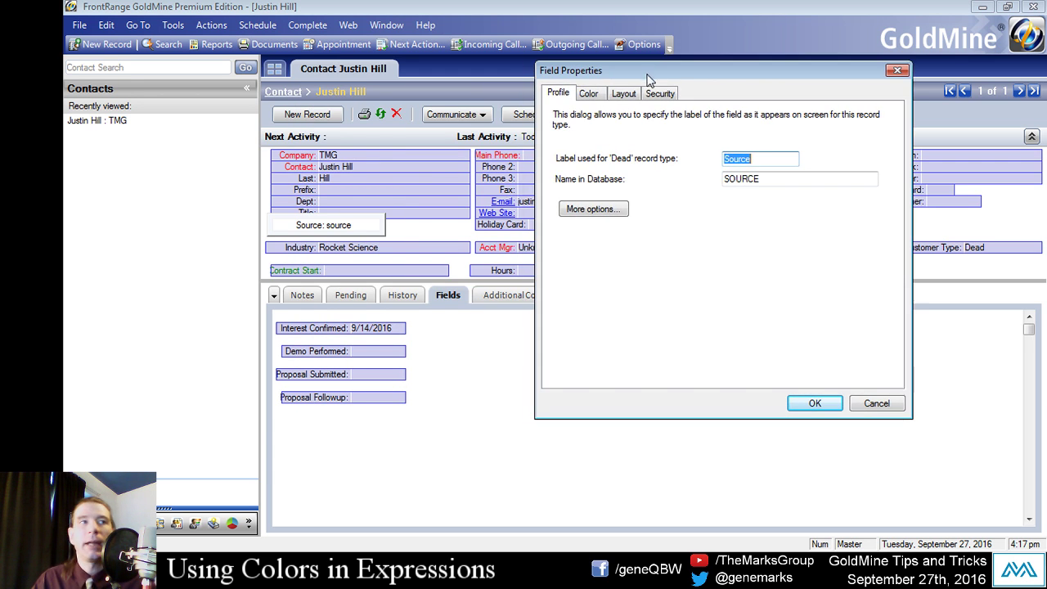
{"action": "left_click", "coordinate": [590, 93]}
{"action": "left_click", "coordinate": [564, 308]}
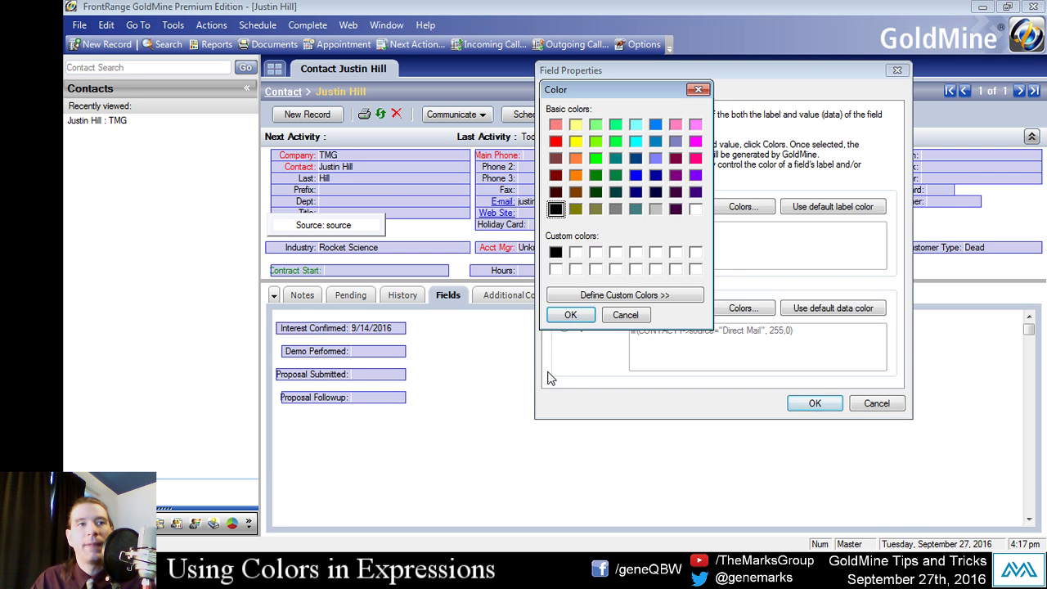
{"action": "left_click", "coordinate": [560, 318]}
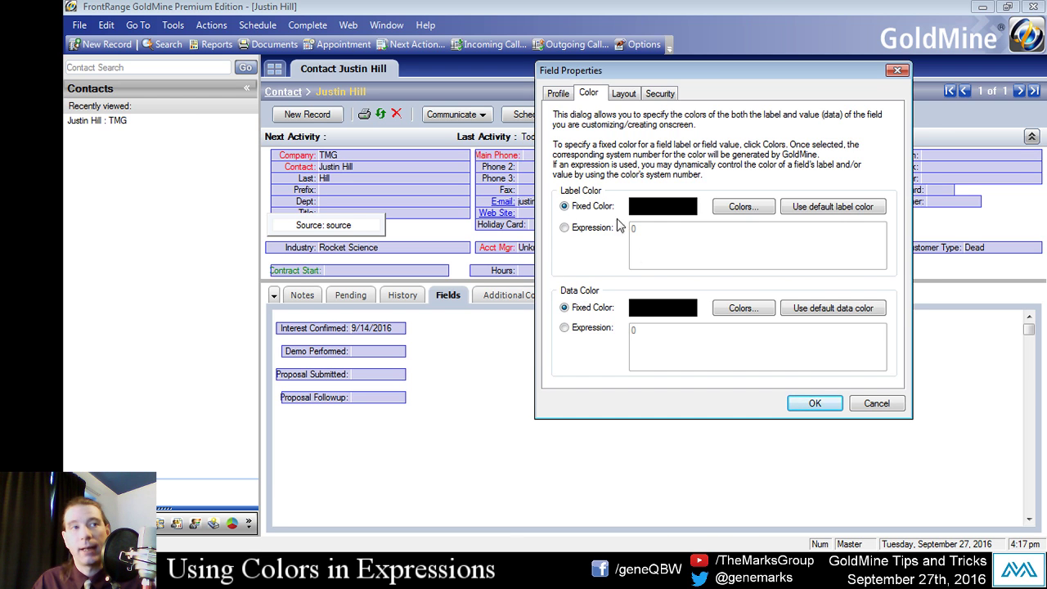
Step: Set the Source field's label to a fixed red color and apply the field properties
{"action": "left_click_drag", "start_coordinate": [710, 69], "coordinate": [726, 45]}
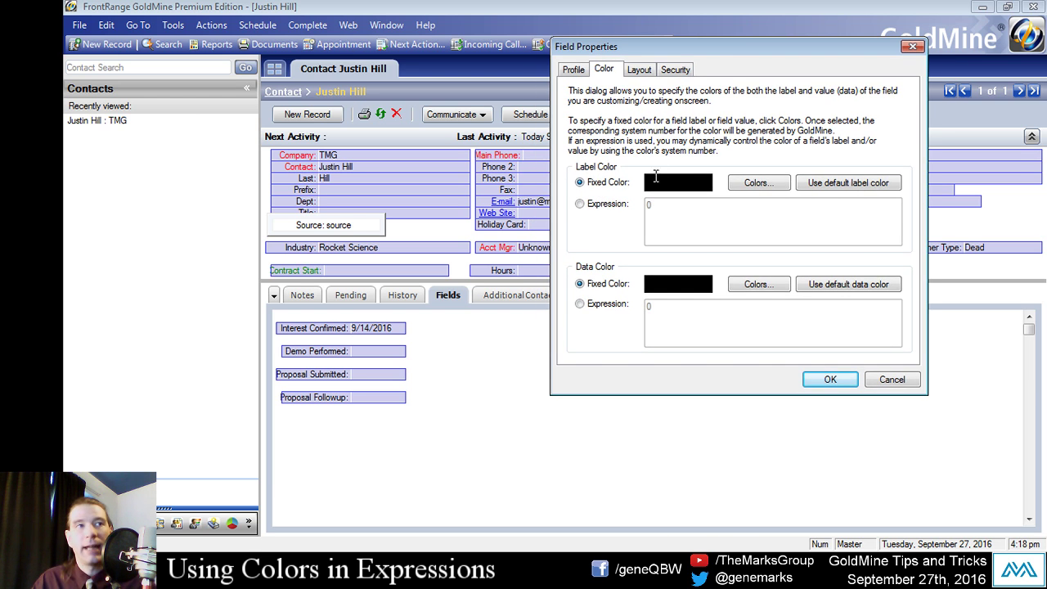
{"action": "left_click", "coordinate": [752, 185]}
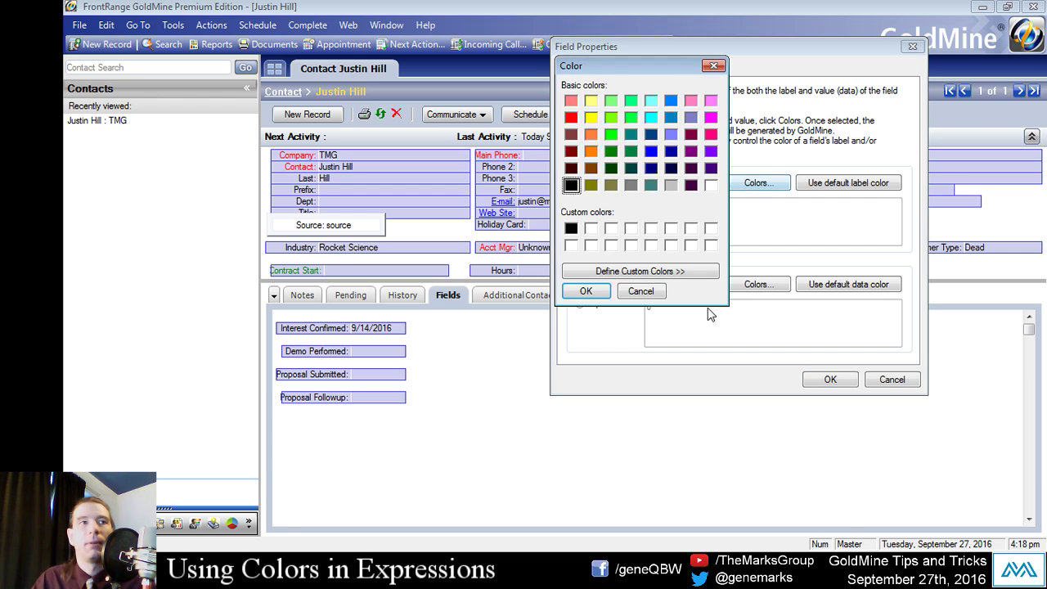
{"action": "left_click", "coordinate": [571, 118]}
{"action": "left_click", "coordinate": [586, 291]}
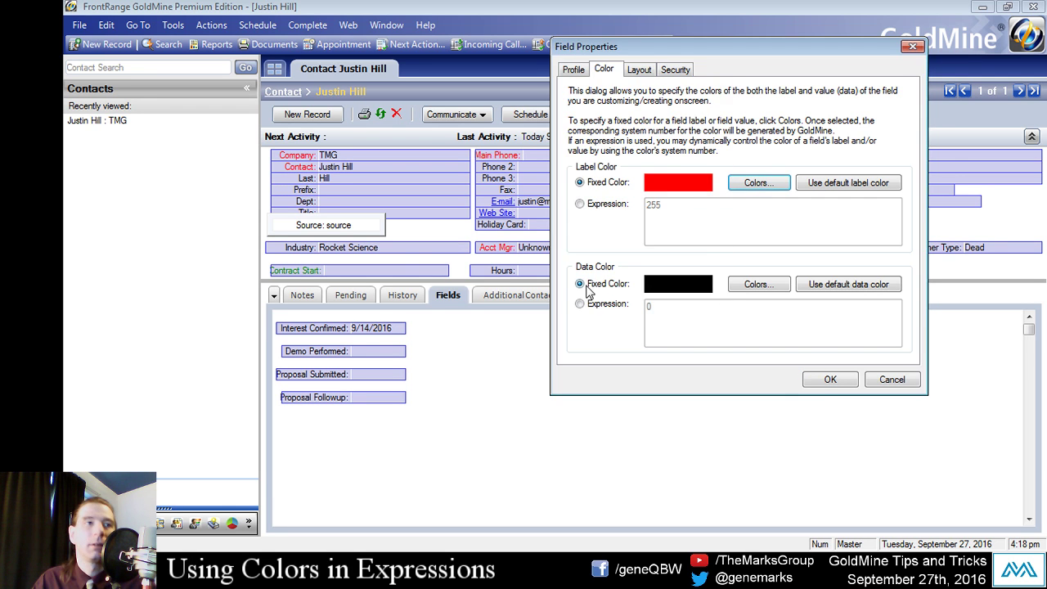
{"action": "left_click", "coordinate": [828, 382]}
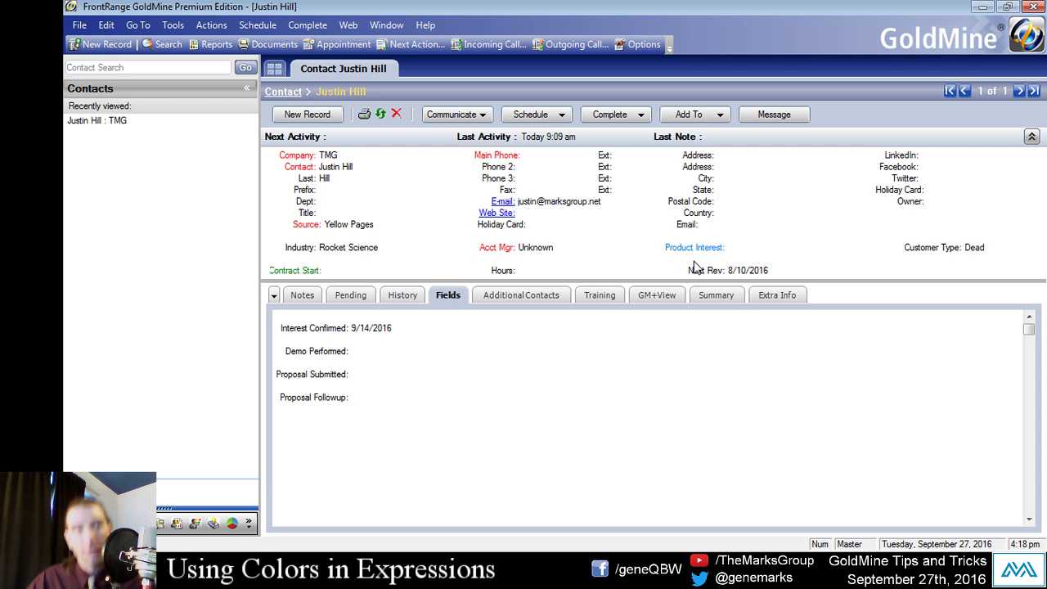
Step: View the Source field's lookup entries without choosing one, and look over the neighbouring contact fields
{"action": "double_click", "coordinate": [327, 229]}
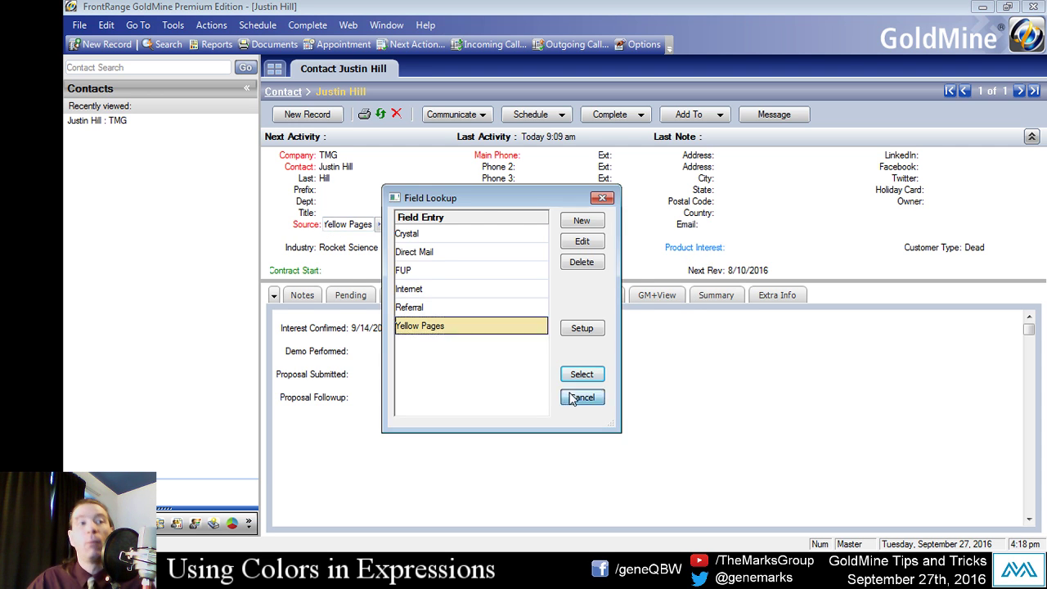
{"action": "left_click", "coordinate": [573, 398]}
{"action": "left_click", "coordinate": [331, 167]}
{"action": "left_click", "coordinate": [331, 155]}
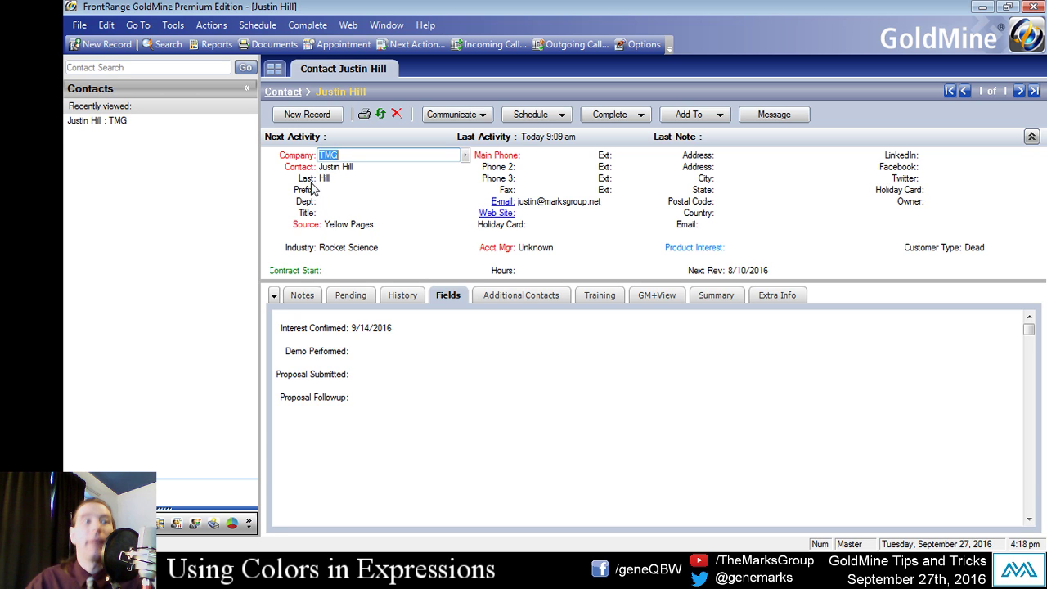
{"action": "left_click", "coordinate": [479, 175]}
{"action": "left_click", "coordinate": [539, 161]}
{"action": "left_click", "coordinate": [511, 168]}
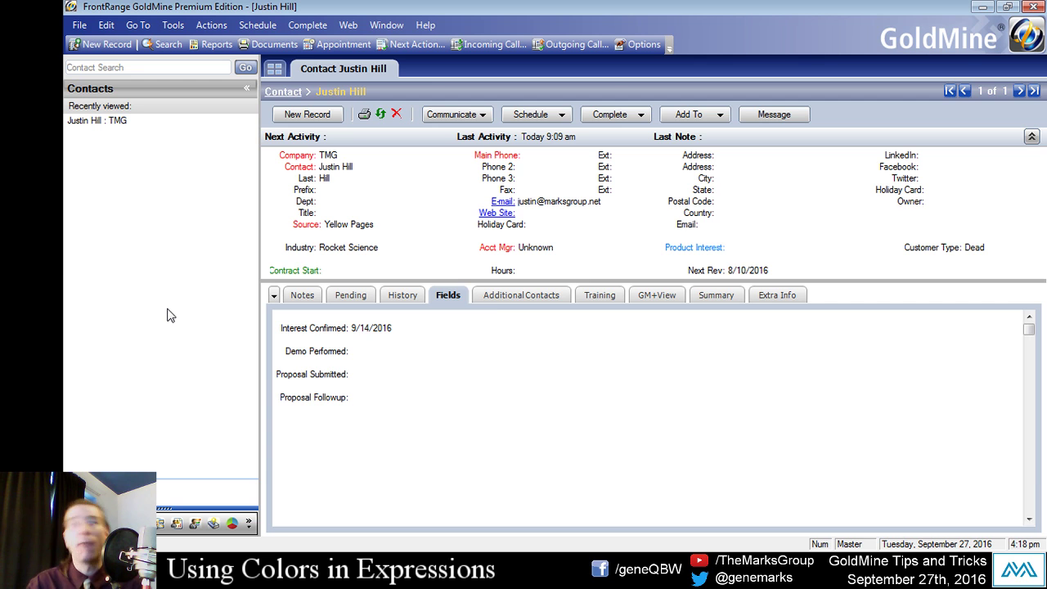
Step: Try Required Data Entry in the Source field's security settings, turn it off again, and review the field's color settings
{"action": "right_click", "coordinate": [304, 225]}
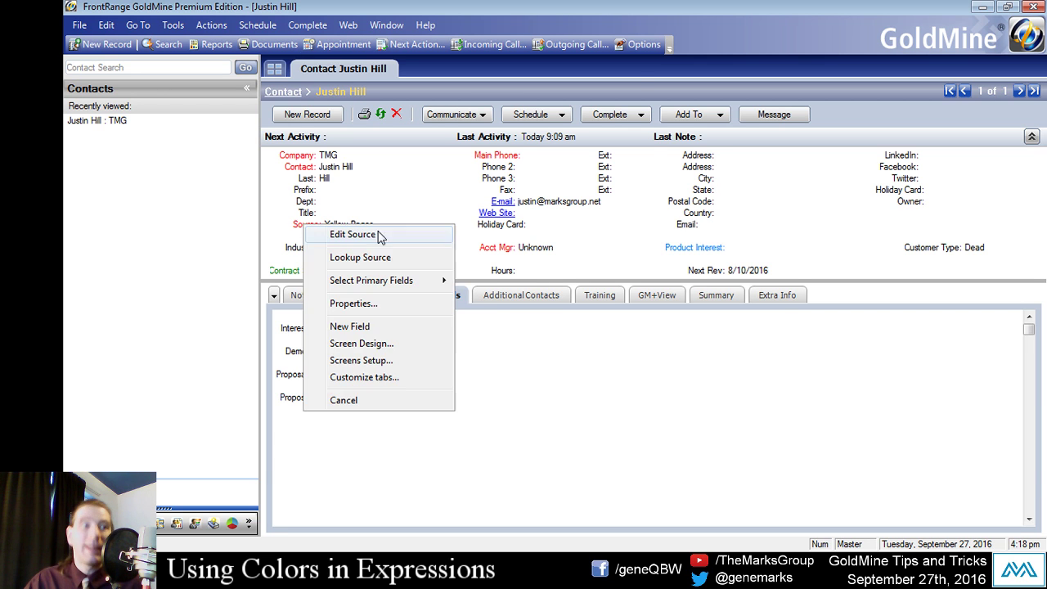
{"action": "left_click", "coordinate": [410, 305]}
{"action": "left_click_drag", "start_coordinate": [424, 76], "coordinate": [670, 59]}
{"action": "left_click", "coordinate": [642, 84]}
{"action": "left_click", "coordinate": [571, 169]}
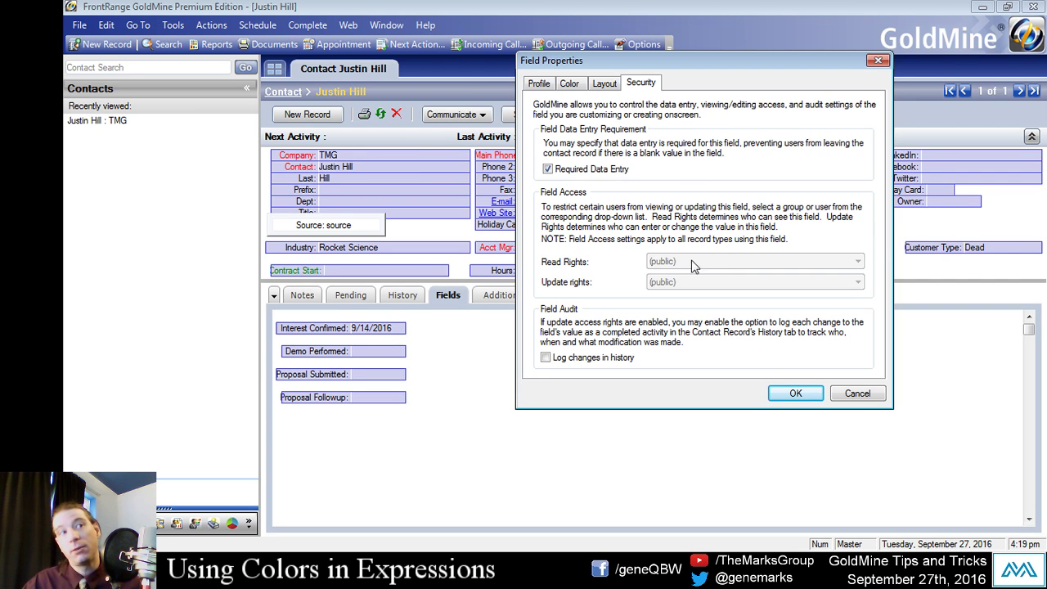
{"action": "left_click", "coordinate": [547, 168]}
{"action": "left_click", "coordinate": [550, 170]}
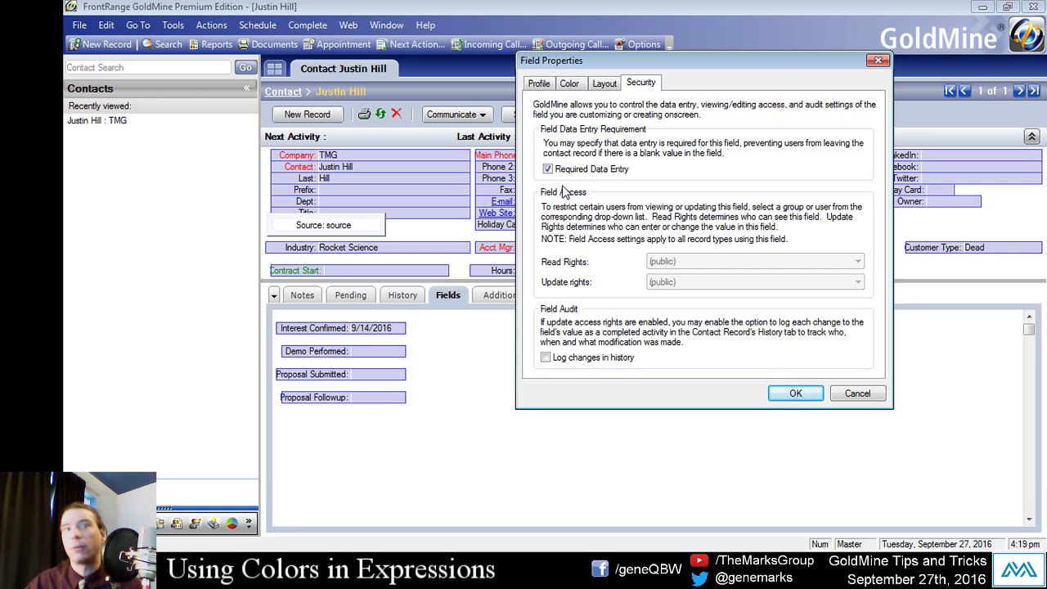
{"action": "left_click", "coordinate": [595, 170]}
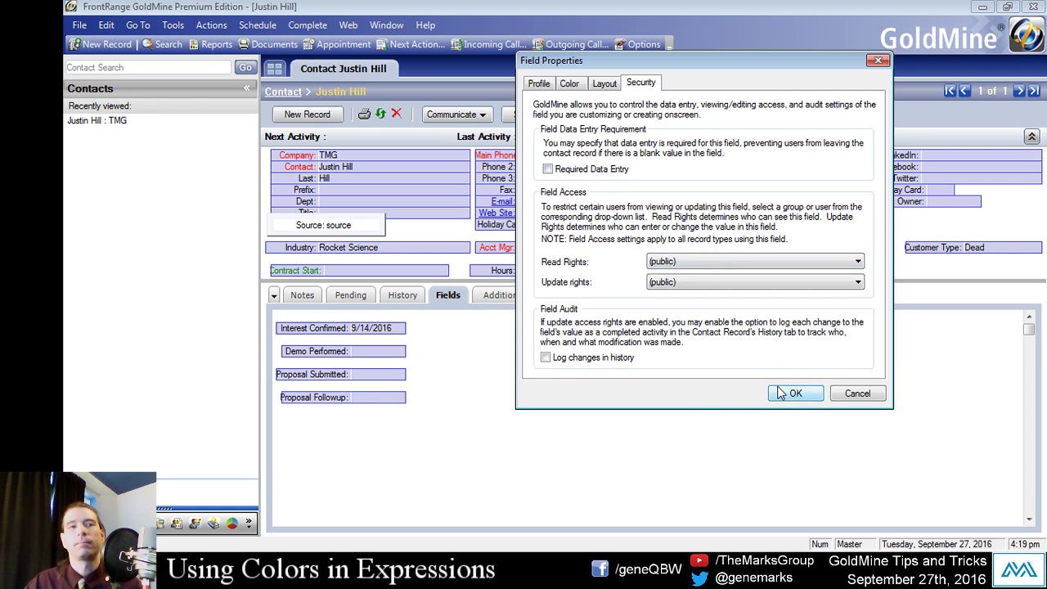
{"action": "left_click", "coordinate": [569, 84]}
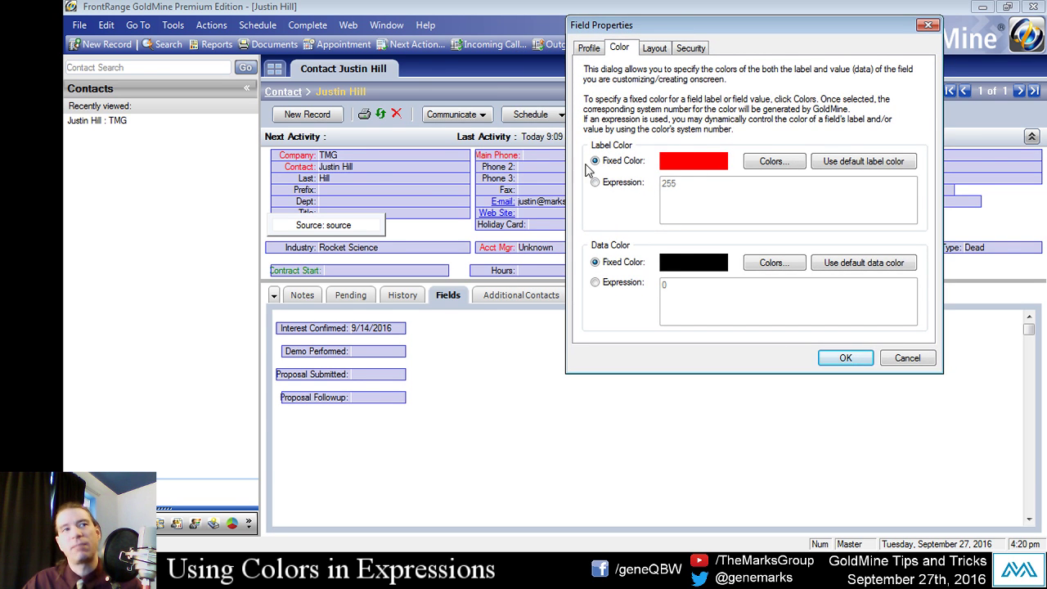
{"action": "left_click", "coordinate": [845, 359]}
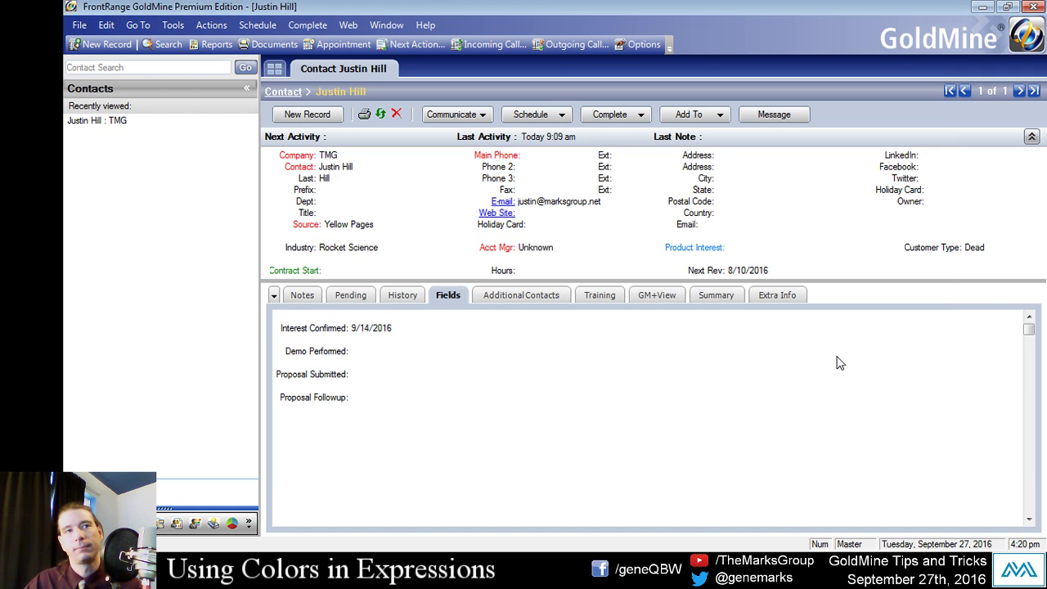
Step: Reopen the Source field's properties and set its label to a fixed black color
{"action": "right_click", "coordinate": [317, 229]}
{"action": "left_click", "coordinate": [409, 306]}
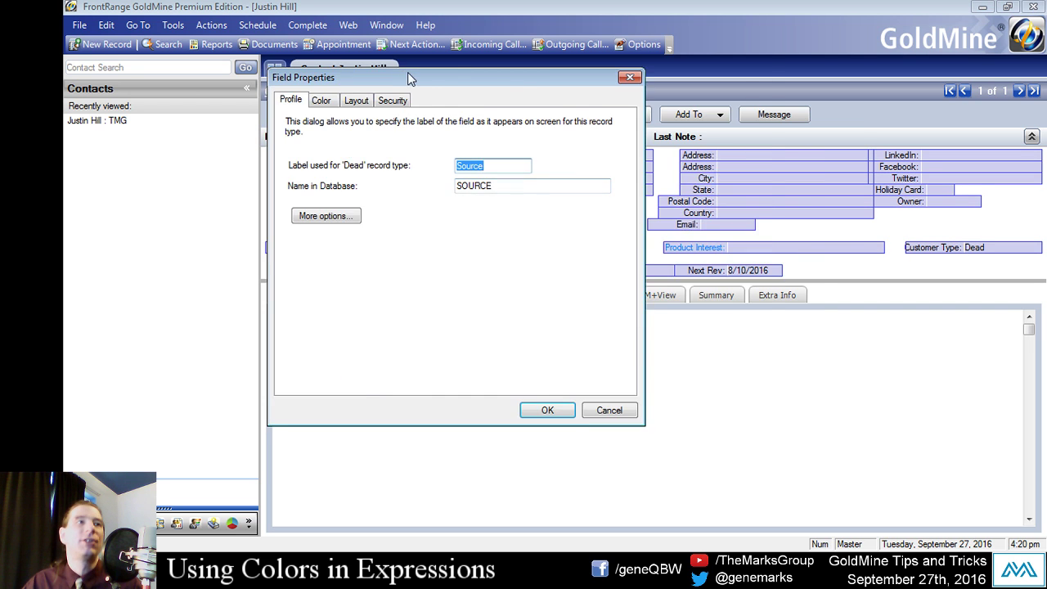
{"action": "left_click_drag", "start_coordinate": [408, 73], "coordinate": [601, 34]}
{"action": "left_click", "coordinate": [491, 94]}
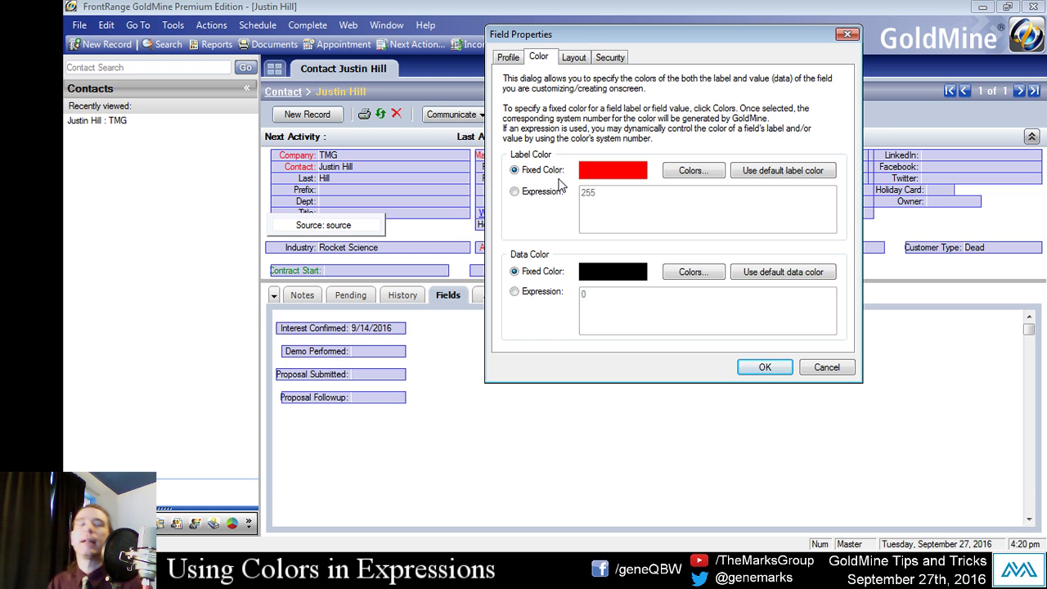
{"action": "left_click", "coordinate": [322, 6]}
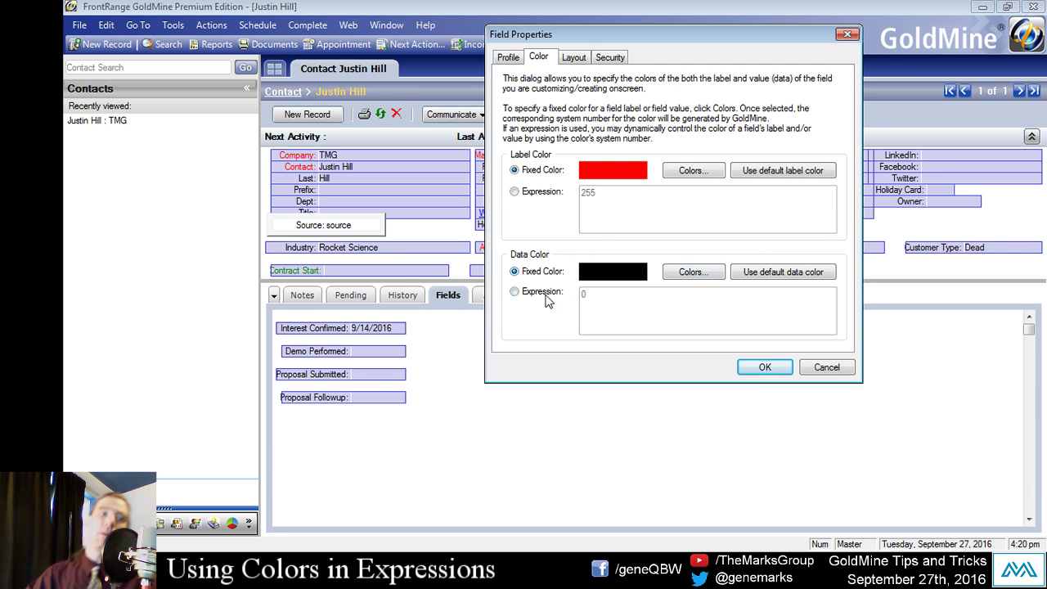
{"action": "left_click", "coordinate": [677, 171]}
{"action": "left_click", "coordinate": [506, 172]}
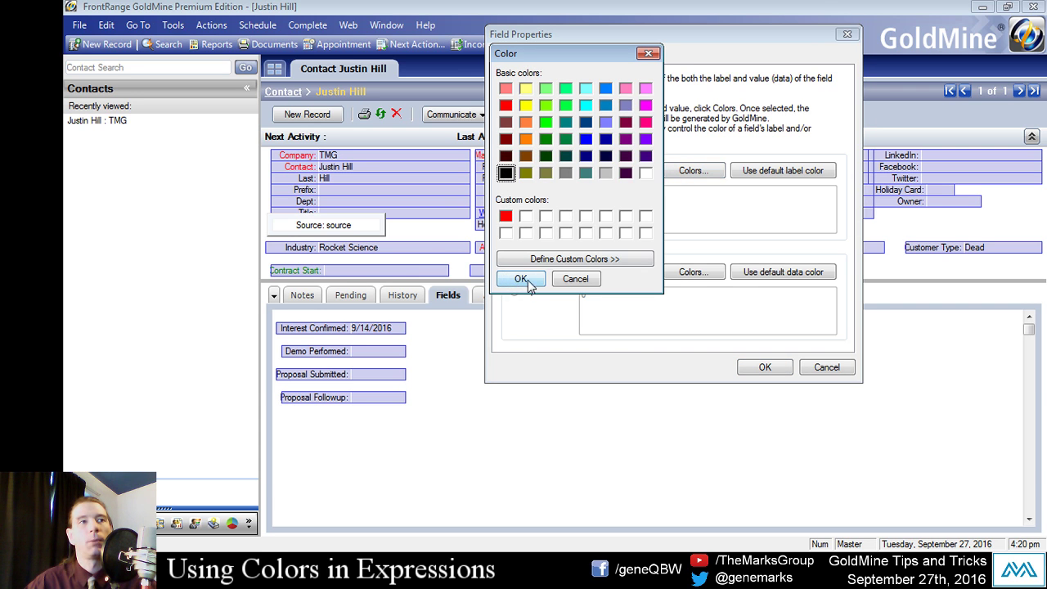
{"action": "left_click", "coordinate": [523, 281]}
Step: Switch the Source data color to an expression and enter if(CONTACT1->source="Direct Mail", 255,0)
{"action": "left_click", "coordinate": [531, 170]}
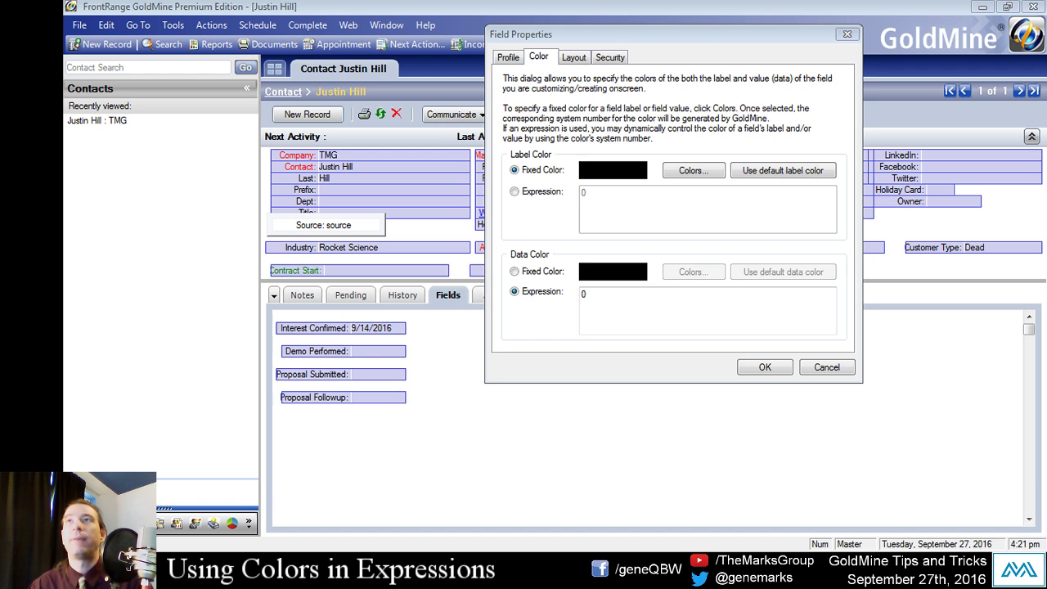
{"action": "left_click", "coordinate": [678, 315]}
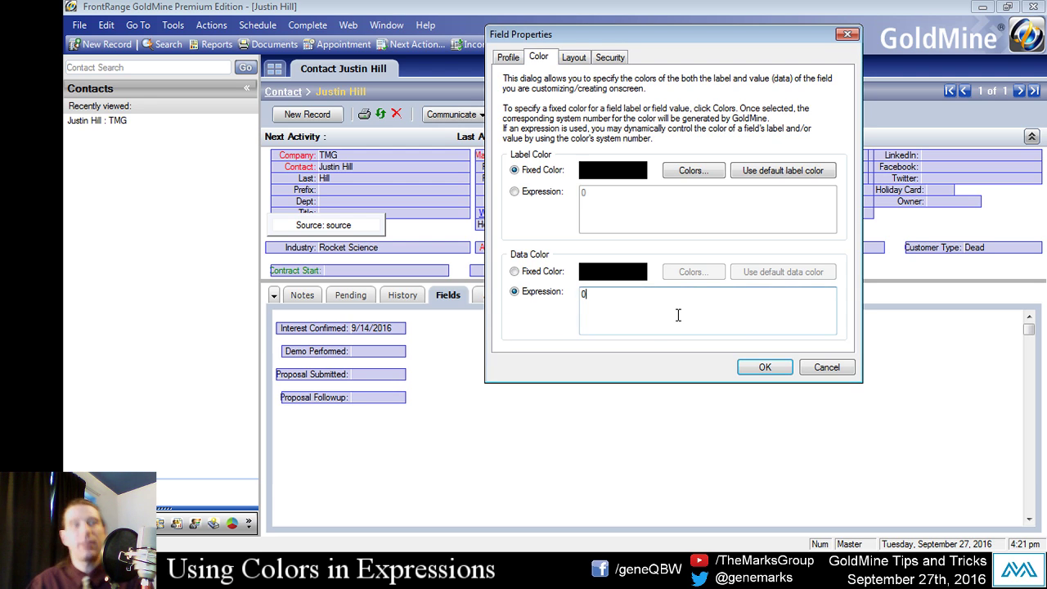
{"action": "key", "text": "BackSpace"}
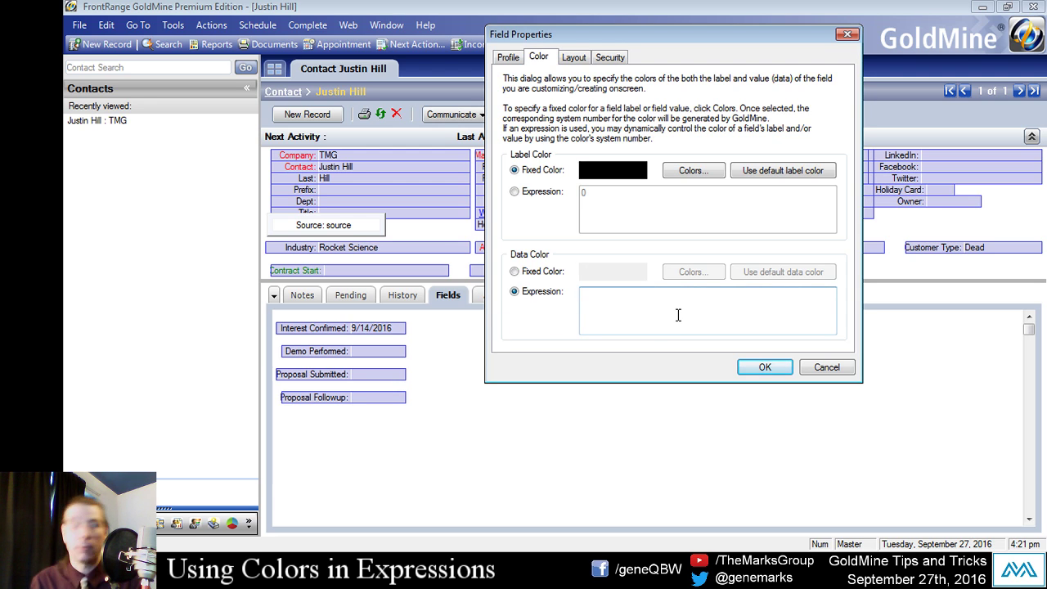
{"action": "type", "text": "if(CONTACT1->source=\"Direct Mail\", 255,0)"}
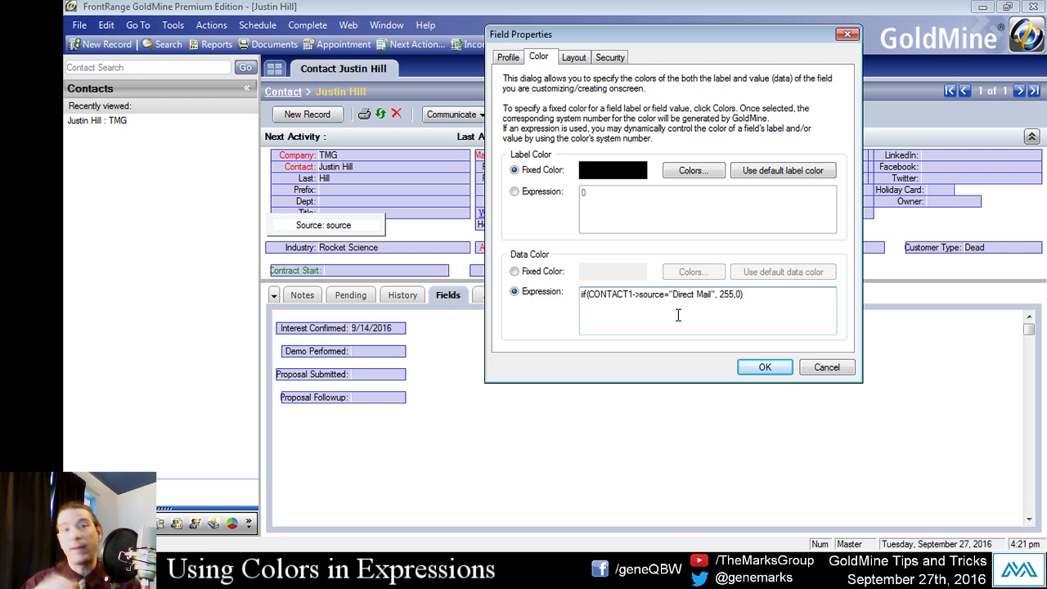
Step: Examine the parts of the data color expression: the if function, the source condition, and the two color values
{"action": "left_click", "coordinate": [697, 296]}
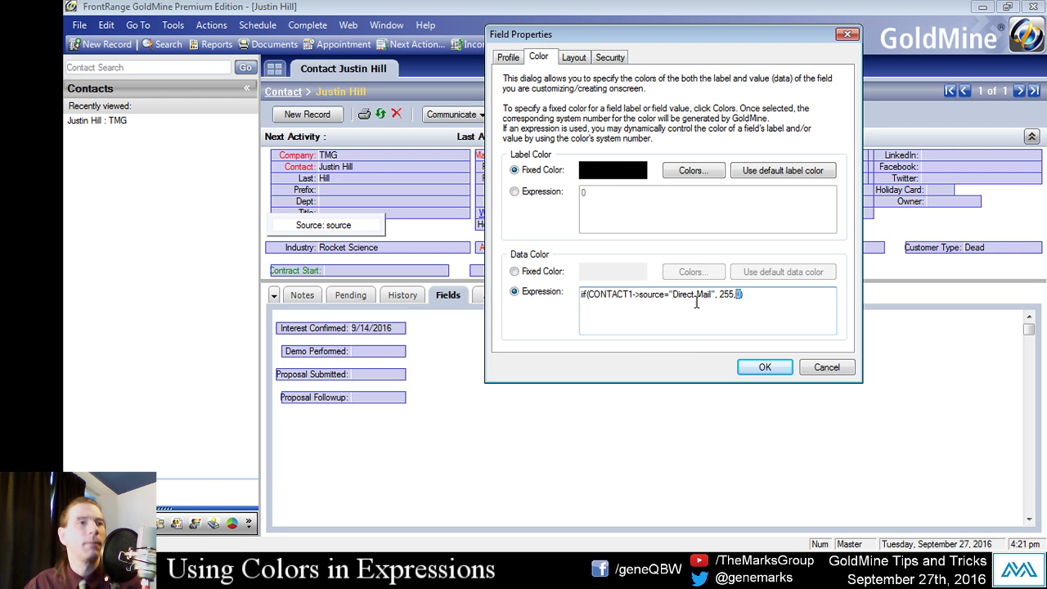
{"action": "type", "text": "l"}
{"action": "double_click", "coordinate": [586, 294]}
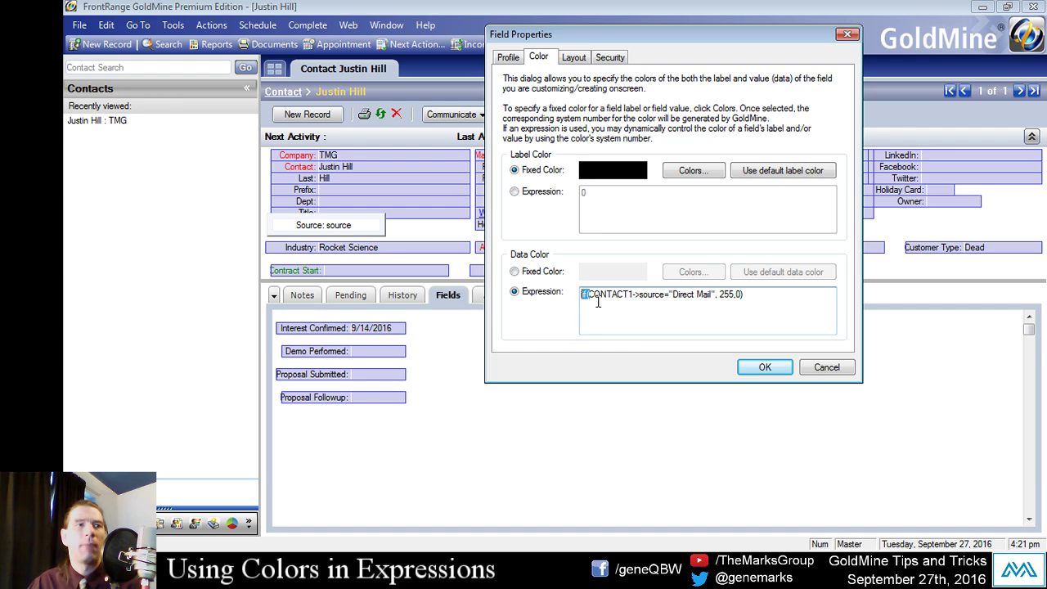
{"action": "type", "text": "if"}
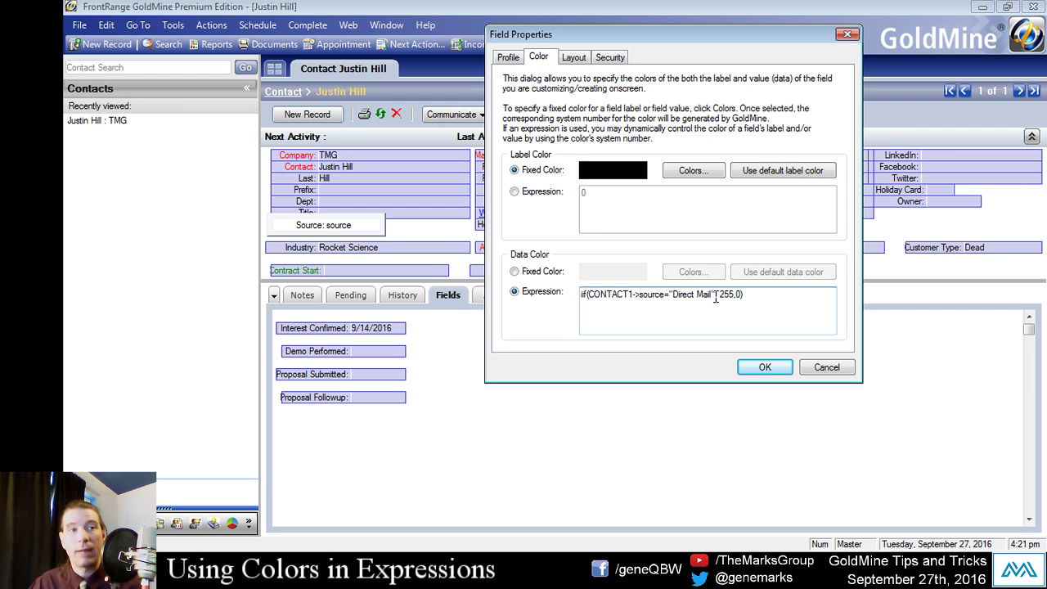
{"action": "left_click_drag", "start_coordinate": [716, 294], "coordinate": [589, 296]}
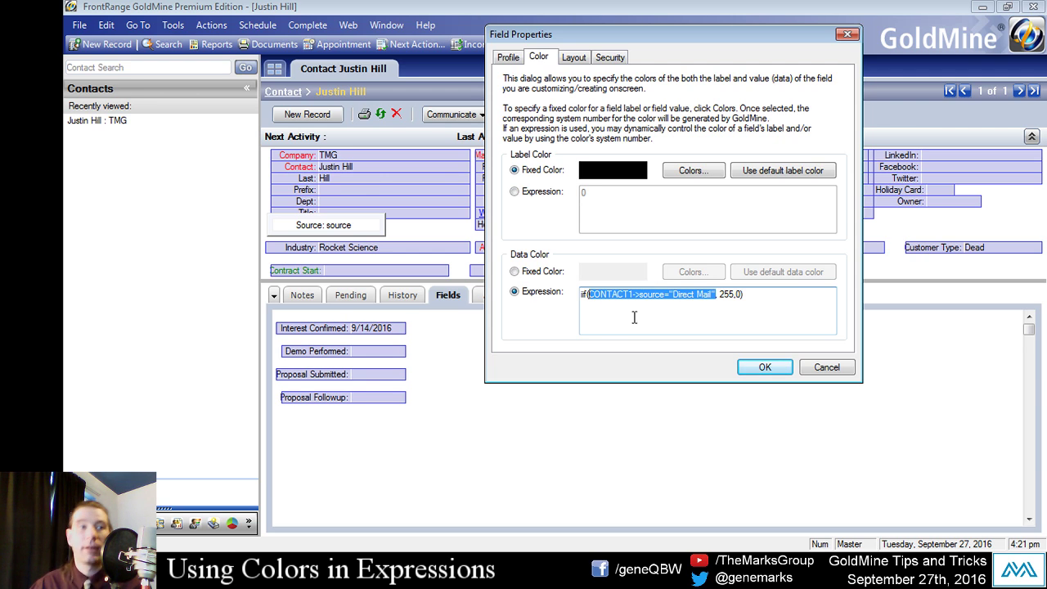
{"action": "left_click", "coordinate": [591, 297]}
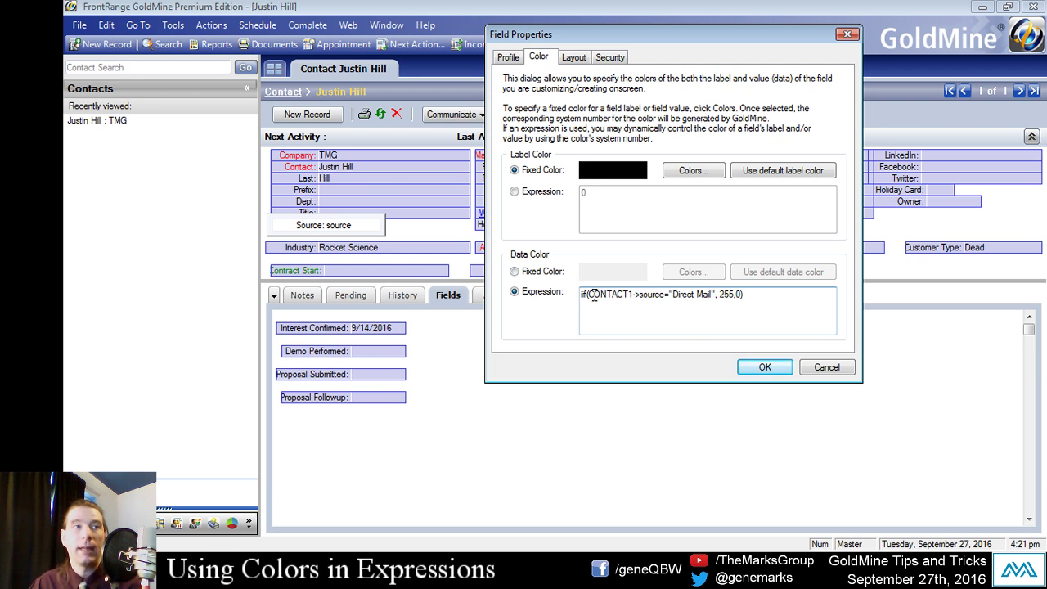
{"action": "left_click_drag", "start_coordinate": [589, 297], "coordinate": [662, 291]}
{"action": "left_click", "coordinate": [665, 292]}
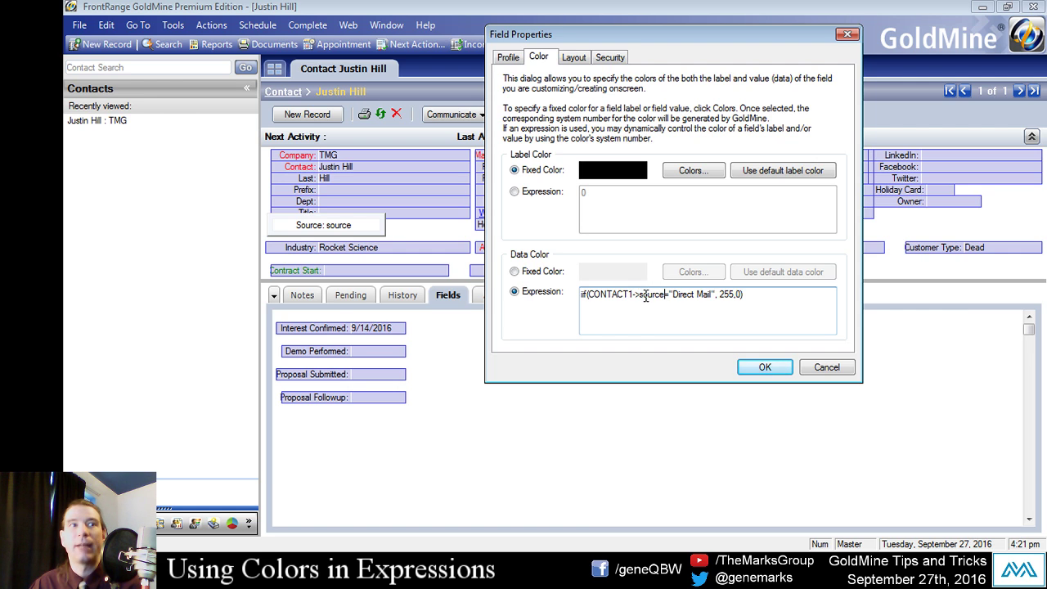
{"action": "left_click_drag", "start_coordinate": [641, 296], "coordinate": [734, 295]}
{"action": "left_click", "coordinate": [670, 295]}
{"action": "left_click", "coordinate": [710, 297]}
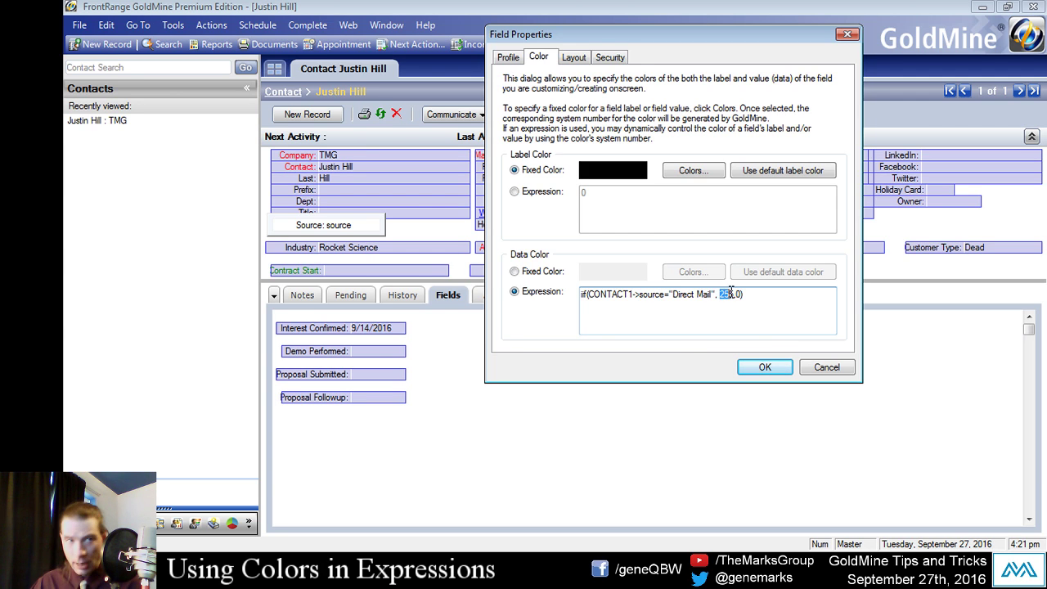
{"action": "left_click", "coordinate": [732, 297]}
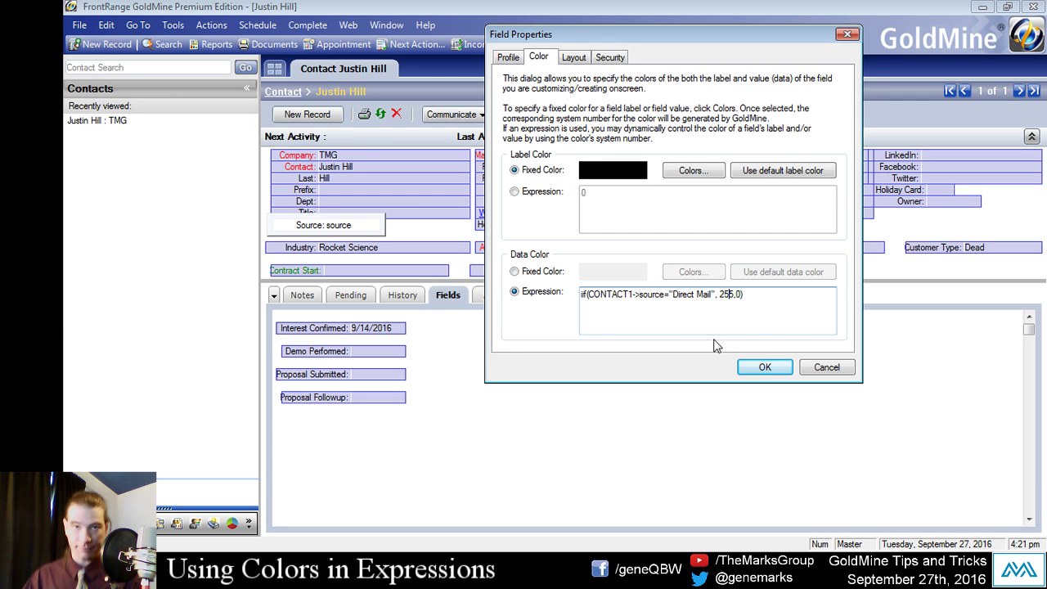
{"action": "left_click_drag", "start_coordinate": [732, 295], "coordinate": [744, 294]}
{"action": "left_click", "coordinate": [710, 302]}
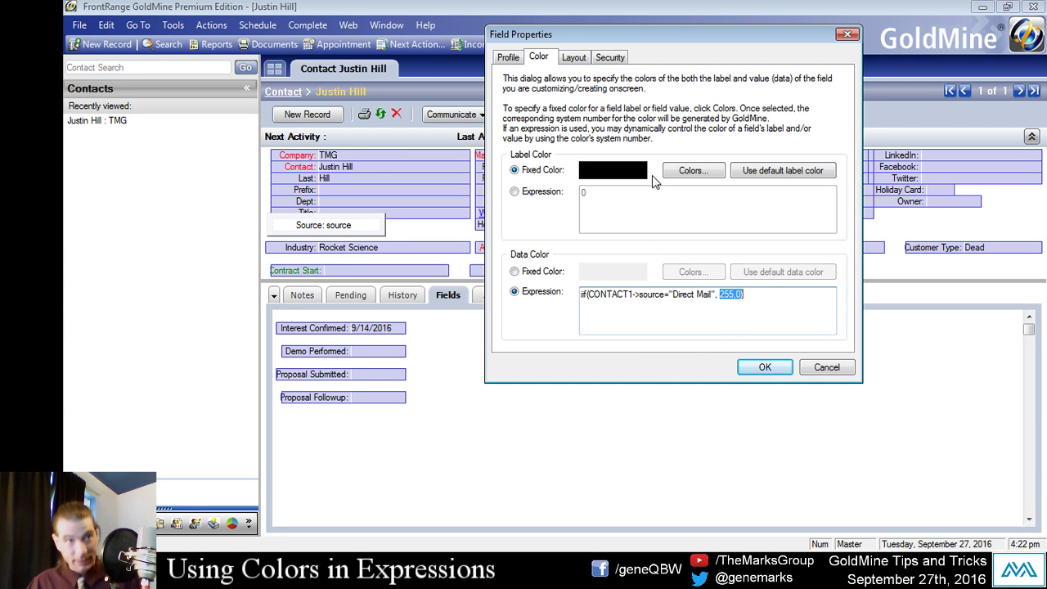
Step: Set the Source label's fixed color to red to look up that color's system number
{"action": "left_click", "coordinate": [690, 171]}
{"action": "left_click", "coordinate": [506, 105]}
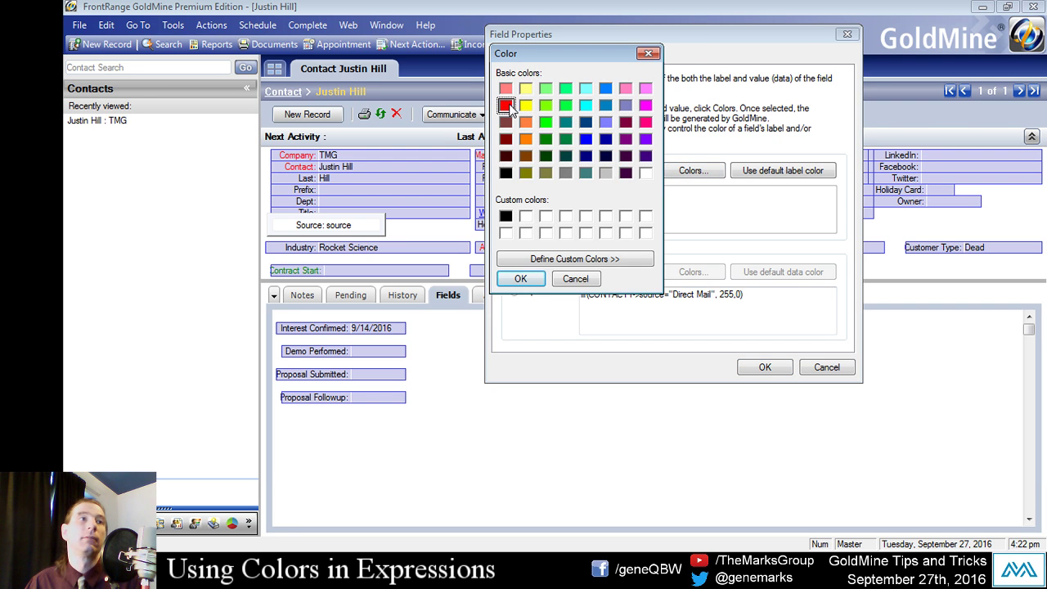
{"action": "left_click", "coordinate": [522, 280]}
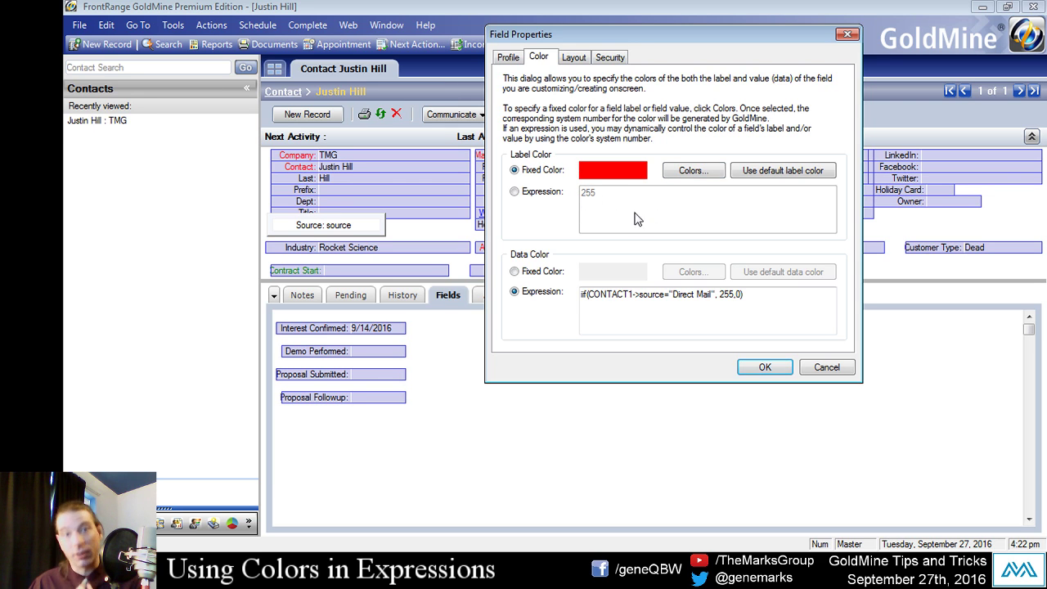
Step: Set the Source label's fixed color to bright green and compare its system number with the value used in the data color expression
{"action": "left_click", "coordinate": [692, 171]}
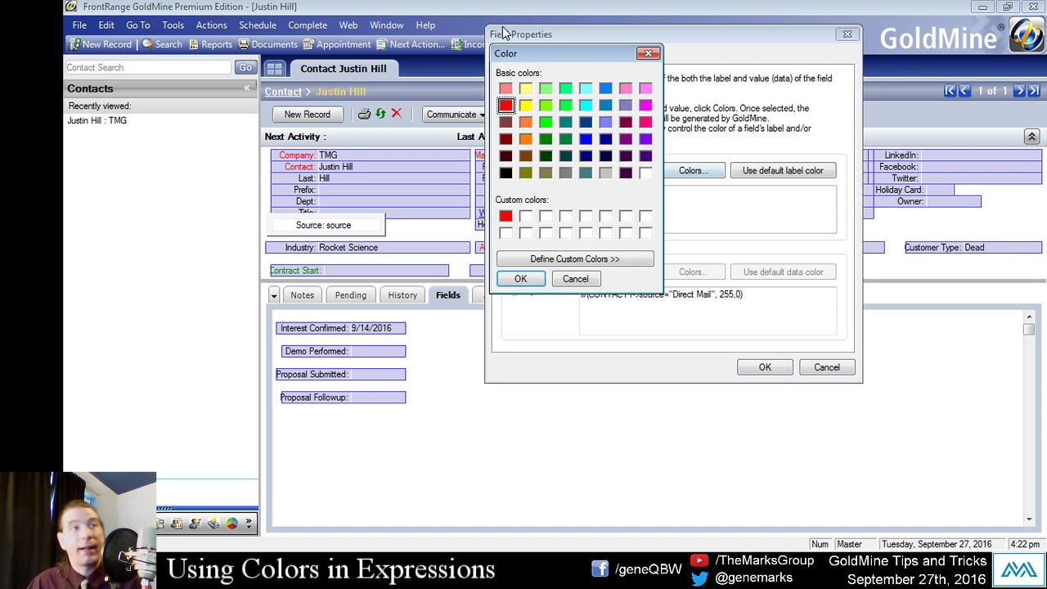
{"action": "left_click_drag", "start_coordinate": [501, 34], "coordinate": [713, 50]}
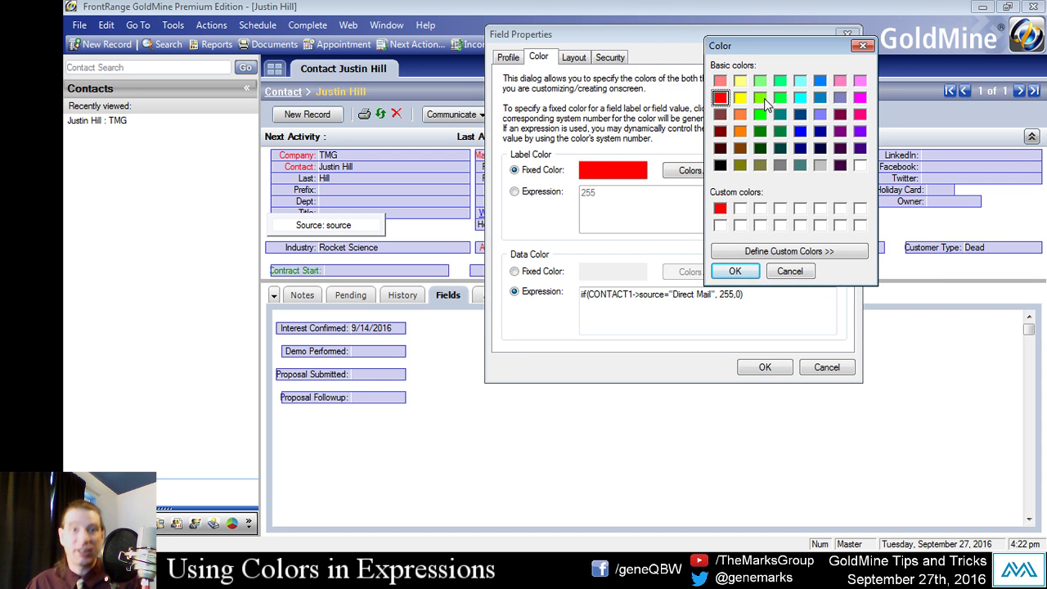
{"action": "left_click", "coordinate": [761, 117]}
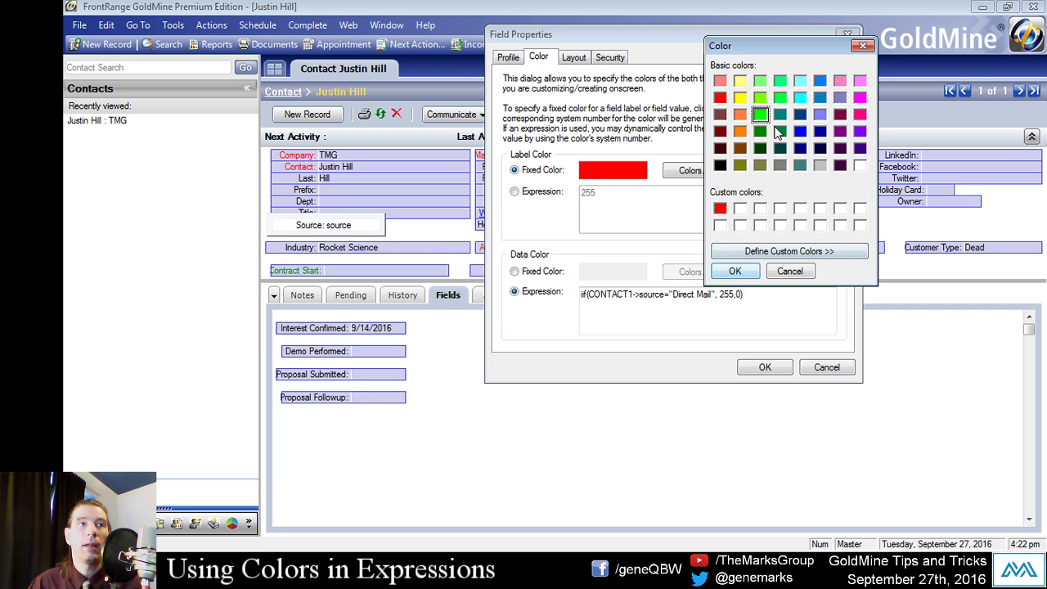
{"action": "left_click", "coordinate": [742, 270]}
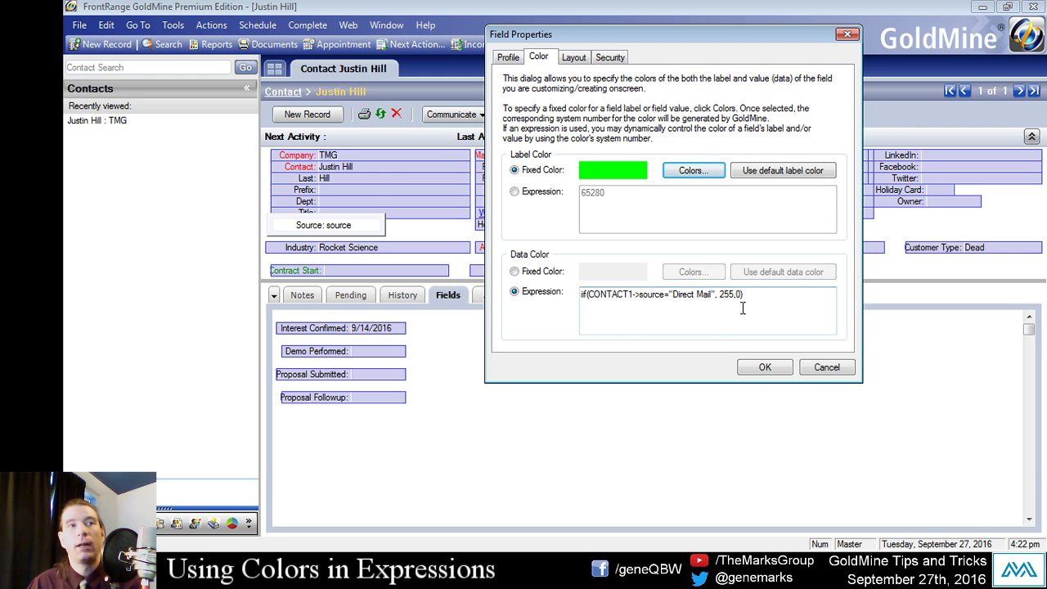
{"action": "left_click_drag", "start_coordinate": [744, 296], "coordinate": [729, 296]}
{"action": "left_click", "coordinate": [714, 296]}
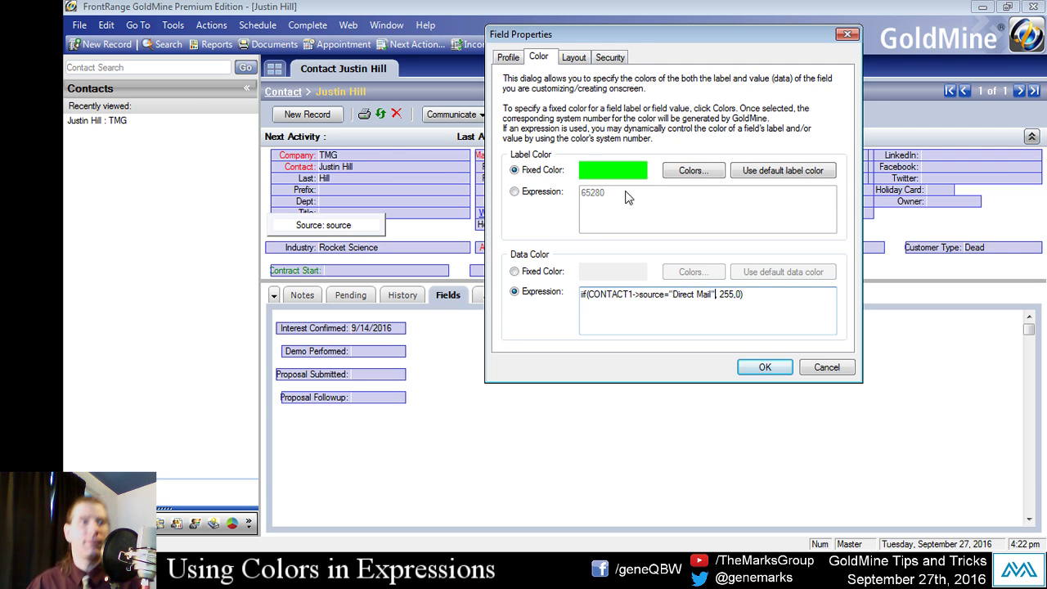
Step: Set the Source label's fixed color back to black, check the data color expression's values and save the field properties
{"action": "left_click", "coordinate": [692, 171]}
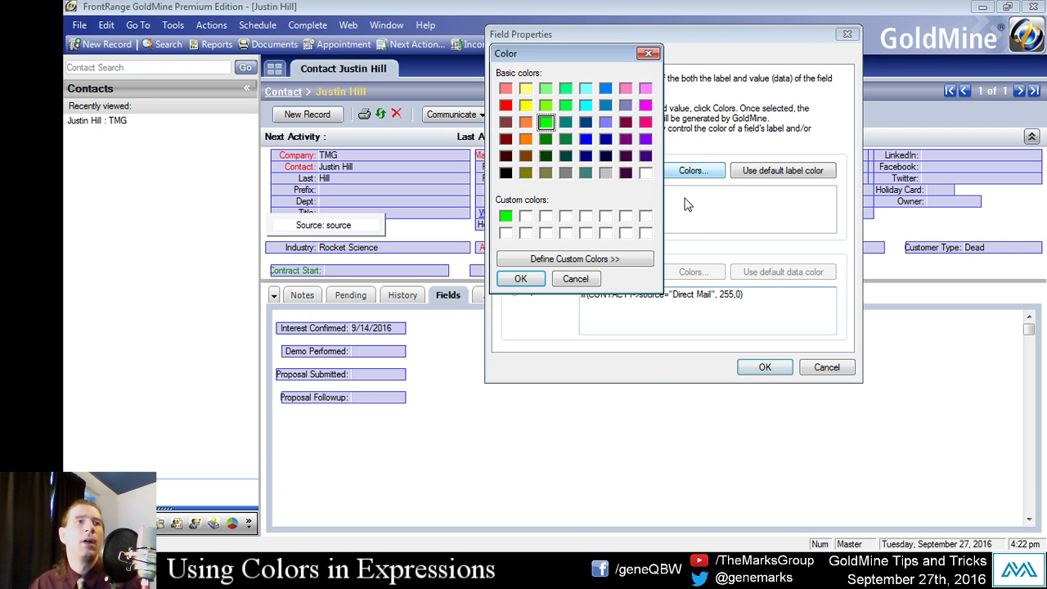
{"action": "left_click", "coordinate": [507, 175]}
{"action": "left_click", "coordinate": [527, 278]}
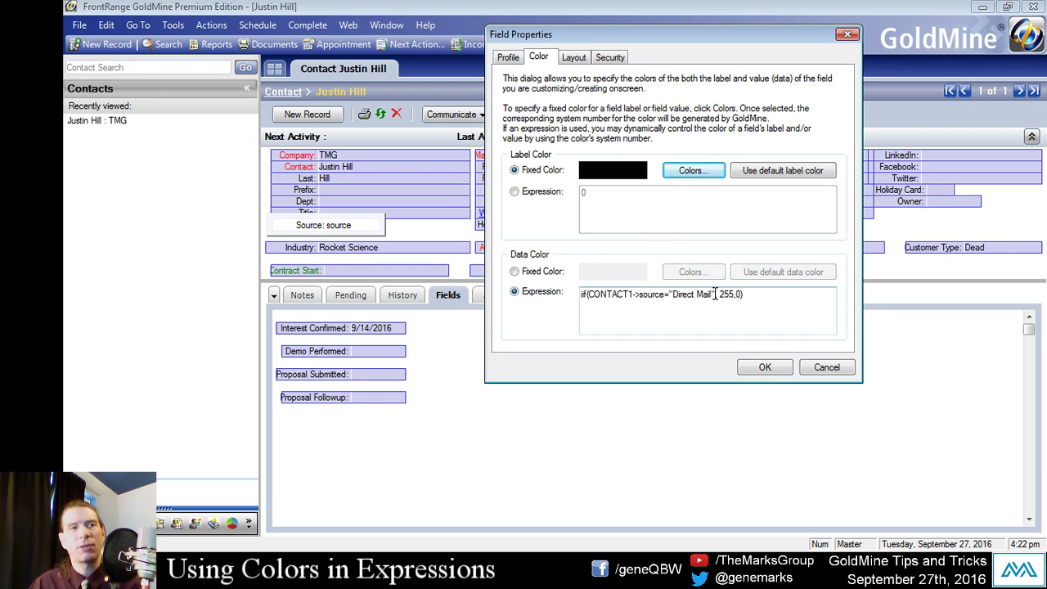
{"action": "left_click_drag", "start_coordinate": [715, 294], "coordinate": [739, 301]}
{"action": "left_click", "coordinate": [675, 295]}
{"action": "left_click", "coordinate": [725, 294]}
{"action": "left_click", "coordinate": [739, 300]}
{"action": "left_click", "coordinate": [734, 300]}
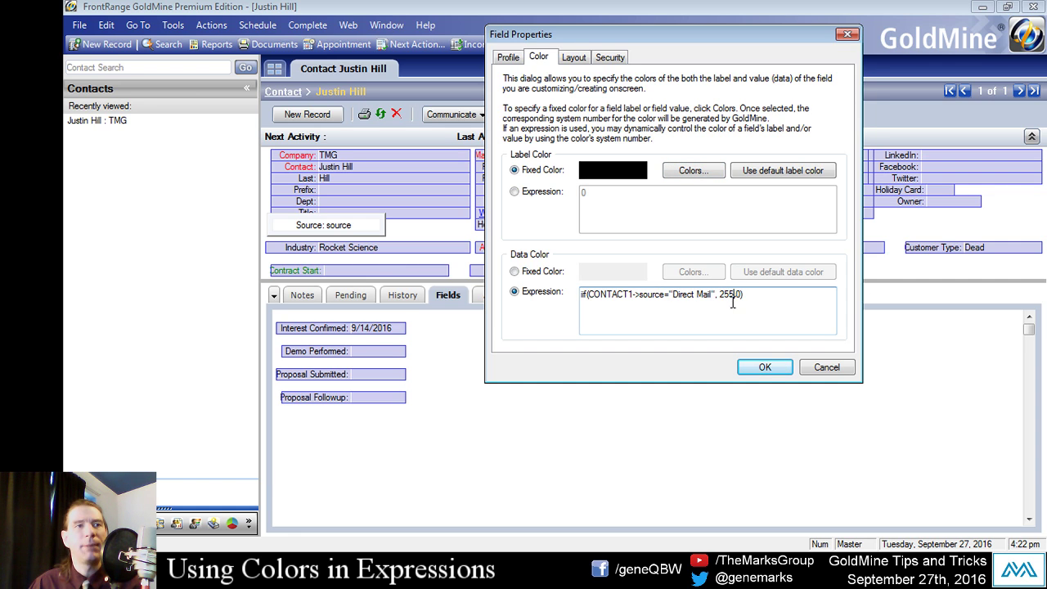
{"action": "left_click", "coordinate": [765, 366]}
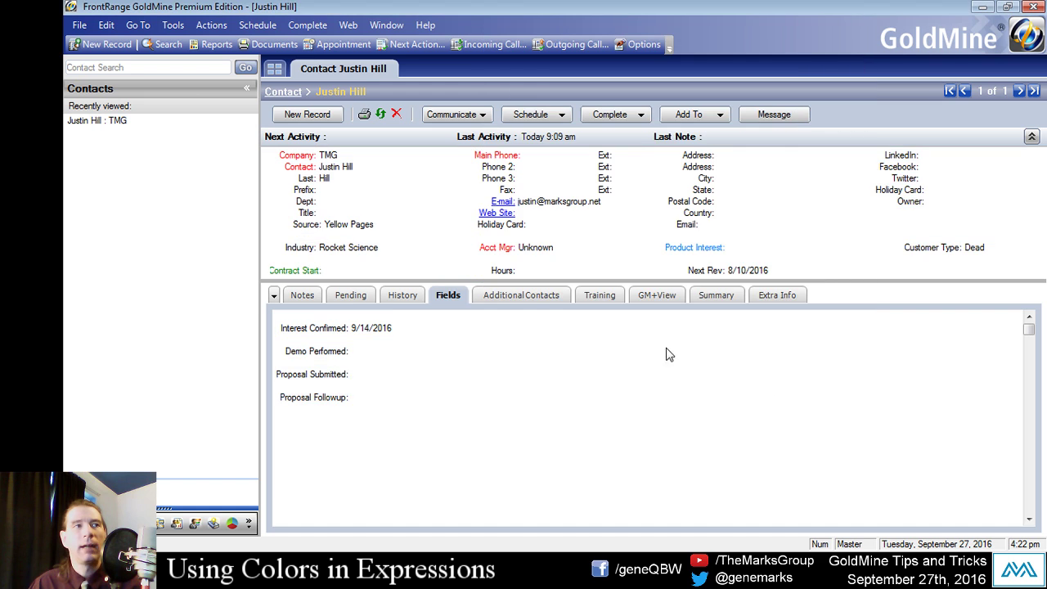
Step: Change the contact's Source value to Direct Mail and leave the field so its data color applies
{"action": "double_click", "coordinate": [368, 229]}
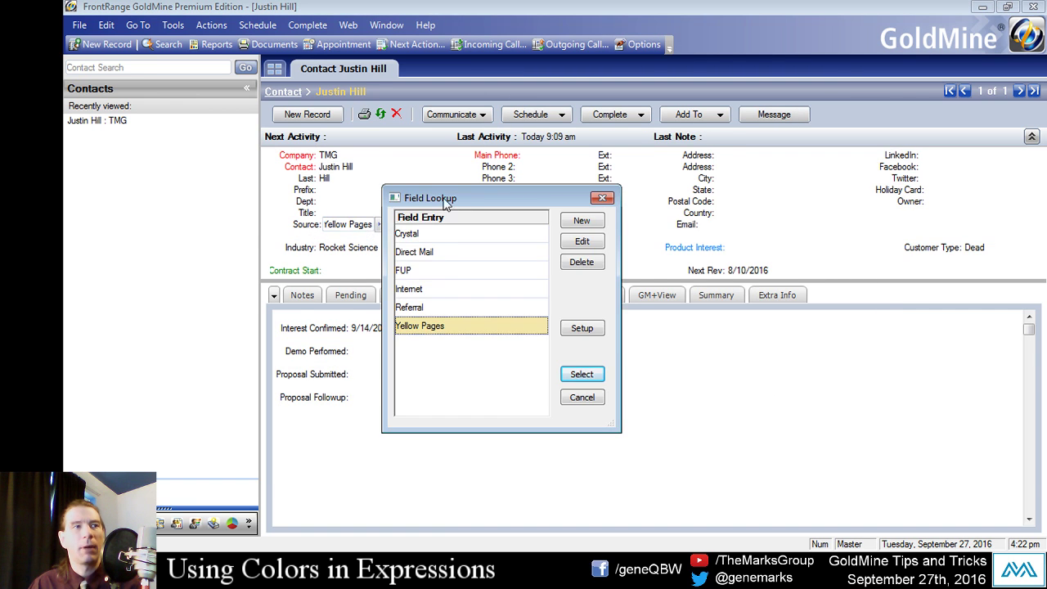
{"action": "double_click", "coordinate": [548, 219]}
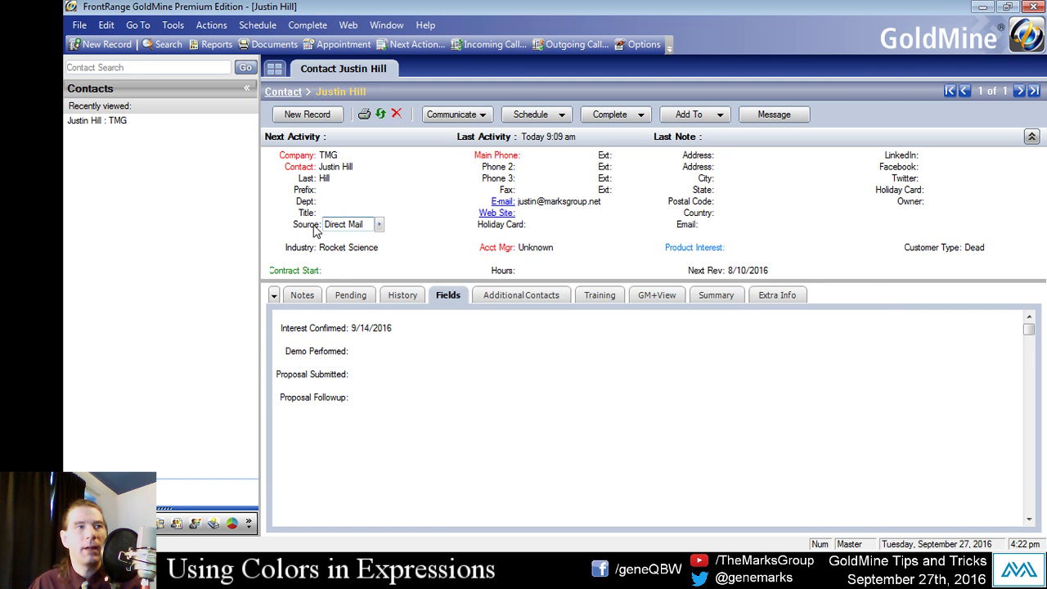
{"action": "left_click", "coordinate": [322, 278]}
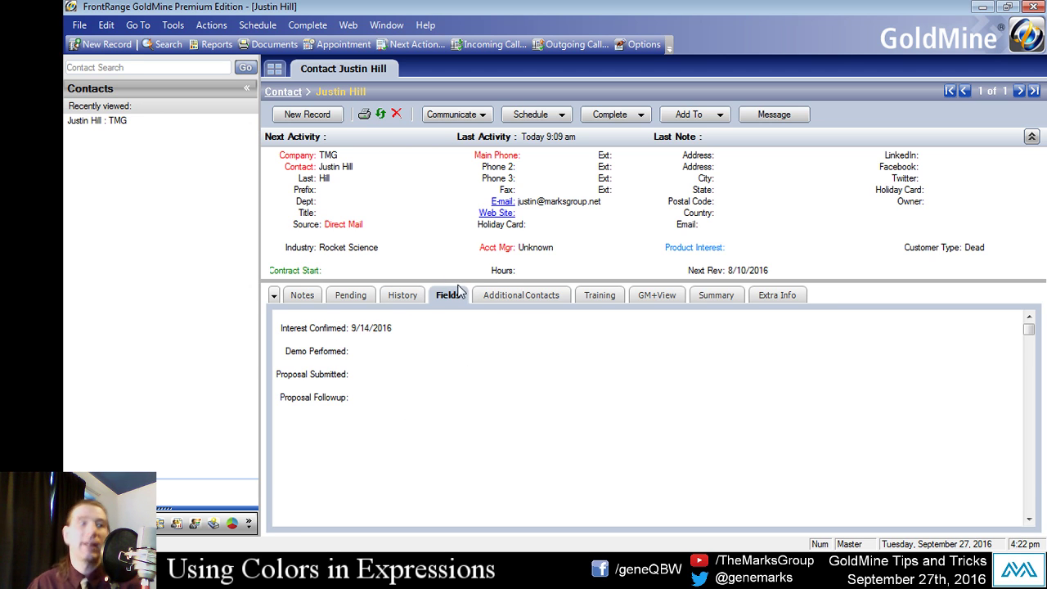
Step: Reopen the Source field's color properties, examine the data color expression and close them
{"action": "right_click", "coordinate": [309, 228]}
{"action": "left_click", "coordinate": [347, 303]}
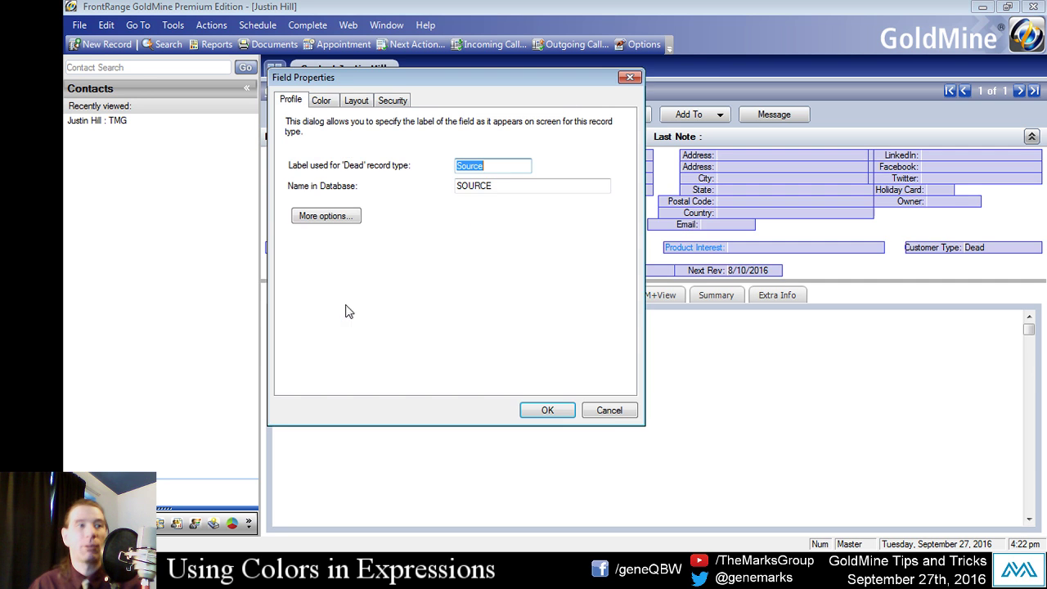
{"action": "left_click_drag", "start_coordinate": [342, 77], "coordinate": [750, 54]}
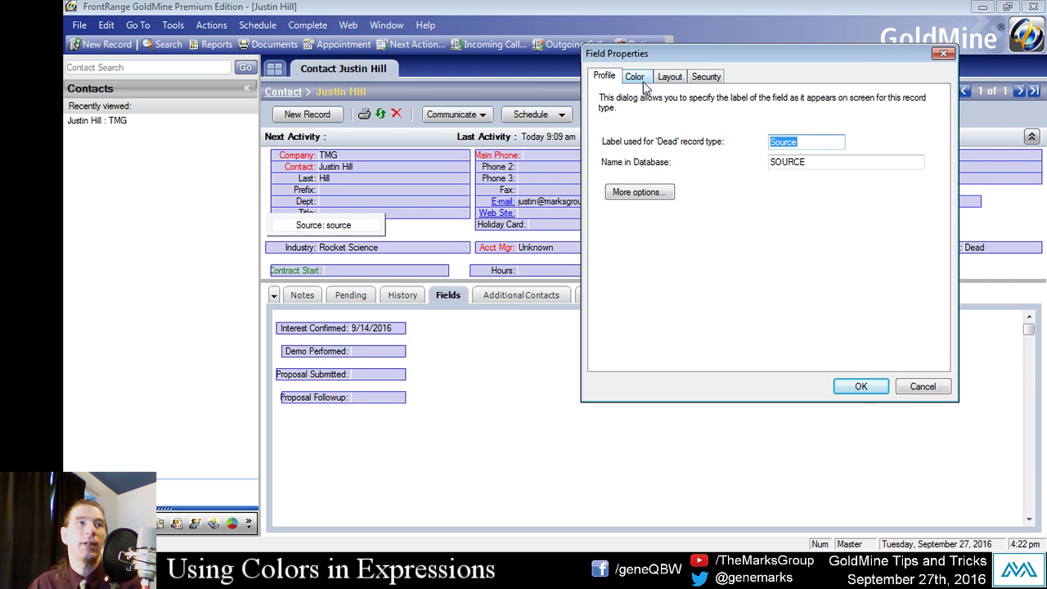
{"action": "left_click", "coordinate": [642, 78]}
{"action": "left_click_drag", "start_coordinate": [669, 62], "coordinate": [611, 52]}
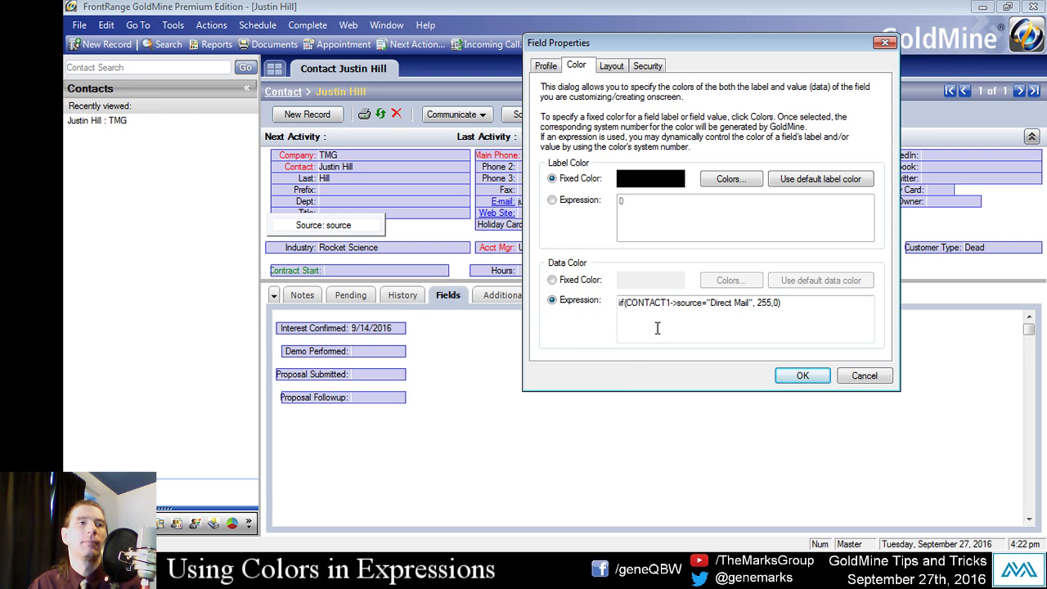
{"action": "left_click_drag", "start_coordinate": [620, 303], "coordinate": [667, 299]}
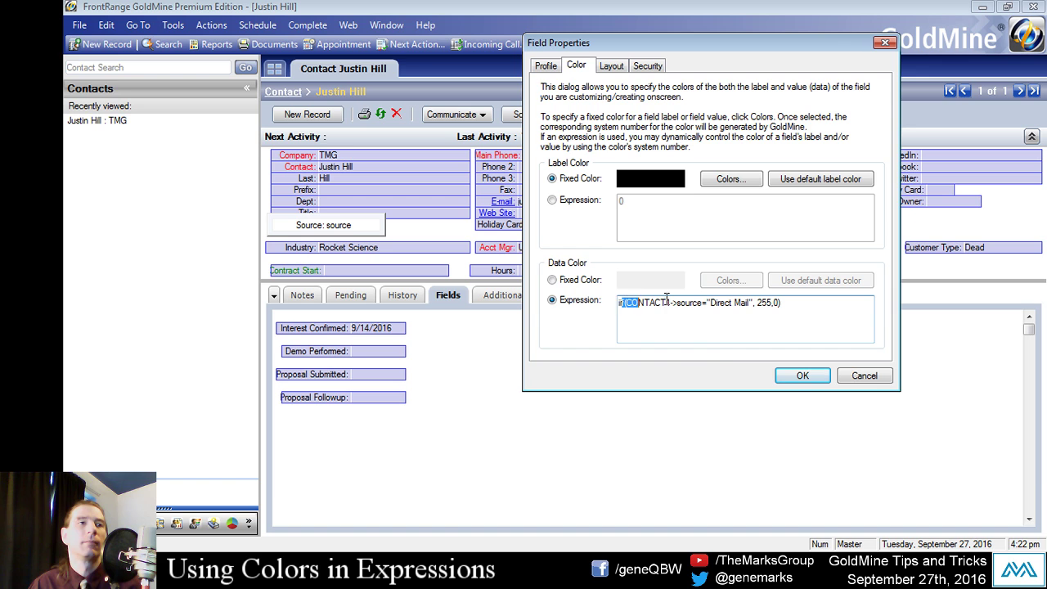
{"action": "left_click", "coordinate": [802, 375]}
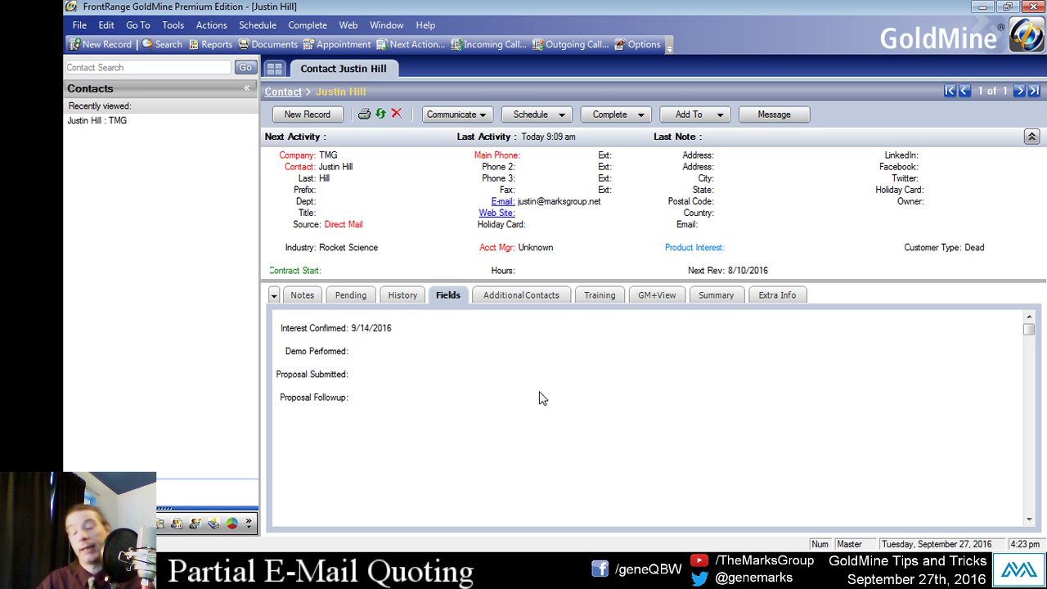
Step: Go to the E-mail Center inbox and open the Test Message
{"action": "key", "text": "shift+F5"}
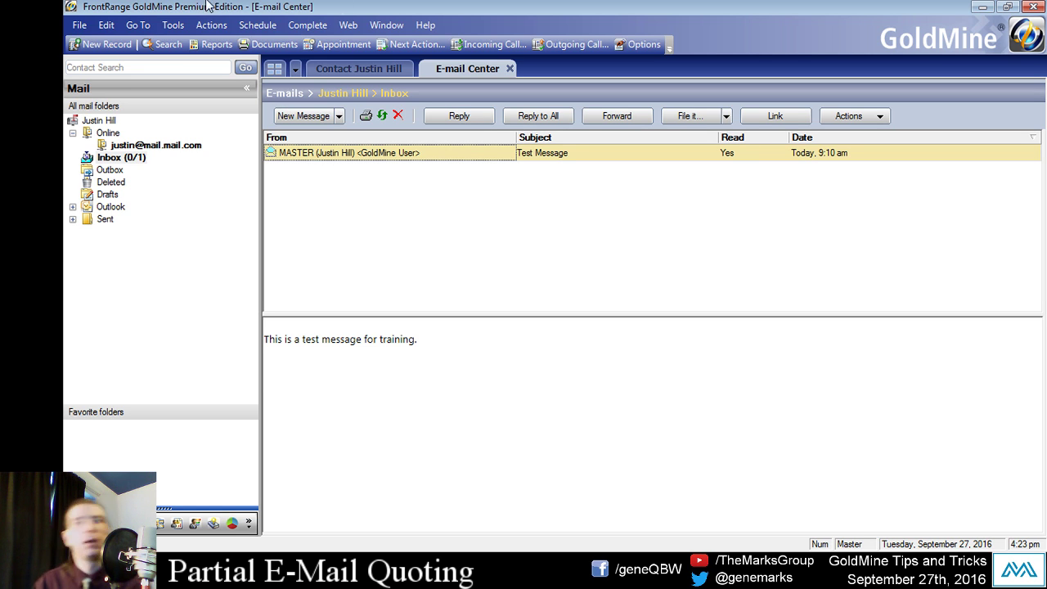
{"action": "double_click", "coordinate": [485, 164]}
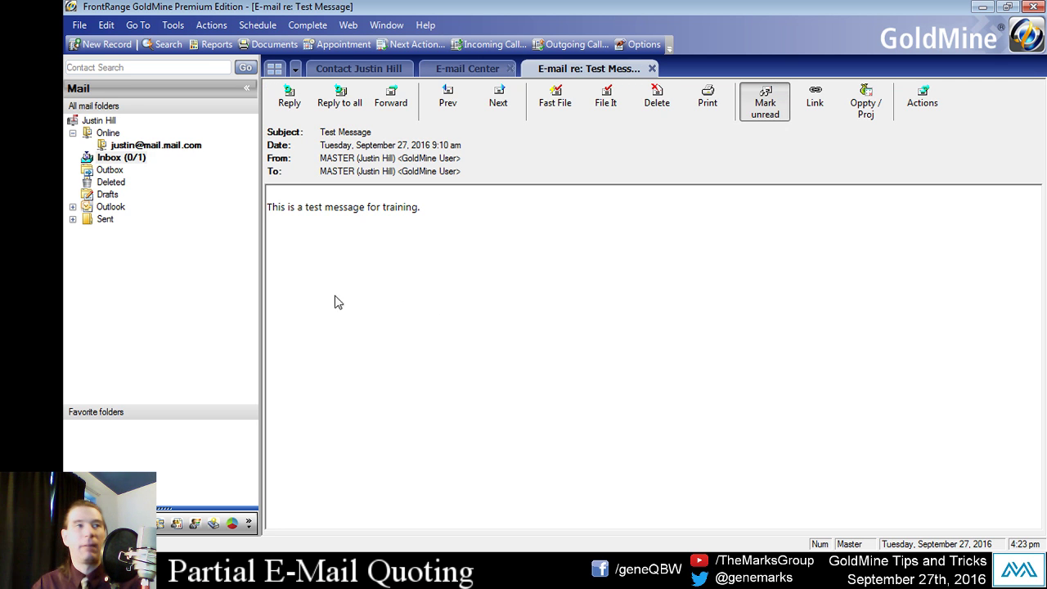
Step: Start a reply that quotes the whole Test Message, examine the quoted text and close the reply unsent
{"action": "left_click", "coordinate": [305, 108]}
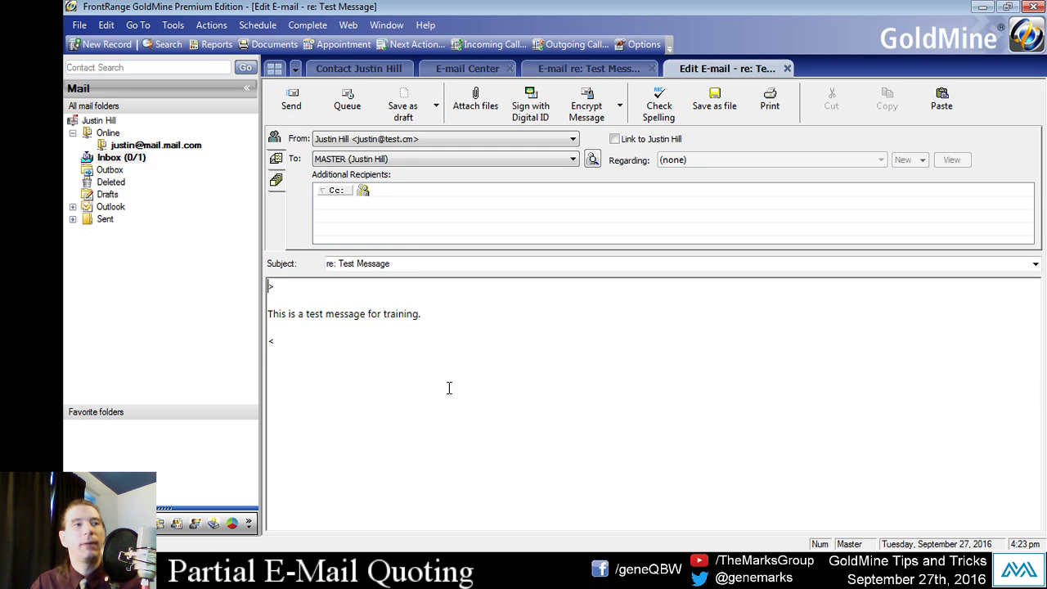
{"action": "key", "text": "ctrl+a"}
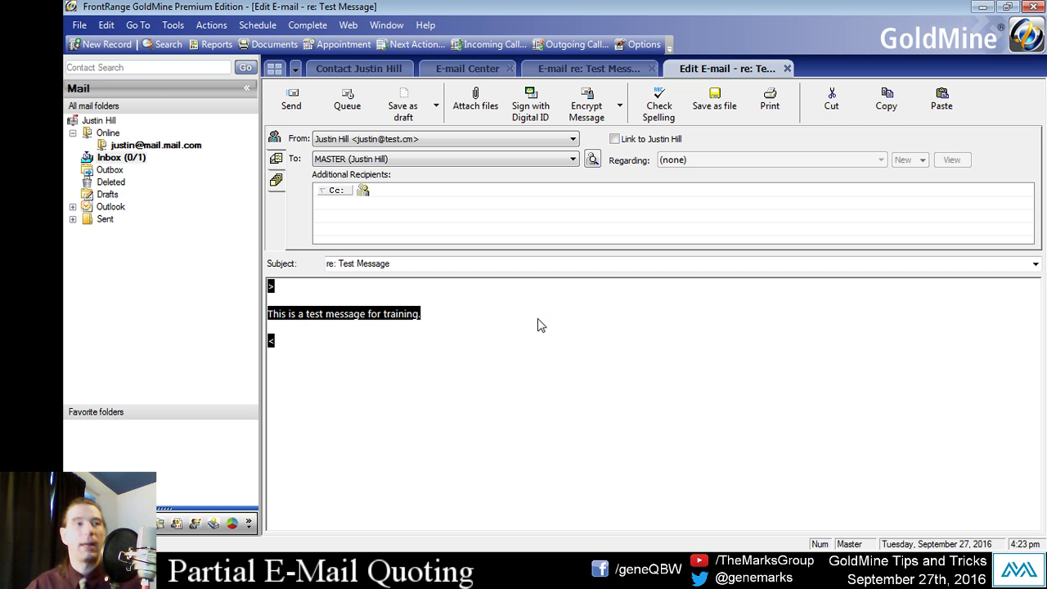
{"action": "left_click", "coordinate": [464, 341]}
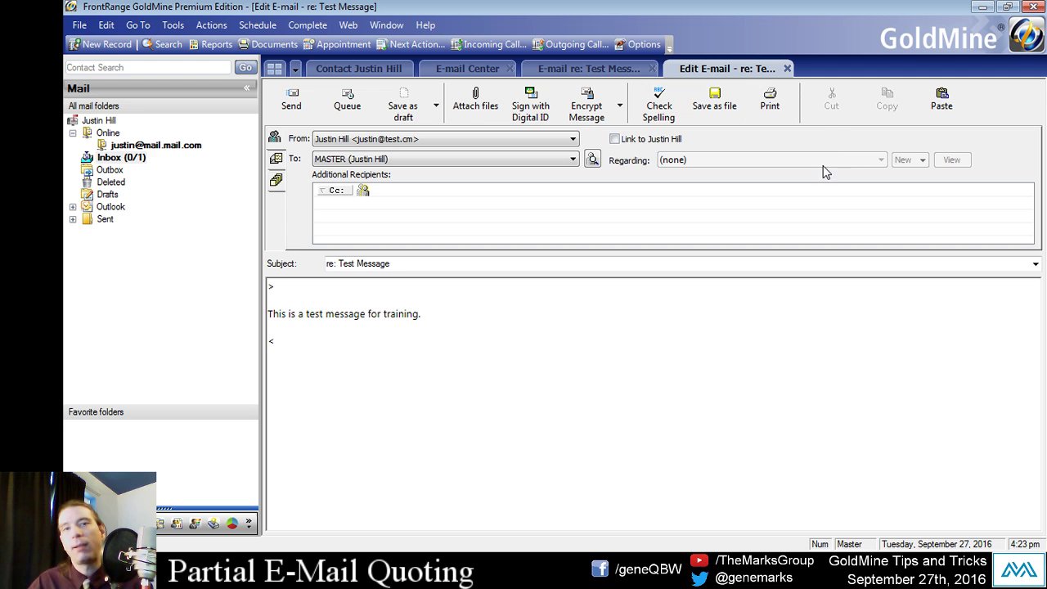
{"action": "left_click", "coordinate": [787, 69]}
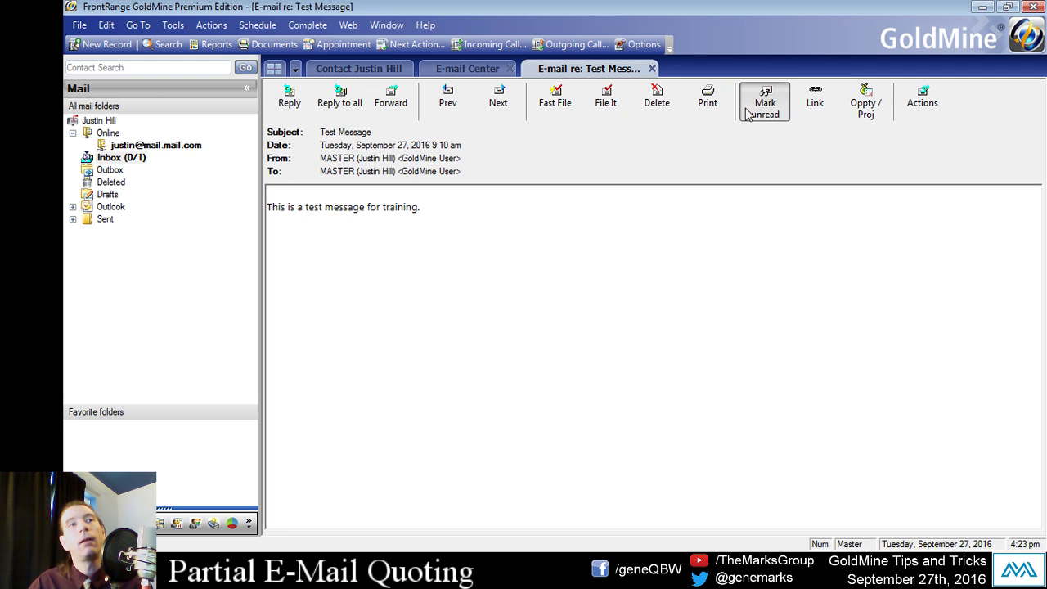
Step: Start a reply that quotes only "message for training." and close it unsent
{"action": "left_click_drag", "start_coordinate": [325, 207], "coordinate": [439, 211]}
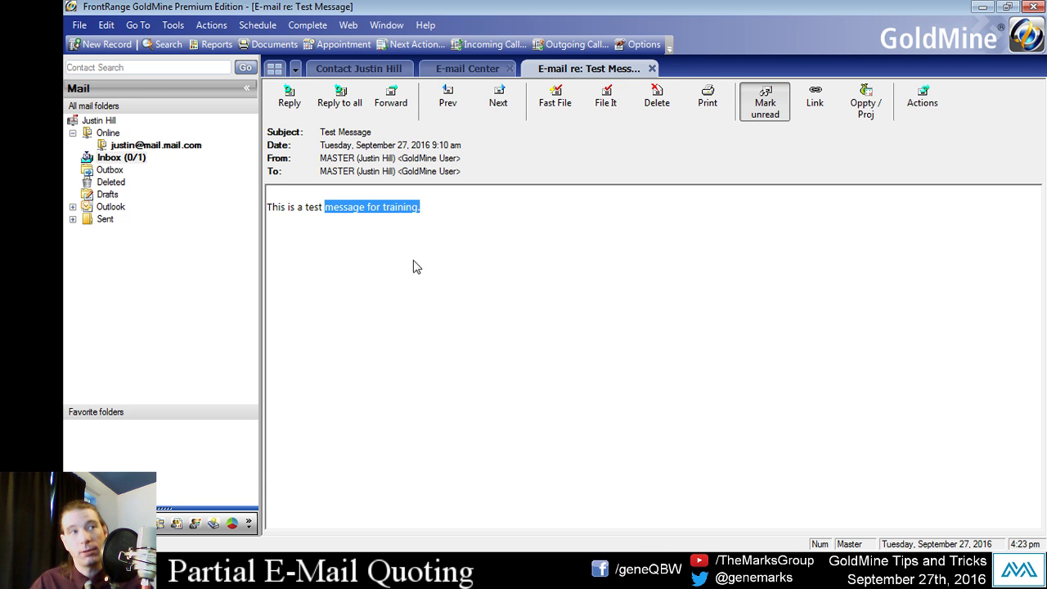
{"action": "left_click", "coordinate": [293, 114]}
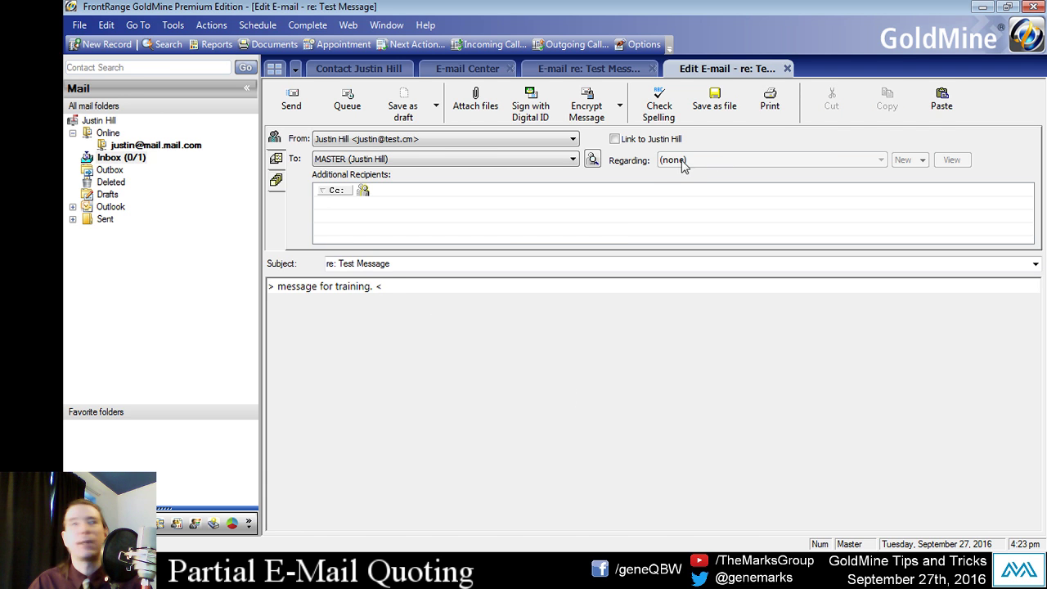
{"action": "left_click", "coordinate": [787, 68]}
Step: Try to start a reply that quotes only "This is a test"
{"action": "left_click", "coordinate": [310, 199]}
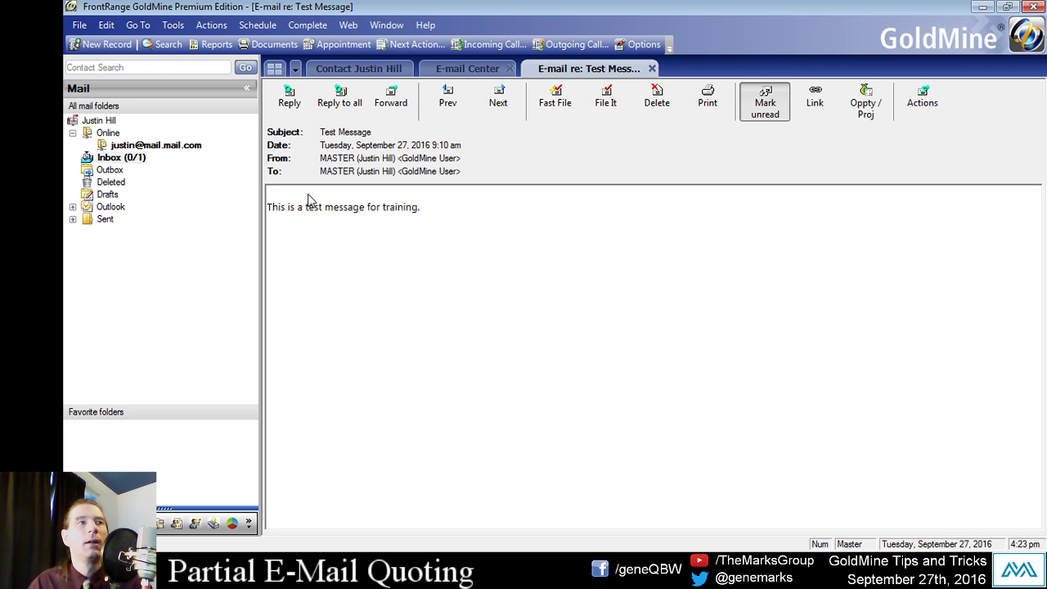
{"action": "left_click_drag", "start_coordinate": [324, 205], "coordinate": [165, 200]}
{"action": "left_click", "coordinate": [290, 94]}
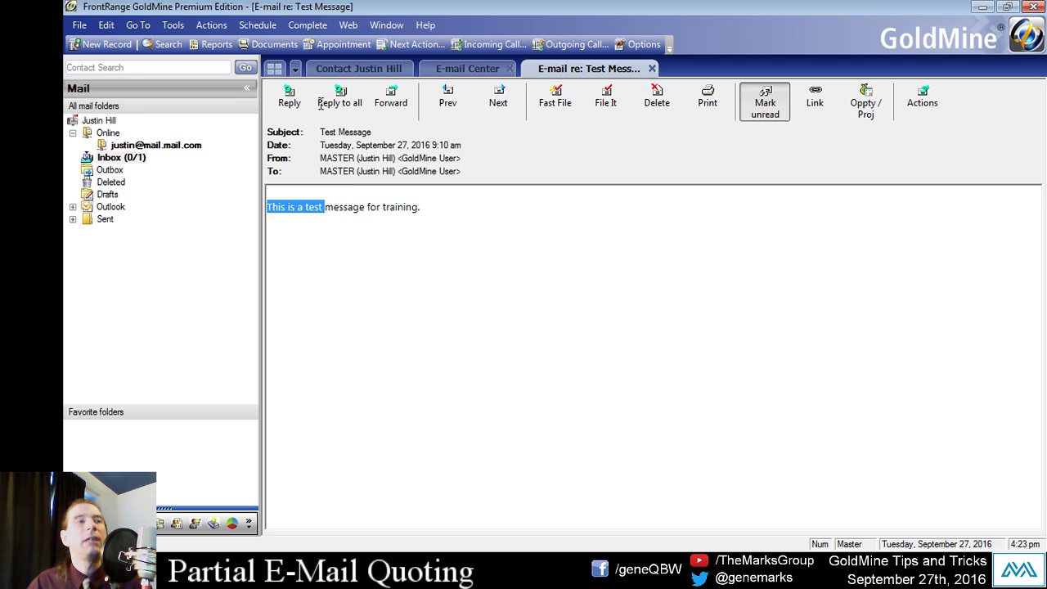
{"action": "left_click", "coordinate": [461, 302]}
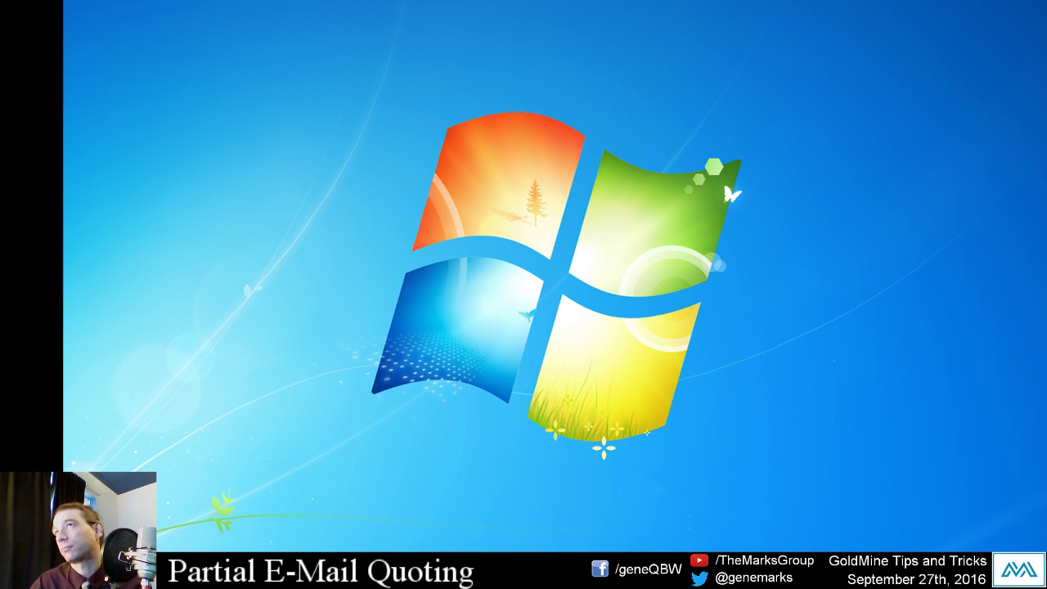
Step: Return to GoldMine's E-mail Center from the desktop and reopen the Test Message
{"action": "left_click_drag", "start_coordinate": [1046, 115], "coordinate": [476, 108]}
{"action": "double_click", "coordinate": [548, 118]}
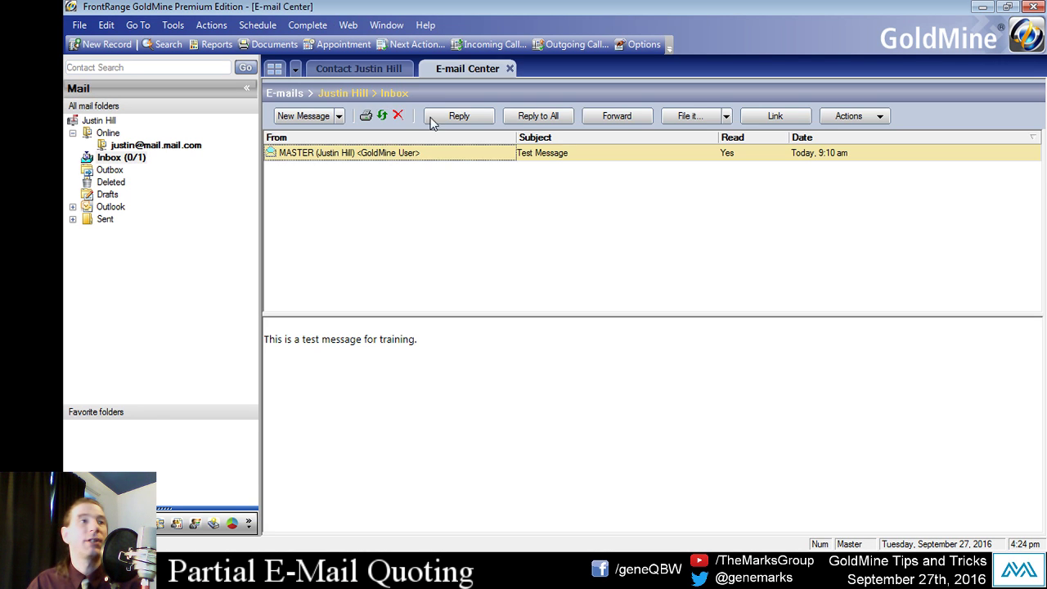
{"action": "double_click", "coordinate": [374, 152]}
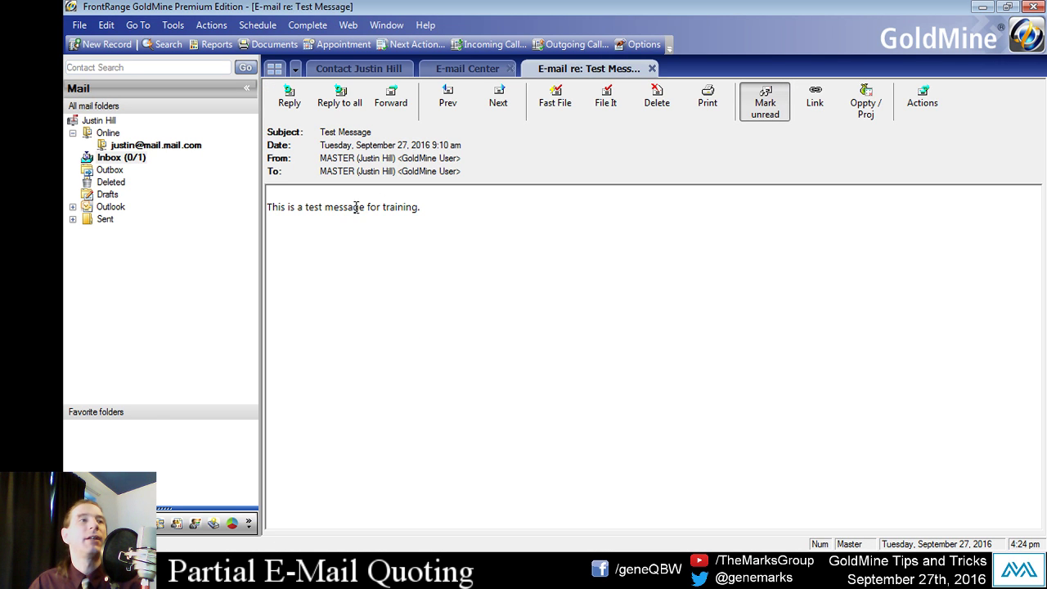
Step: Start a reply to the Test Message that quotes only the word "message" and examine the quoted part
{"action": "left_click_drag", "start_coordinate": [327, 207], "coordinate": [364, 209]}
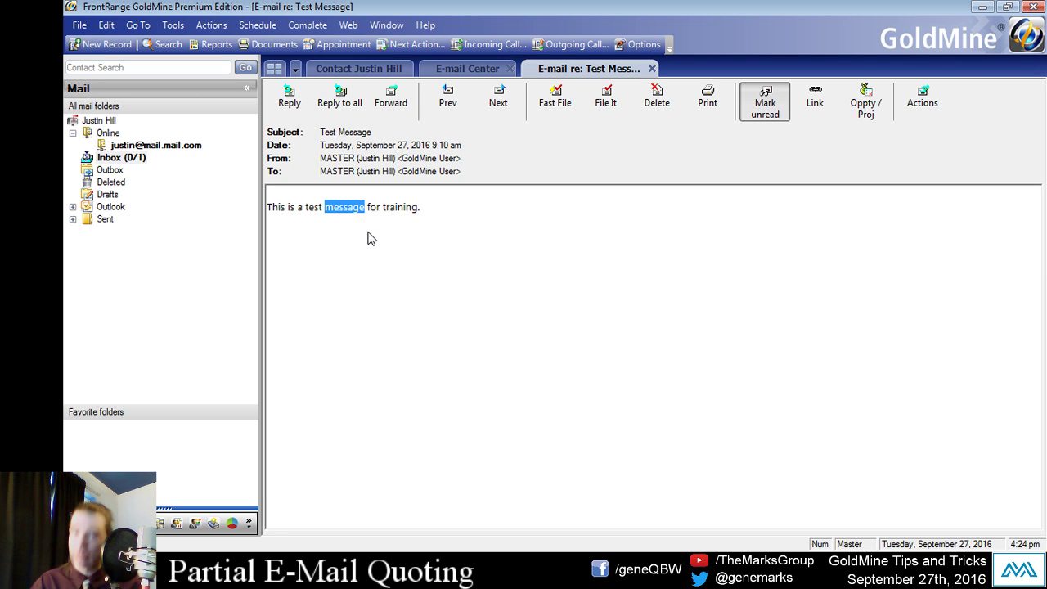
{"action": "left_click", "coordinate": [282, 102]}
{"action": "left_click_drag", "start_coordinate": [348, 288], "coordinate": [279, 287]}
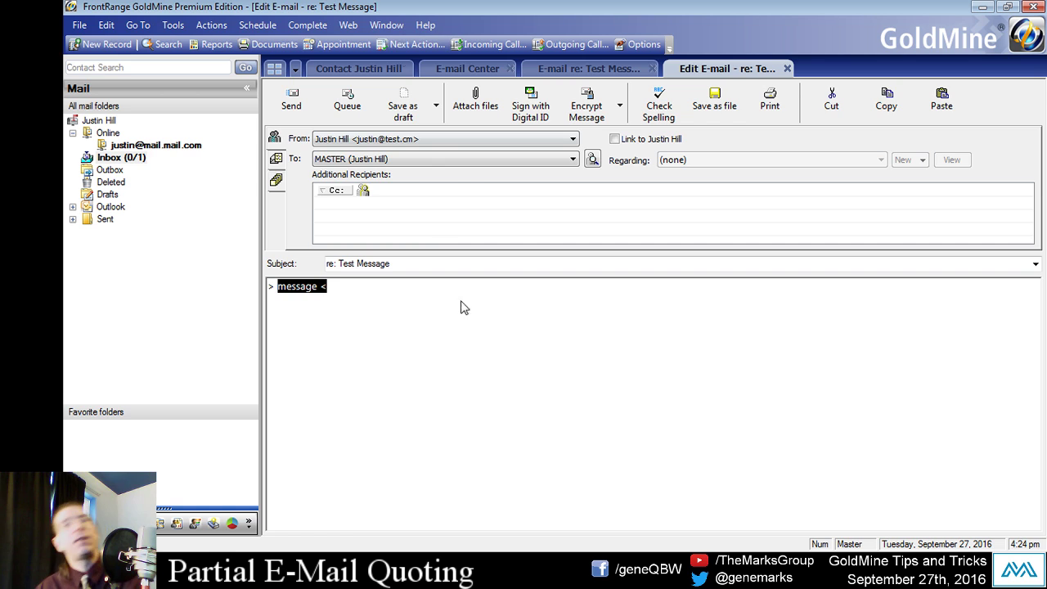
{"action": "left_click", "coordinate": [481, 455]}
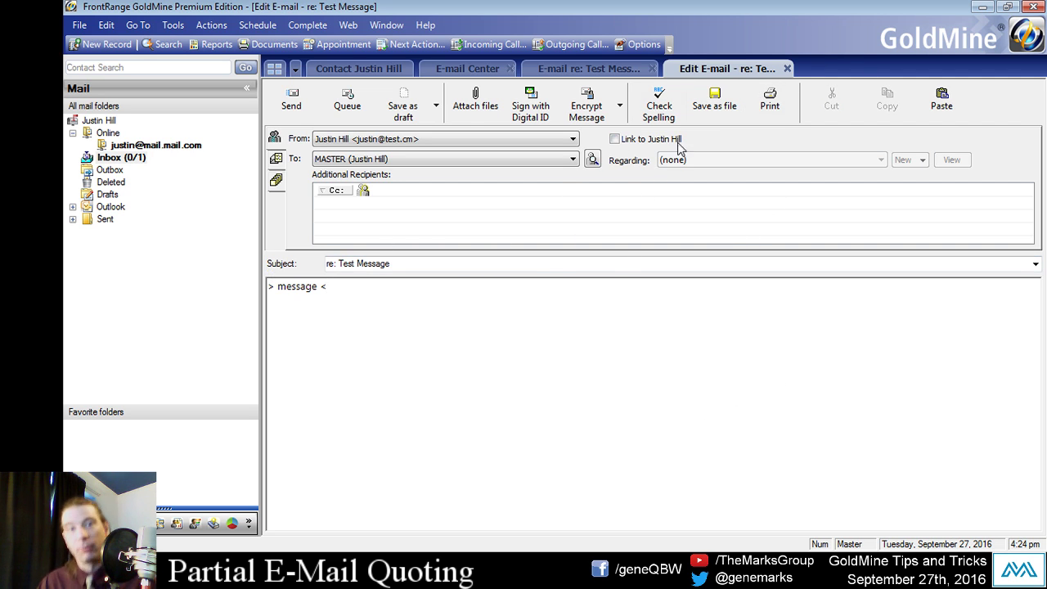
Step: Close the unsent reply, the open Test Message and the E-mail Center
{"action": "left_click", "coordinate": [788, 69]}
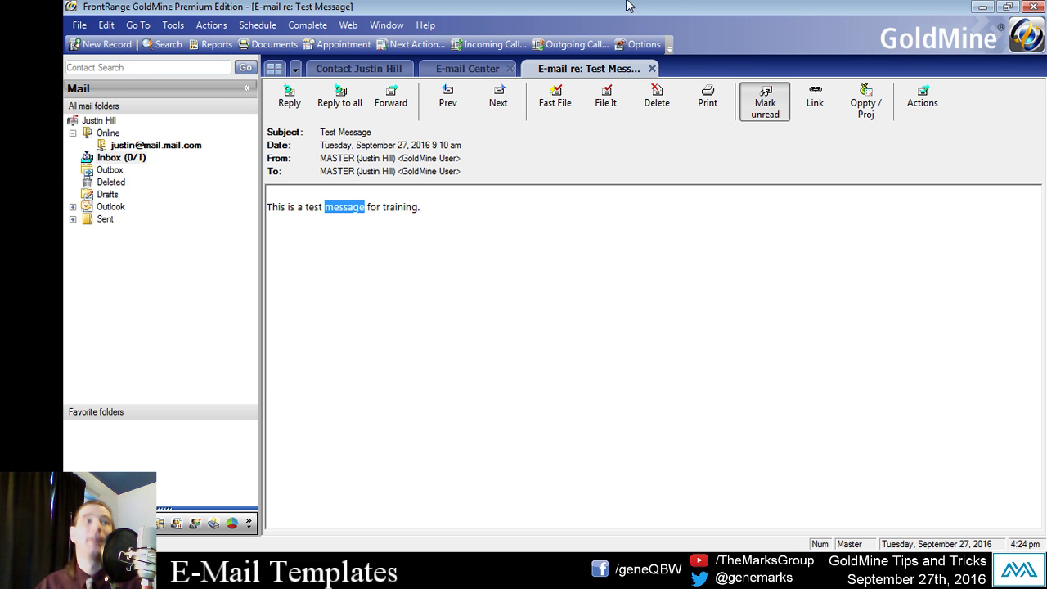
{"action": "left_click", "coordinate": [652, 68]}
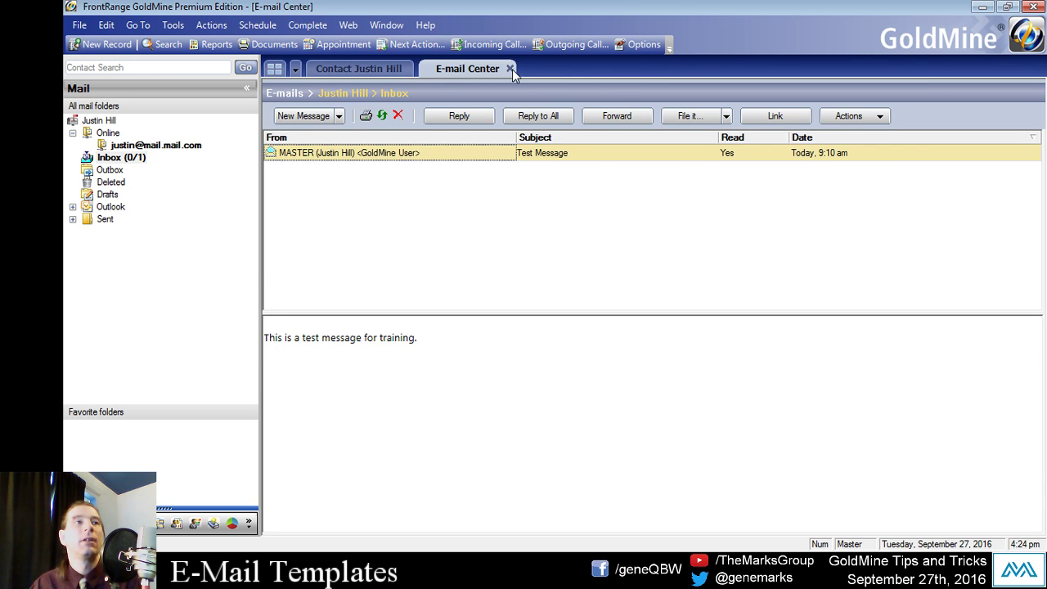
{"action": "left_click", "coordinate": [509, 69]}
Step: Open the document templates and select and expand the E-mail Templates folder
{"action": "left_click", "coordinate": [138, 24]}
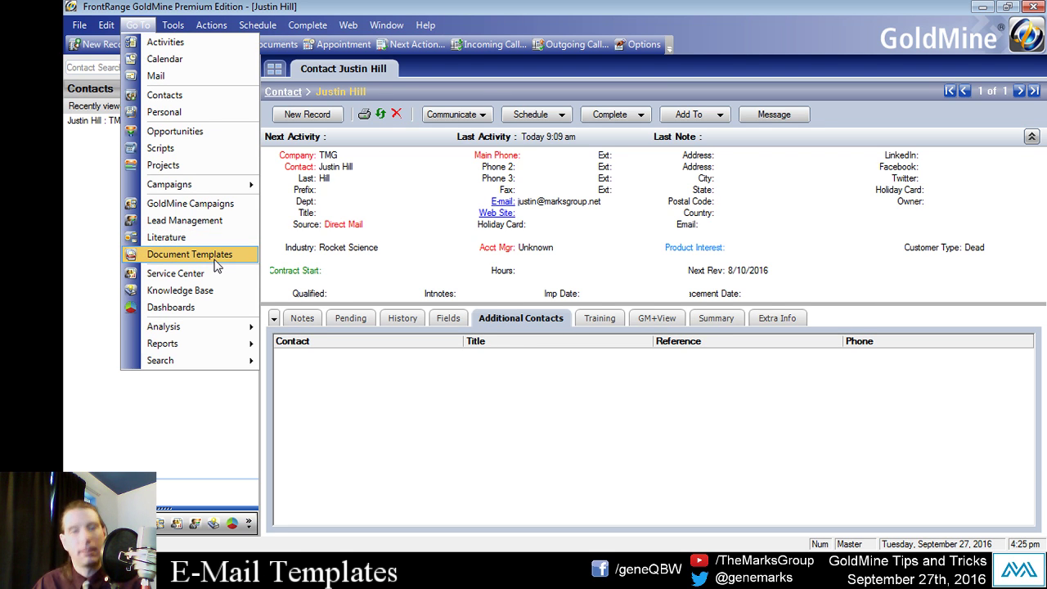
{"action": "left_click", "coordinate": [215, 260]}
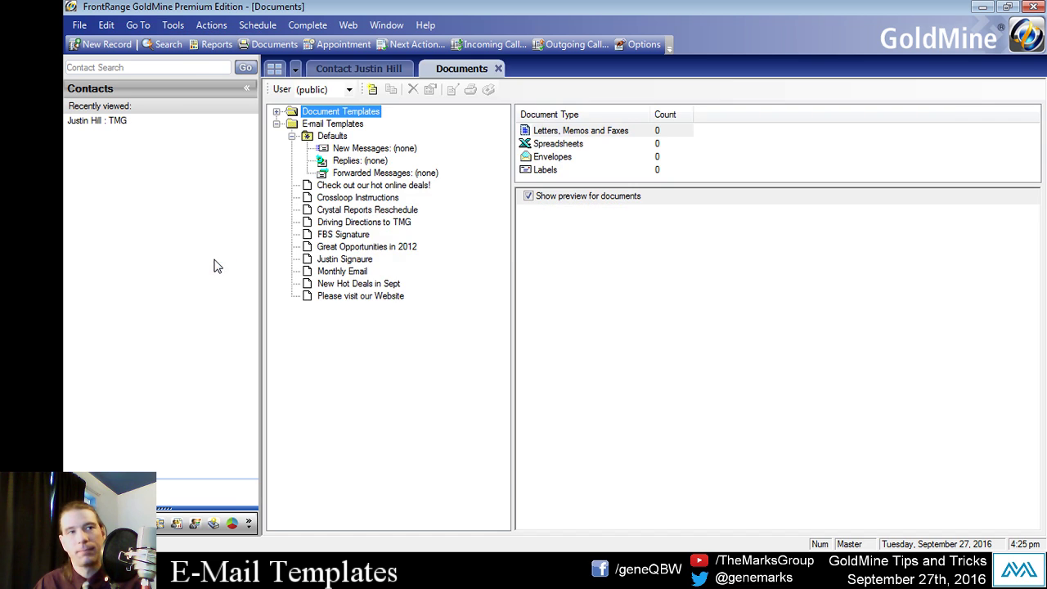
{"action": "left_click", "coordinate": [277, 124]}
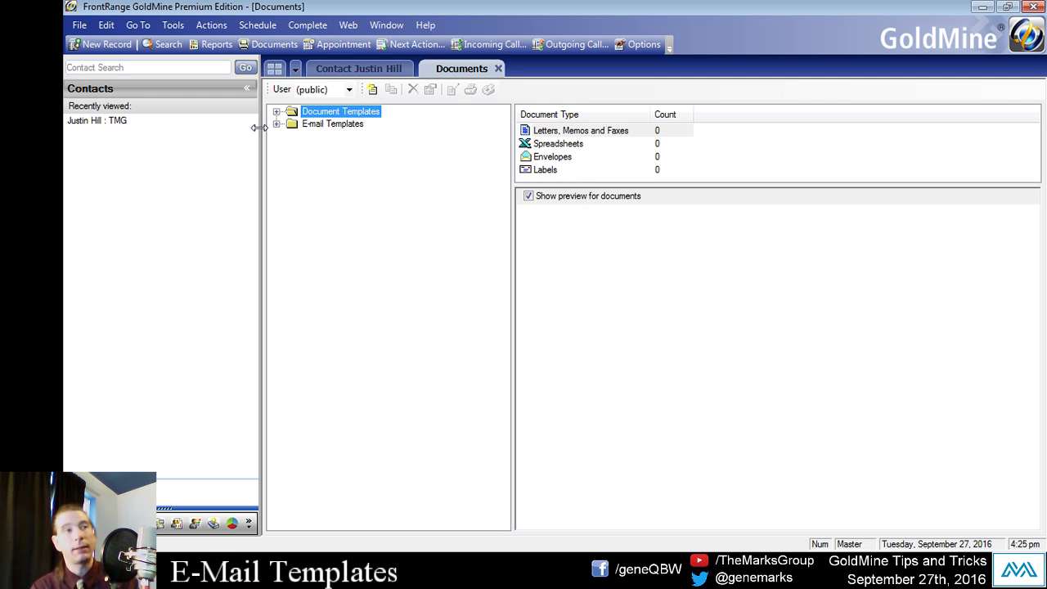
{"action": "key", "text": "Down"}
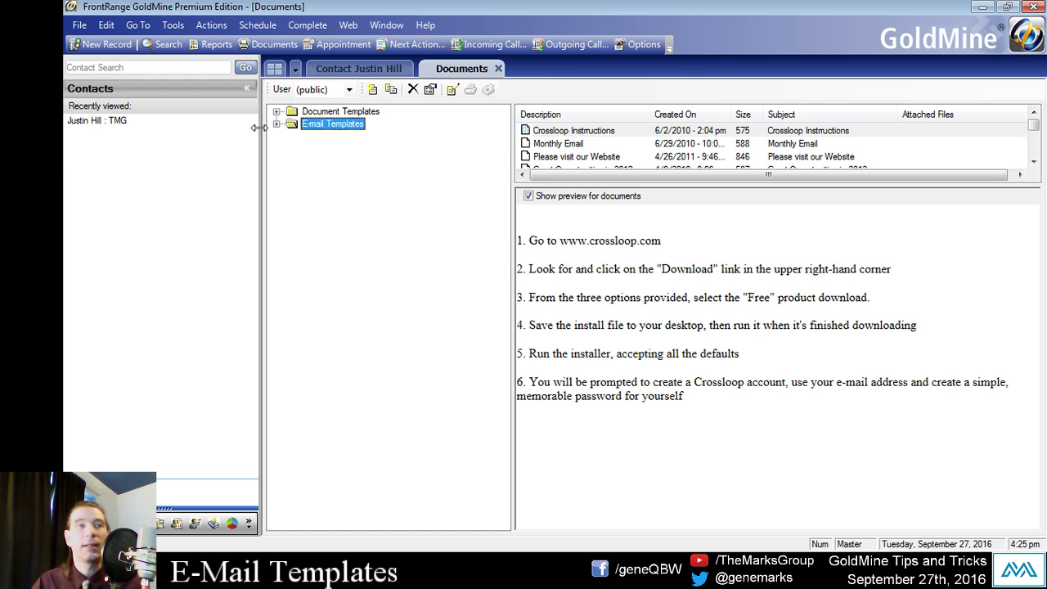
{"action": "key", "text": "Right"}
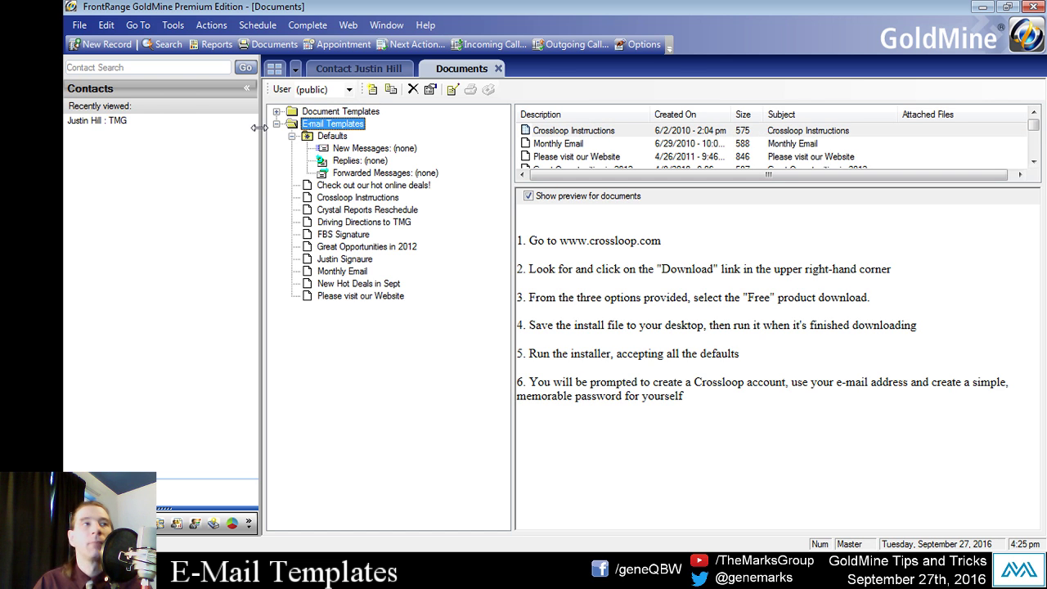
Step: Look through the default entries for new messages and replies under E-mail Templates
{"action": "key", "text": "Down"}
{"action": "key", "text": "Down"}
{"action": "key", "text": "Down"}
{"action": "key", "text": "Up"}
{"action": "key", "text": "Up"}
{"action": "key", "text": "Up"}
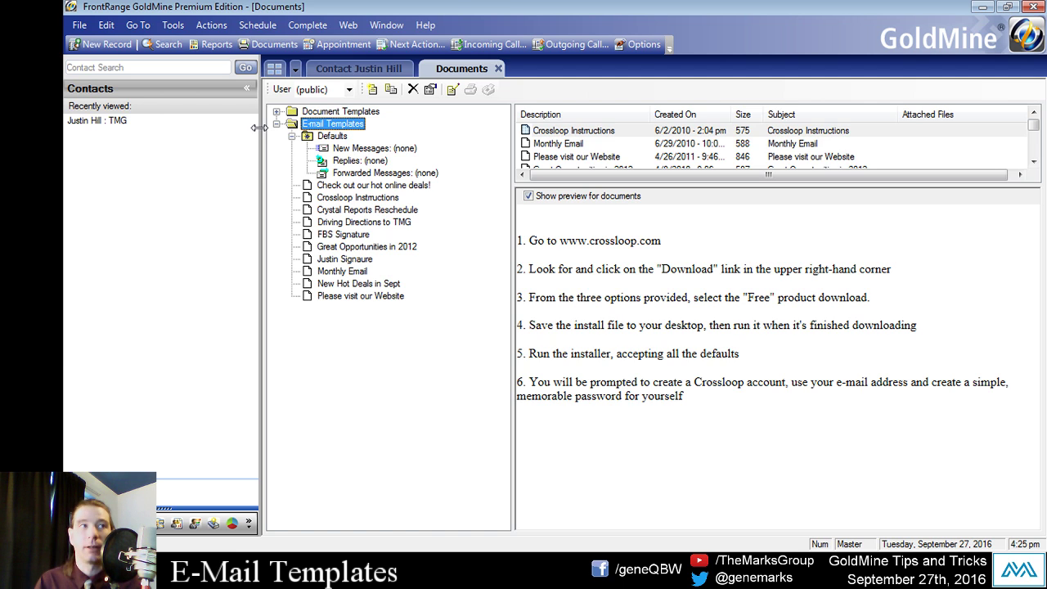
Step: Review the users whose templates can be shown and keep the (public) templates selected
{"action": "left_click", "coordinate": [326, 90]}
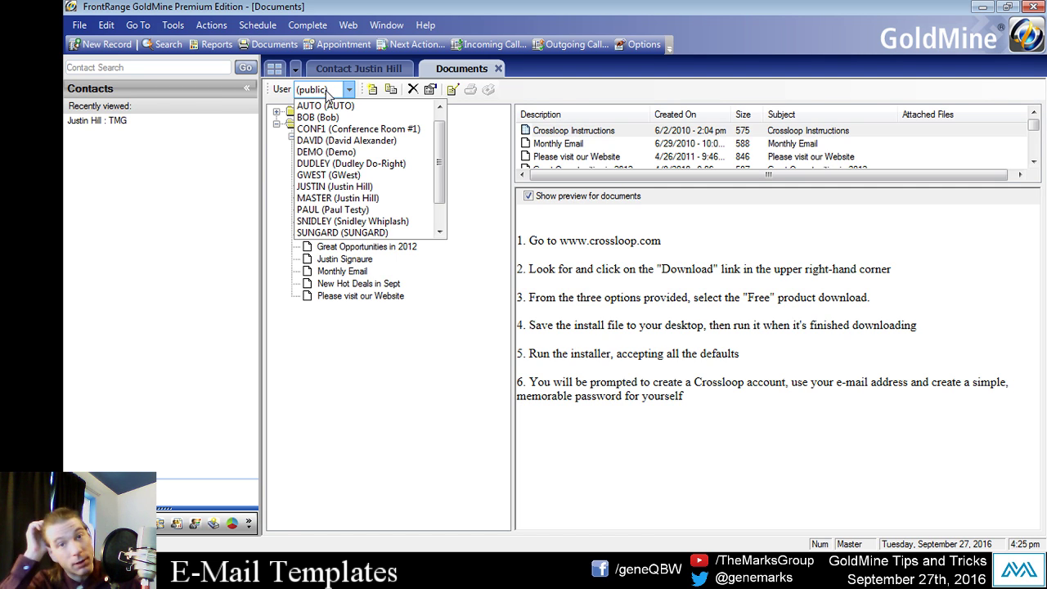
{"action": "left_click", "coordinate": [384, 337]}
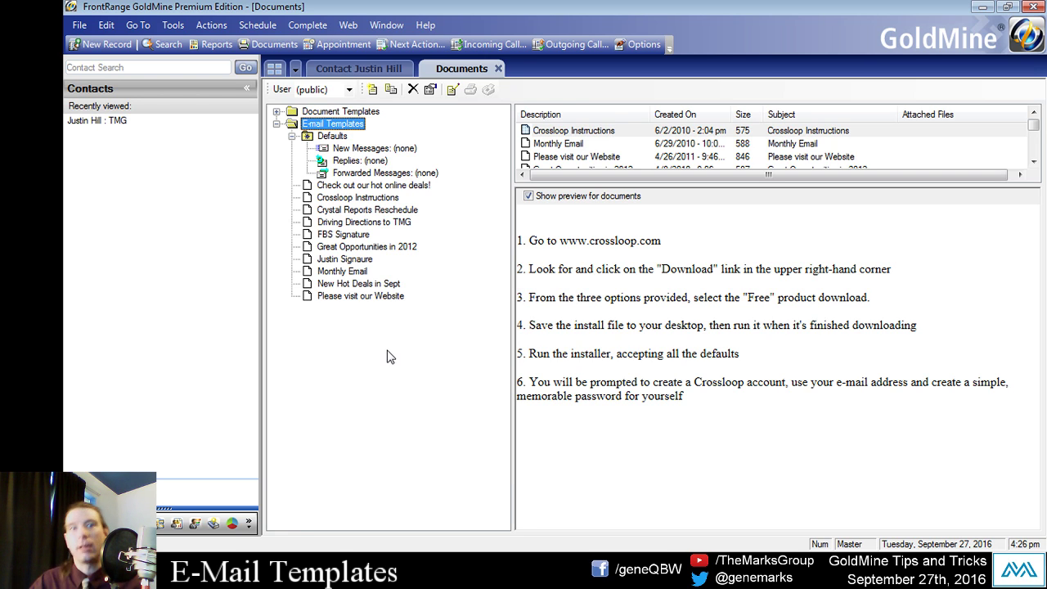
{"action": "left_click", "coordinate": [349, 90]}
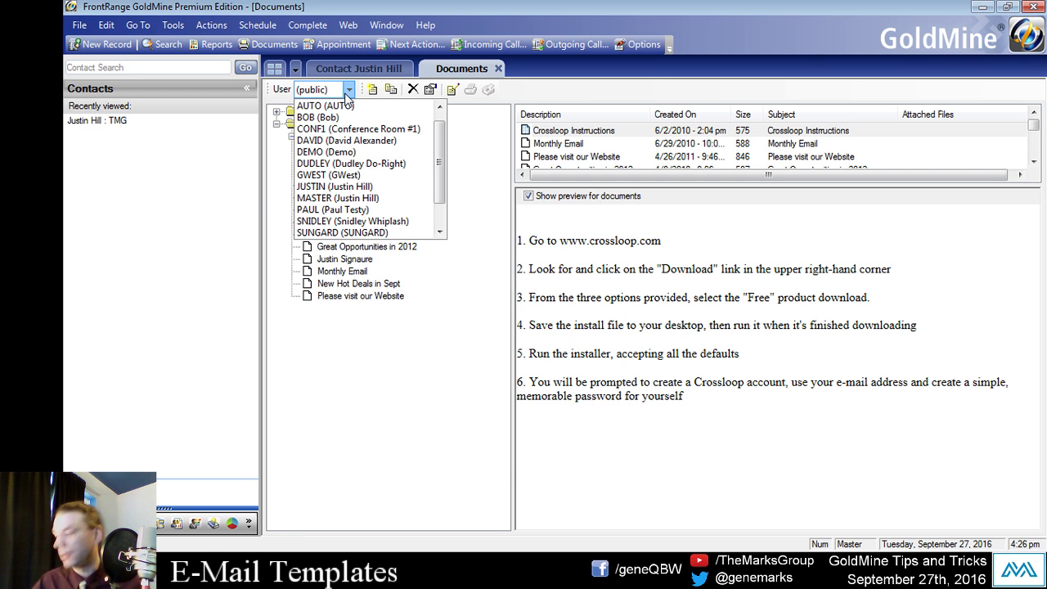
{"action": "left_click", "coordinate": [397, 427]}
{"action": "left_click", "coordinate": [338, 88]}
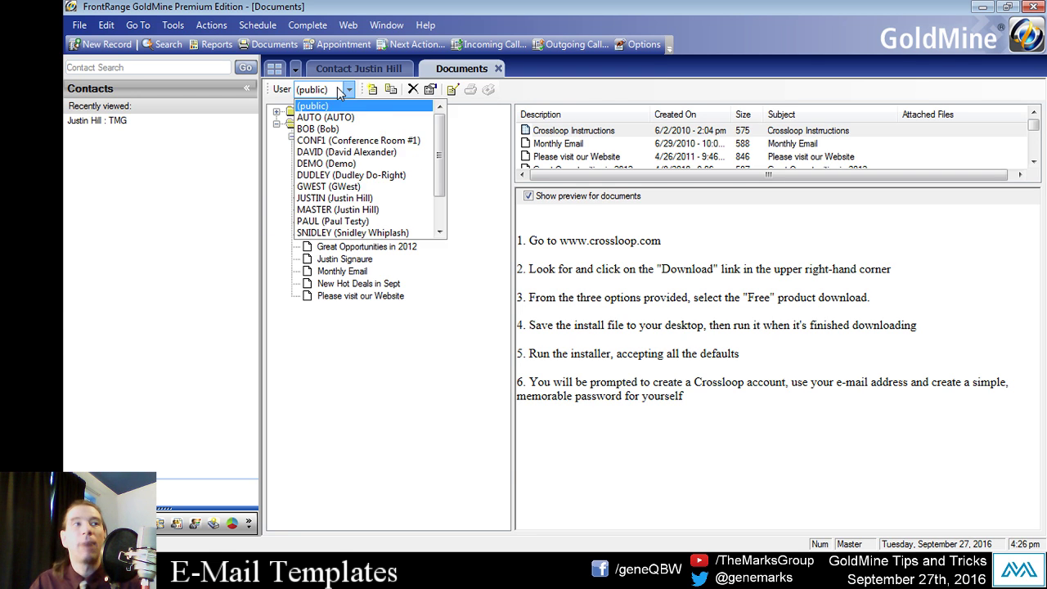
{"action": "left_click", "coordinate": [338, 90]}
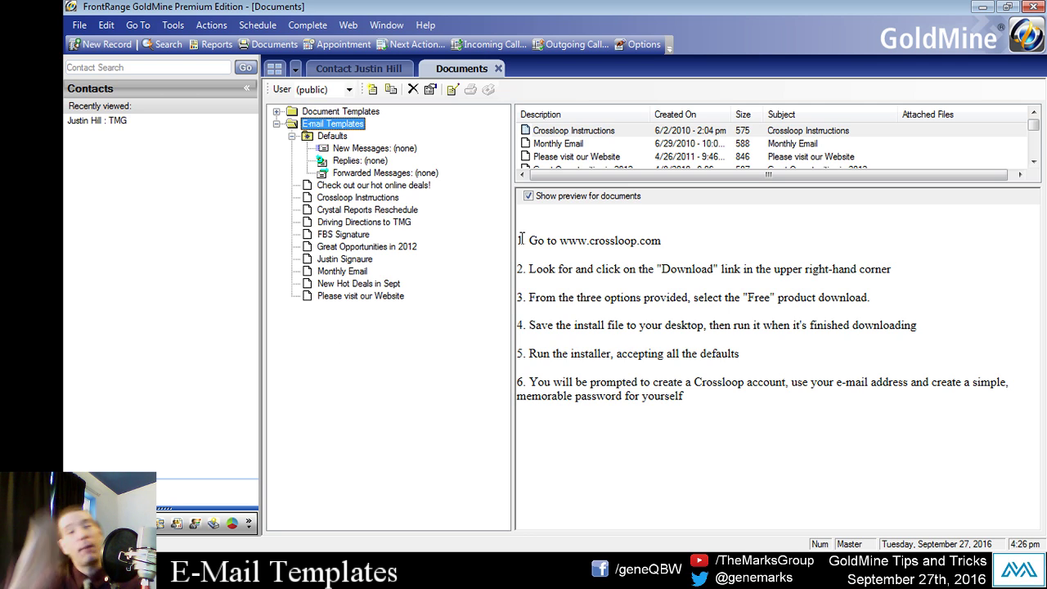
Step: Create a new public e-mail template in the E-mail Templates folder
{"action": "right_click", "coordinate": [350, 124]}
{"action": "left_click", "coordinate": [321, 335]}
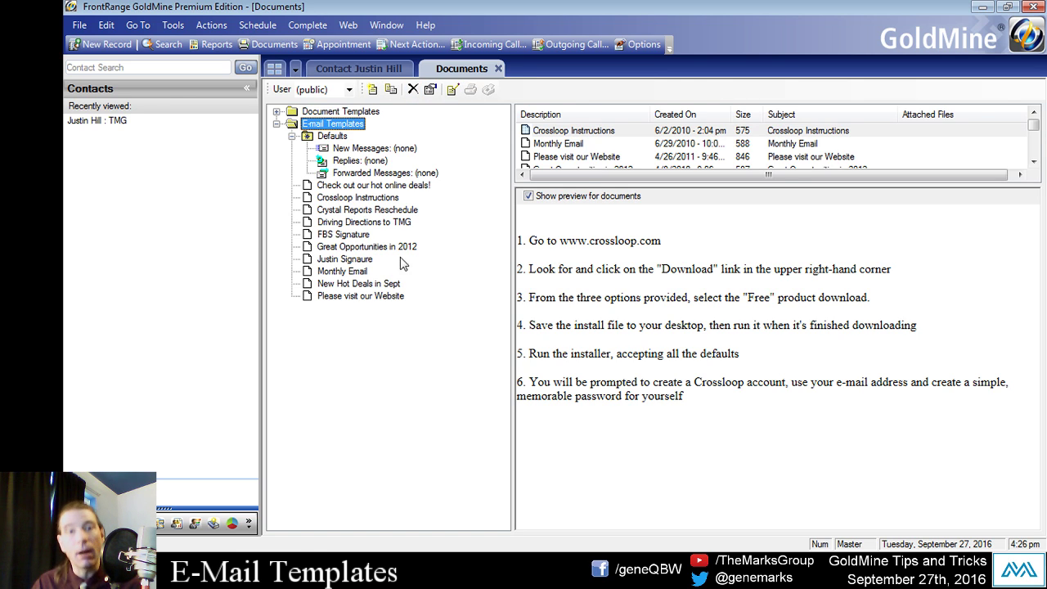
{"action": "right_click", "coordinate": [343, 125]}
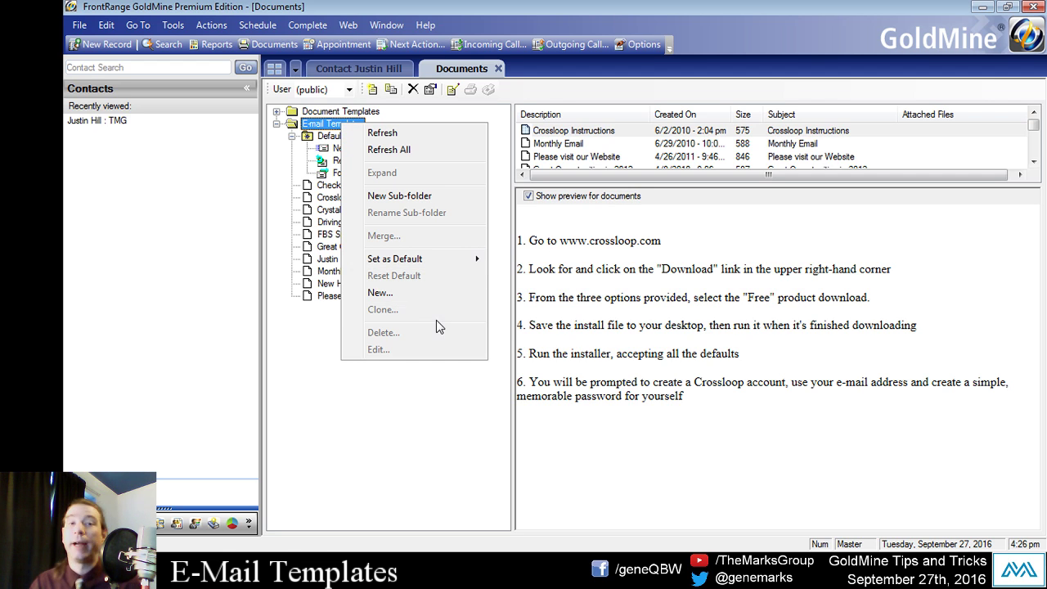
{"action": "left_click", "coordinate": [380, 294]}
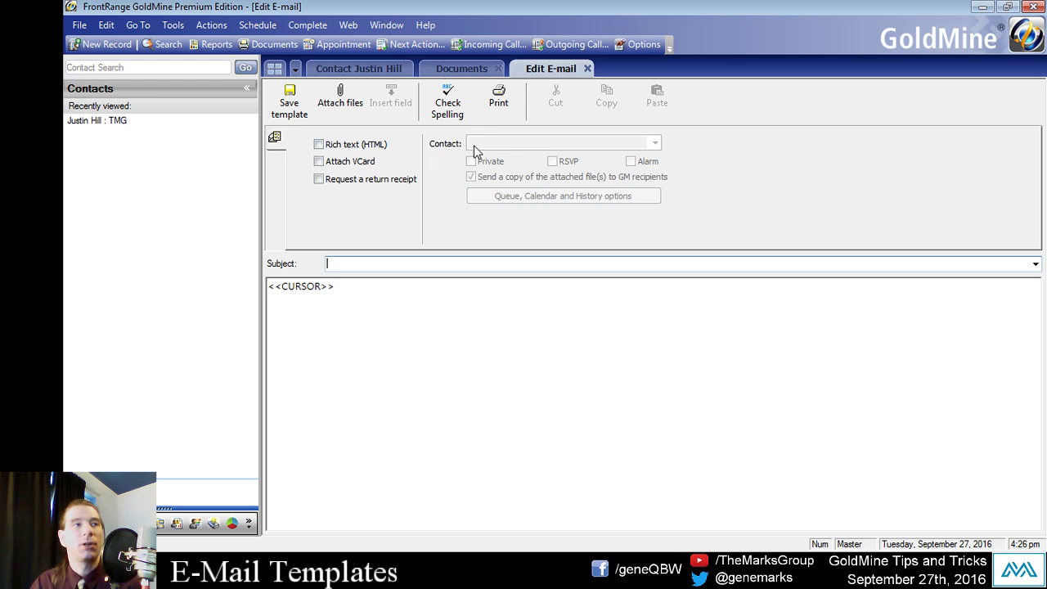
Step: Enable Rich text (HTML) for the new template, try switching it off and on, and place the insertion point in the body
{"action": "left_click", "coordinate": [360, 146]}
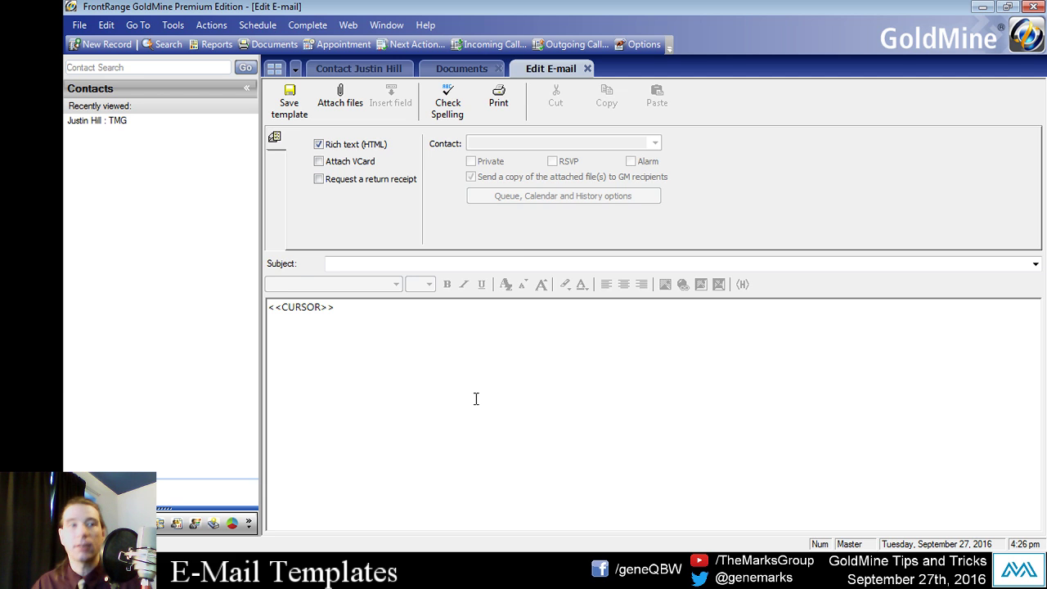
{"action": "left_click", "coordinate": [379, 321]}
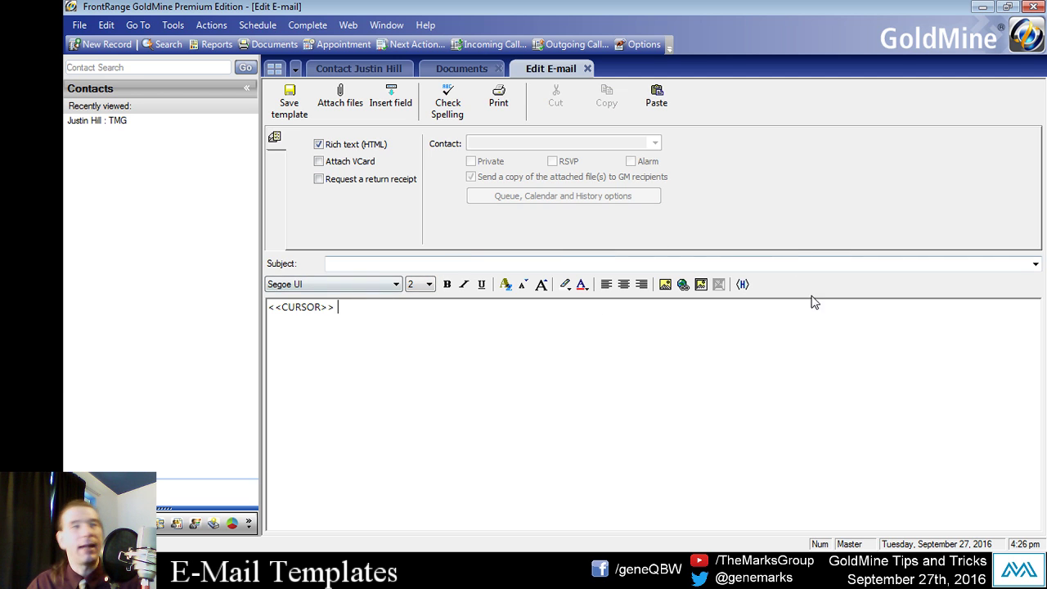
{"action": "left_click", "coordinate": [354, 147]}
{"action": "left_click", "coordinate": [341, 144]}
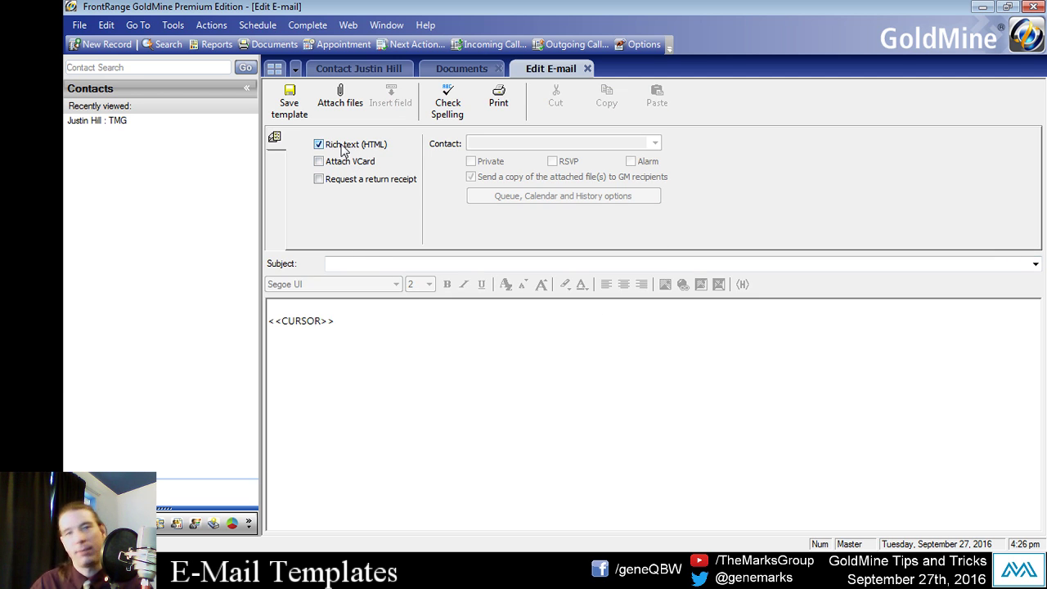
{"action": "left_click", "coordinate": [344, 147]}
{"action": "left_click", "coordinate": [341, 150]}
{"action": "left_click", "coordinate": [399, 317]}
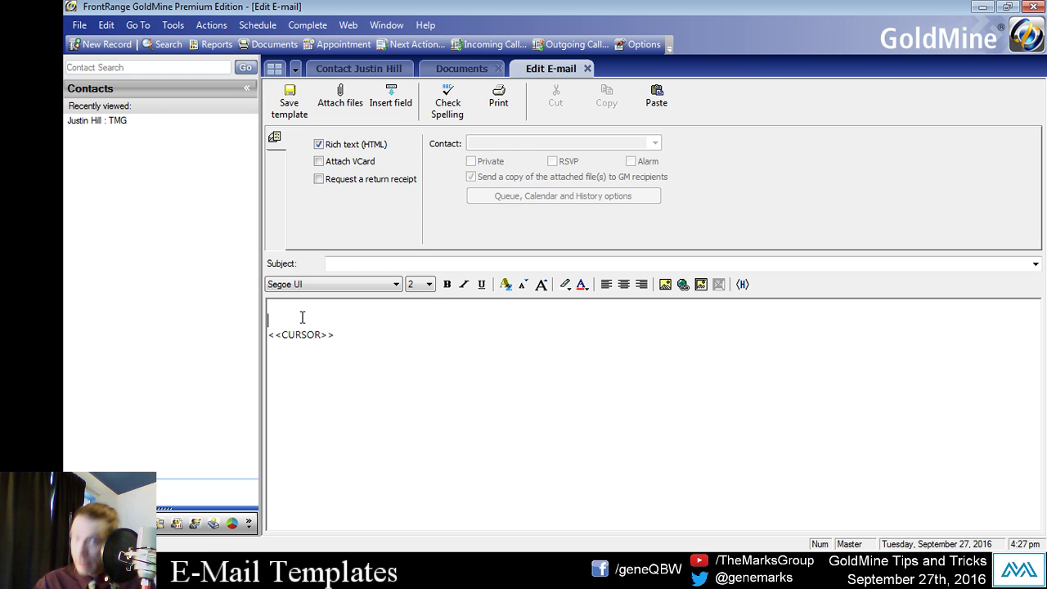
Step: View the HTML source of the template body and return to the formatted view
{"action": "left_click", "coordinate": [743, 284]}
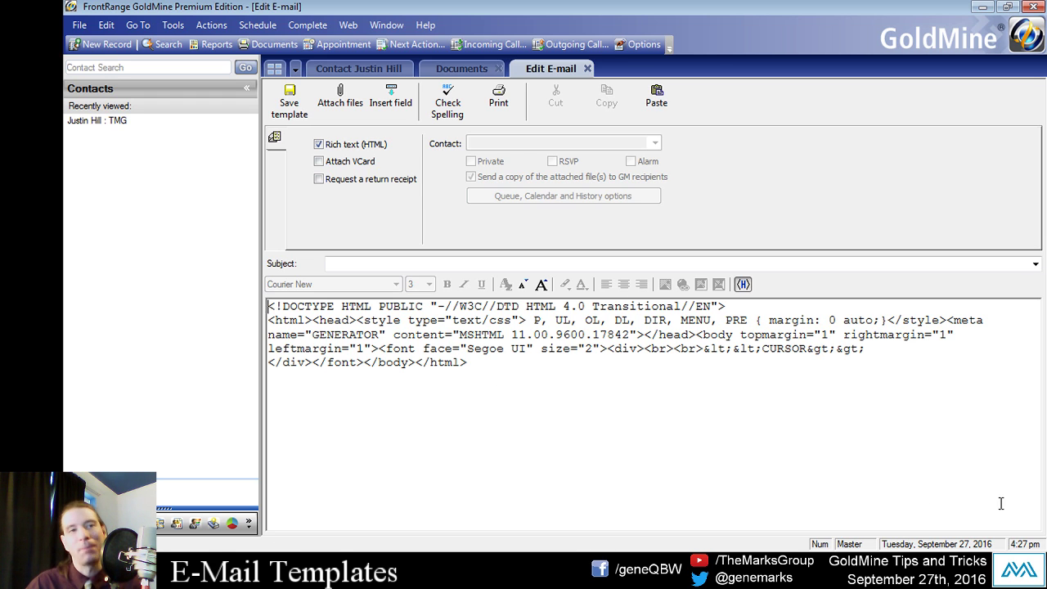
{"action": "left_click", "coordinate": [743, 285]}
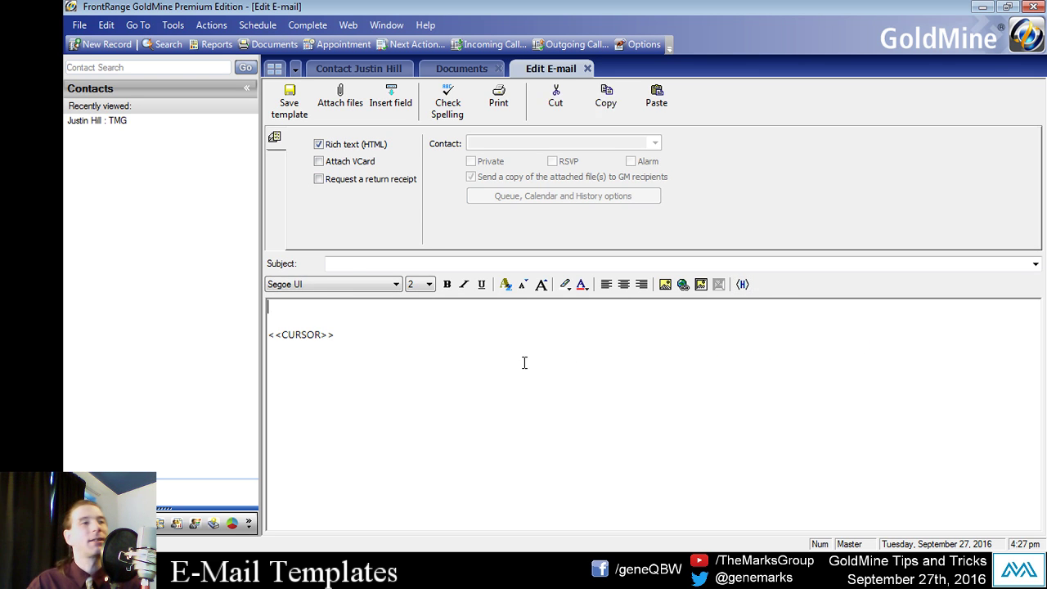
Step: Set the template's subject to "Check out Great Deals on HAL-9000 in Sept!!!!"
{"action": "left_click", "coordinate": [350, 265]}
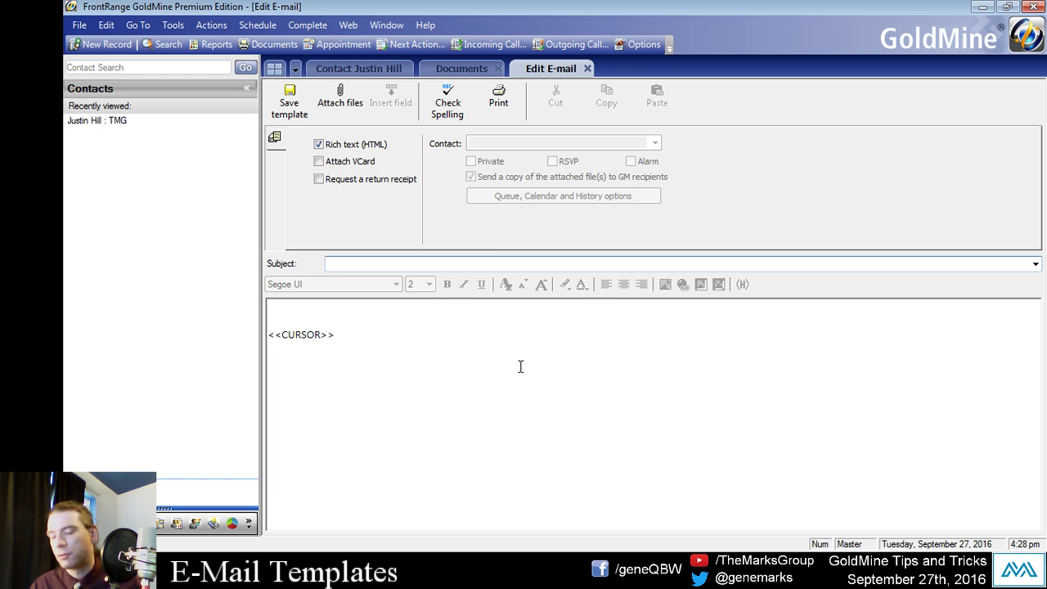
{"action": "type", "text": "Check out "}
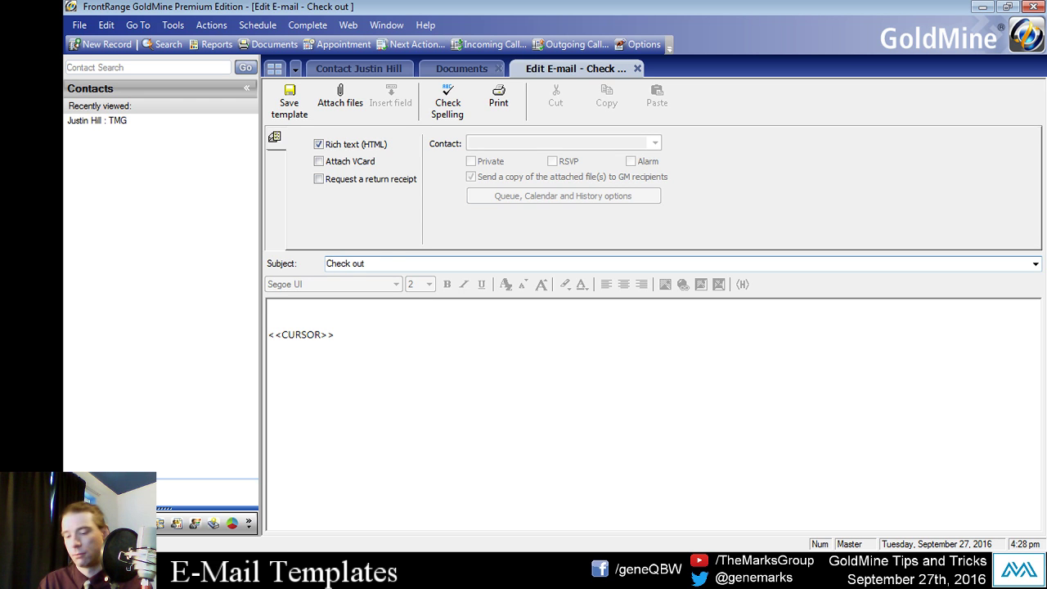
{"action": "type", "text": "Great Deals o"}
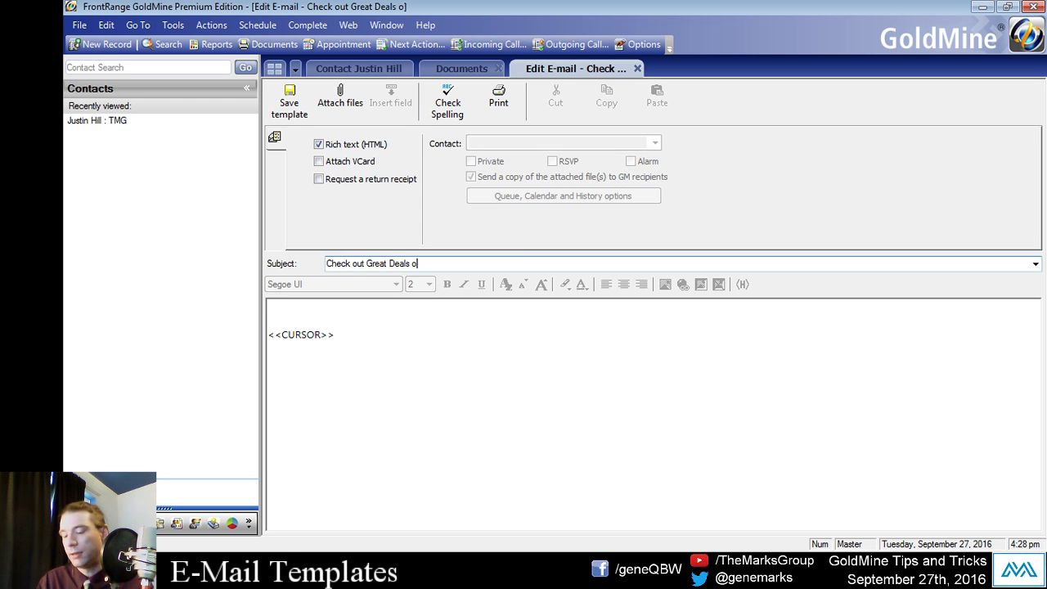
{"action": "type", "text": "n HAL-900"}
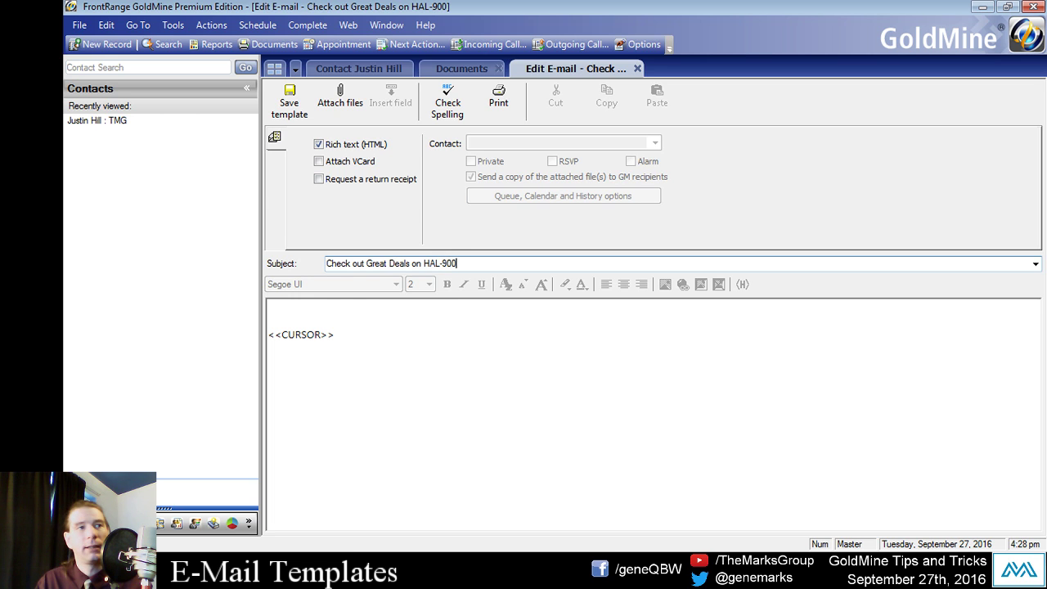
{"action": "type", "text": "0 in Sept"}
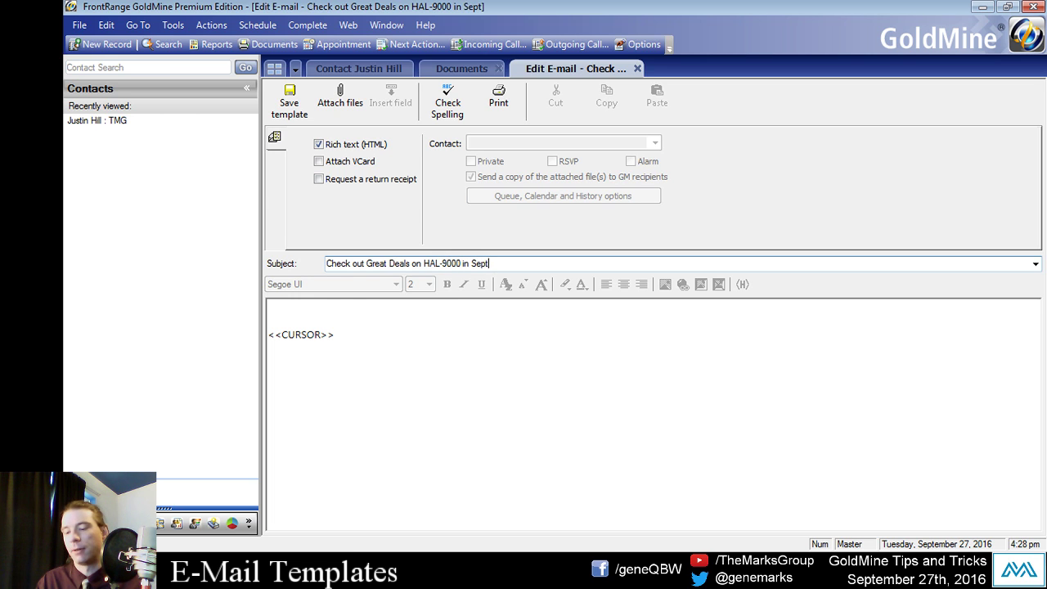
{"action": "type", "text": "!!!!"}
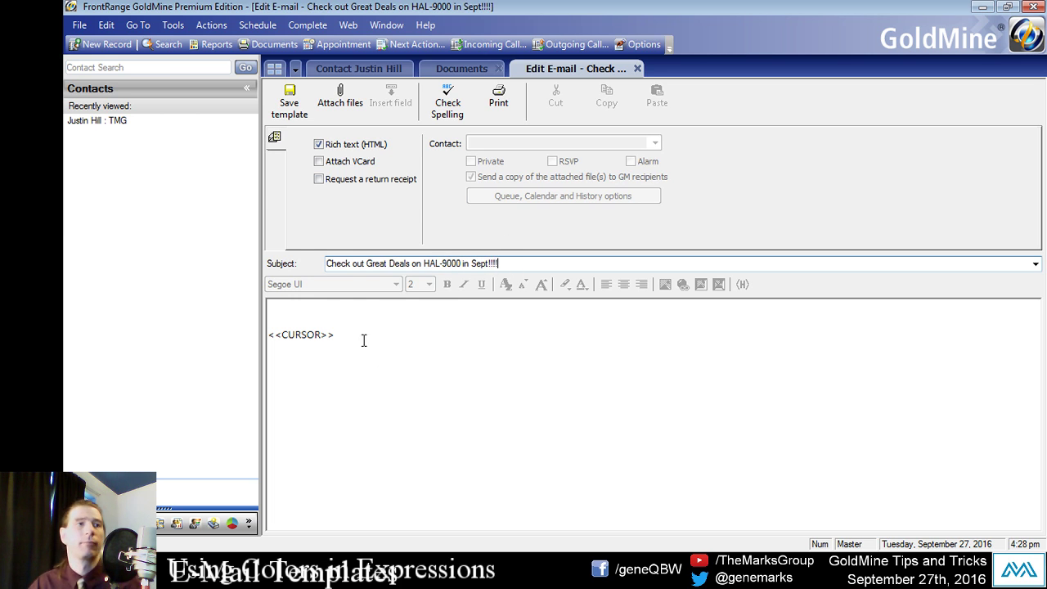
Step: Insert "#@!@@!@#" directly before the word CURSOR inside the <<CURSOR>> placeholder in the template body
{"action": "left_click", "coordinate": [384, 320]}
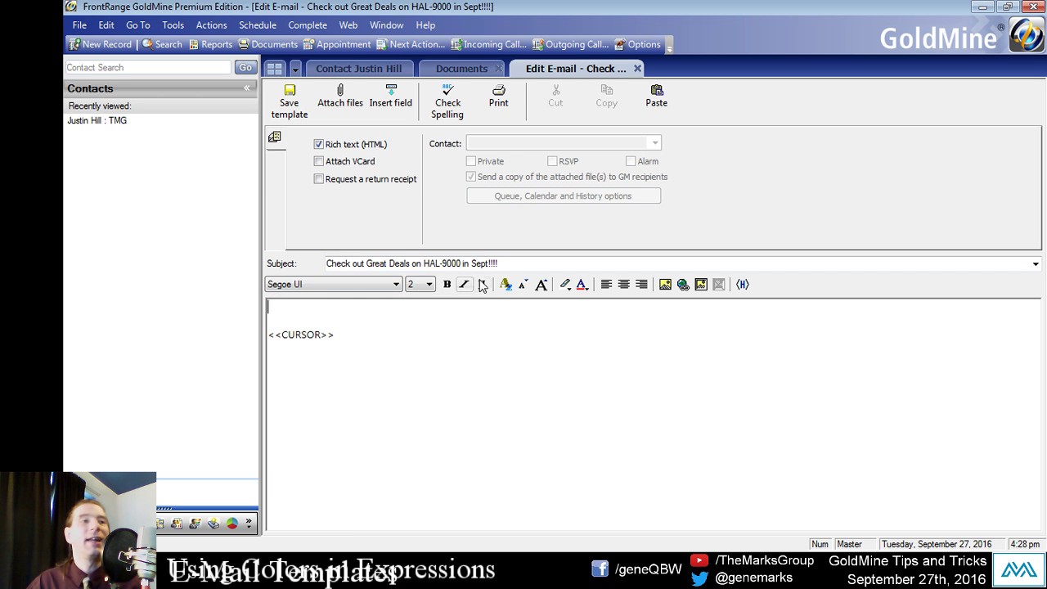
{"action": "key", "text": "shift+Tab"}
{"action": "left_click", "coordinate": [317, 313]}
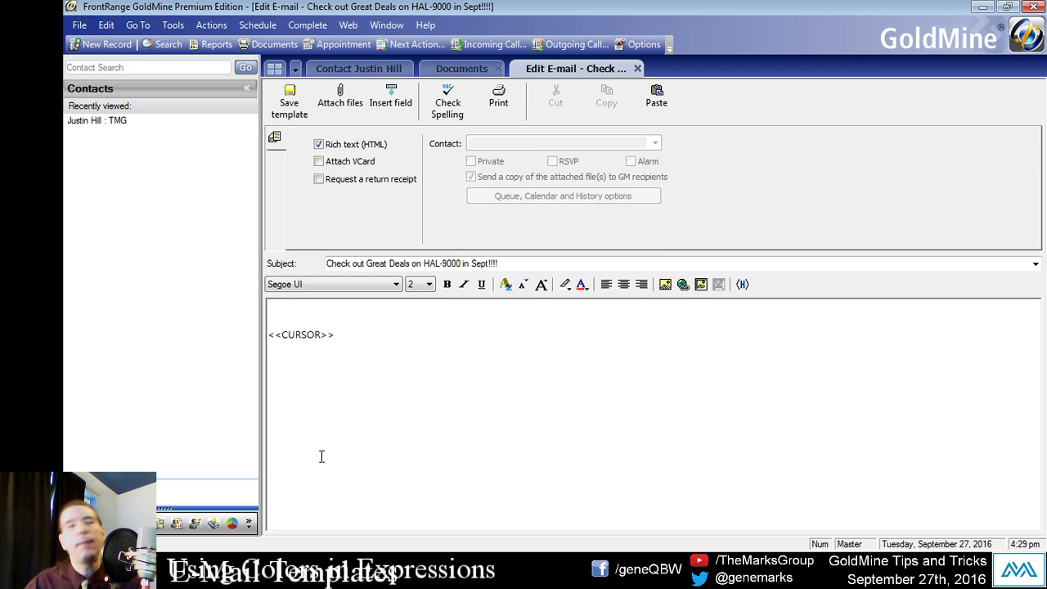
{"action": "double_click", "coordinate": [338, 336]}
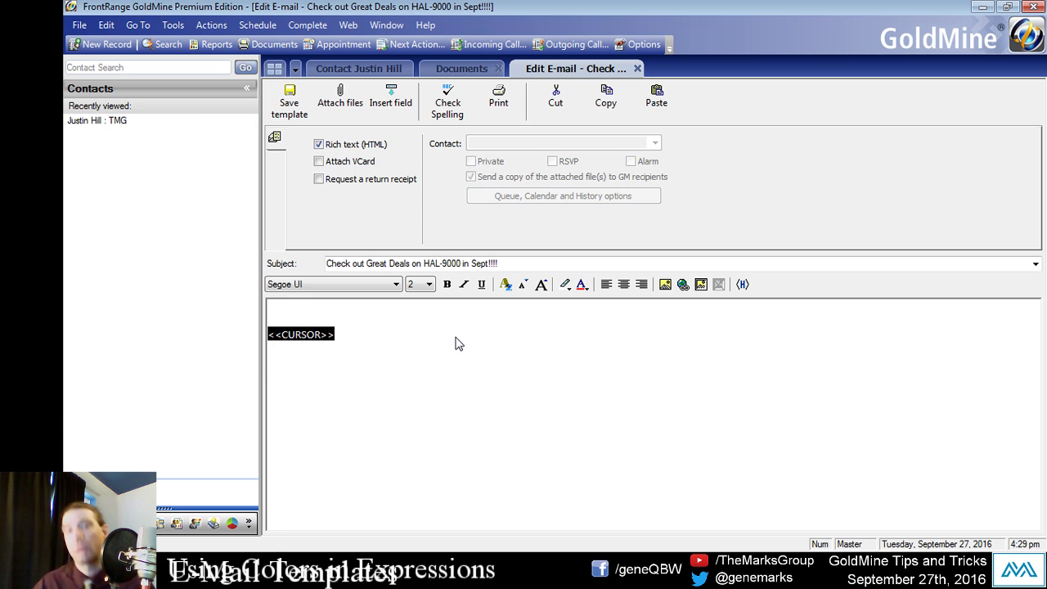
{"action": "left_click", "coordinate": [431, 337]}
{"action": "left_click", "coordinate": [283, 337]}
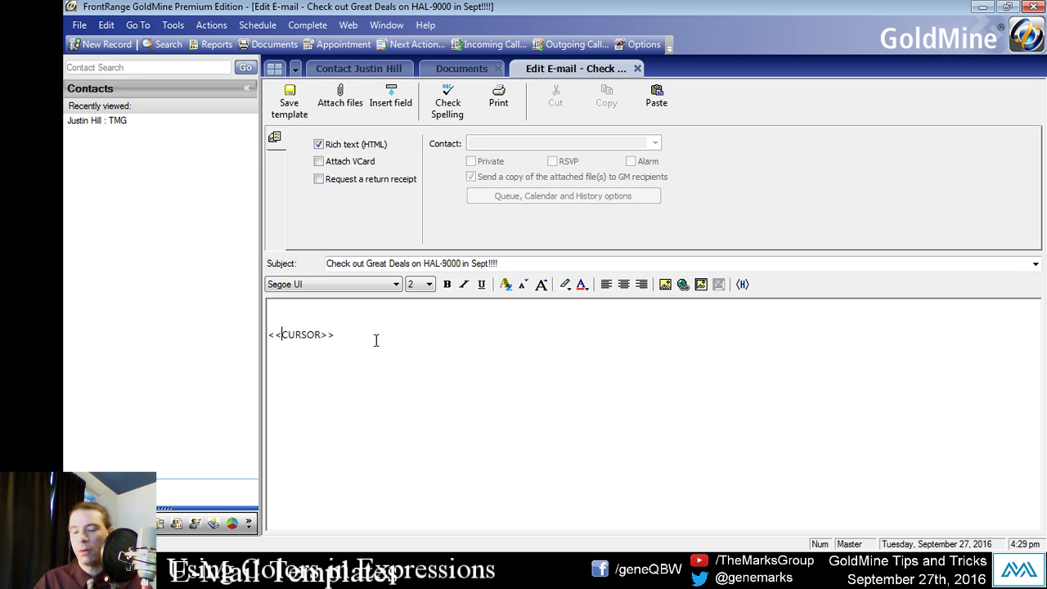
{"action": "type", "text": "#@!@"}
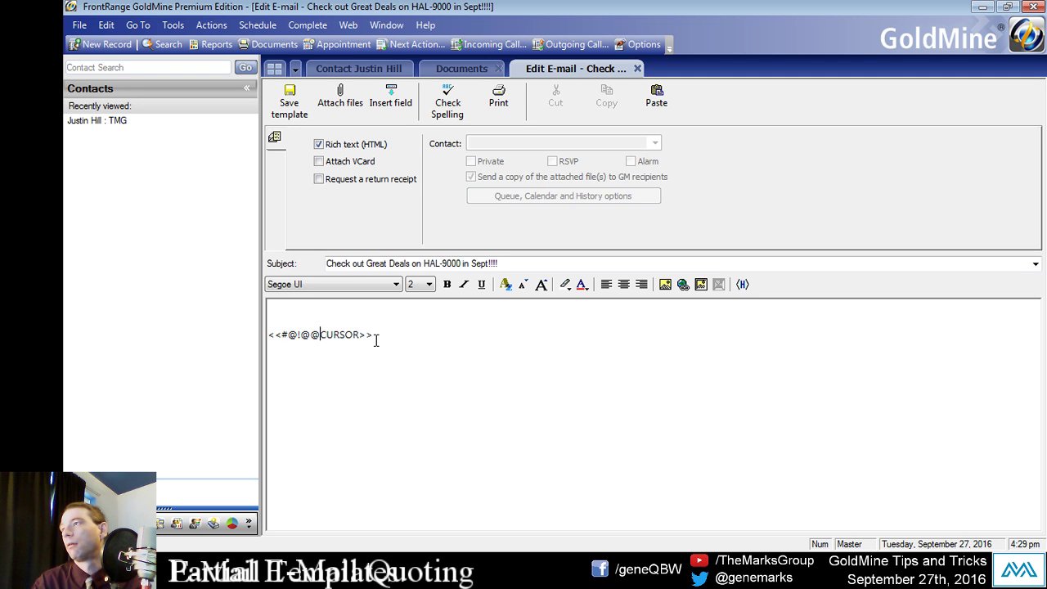
{"action": "type", "text": "@!@#"}
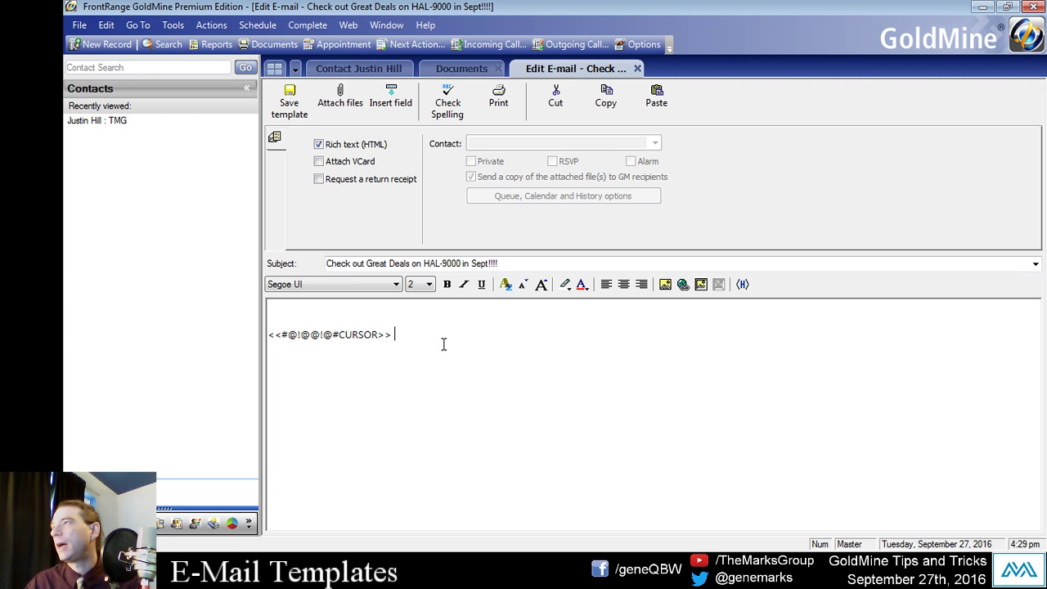
Step: Replace the garbled placeholder in the template body with "<<CURSOR>>" and add two line breaks after it
{"action": "key", "text": "BackSpace"}
{"action": "key", "text": "BackSpace"}
{"action": "key", "text": "BackSpace"}
{"action": "key", "text": "BackSpace"}
{"action": "key", "text": "BackSpace"}
{"action": "key", "text": "BackSpace"}
{"action": "key", "text": "BackSpace"}
{"action": "key", "text": "BackSpace"}
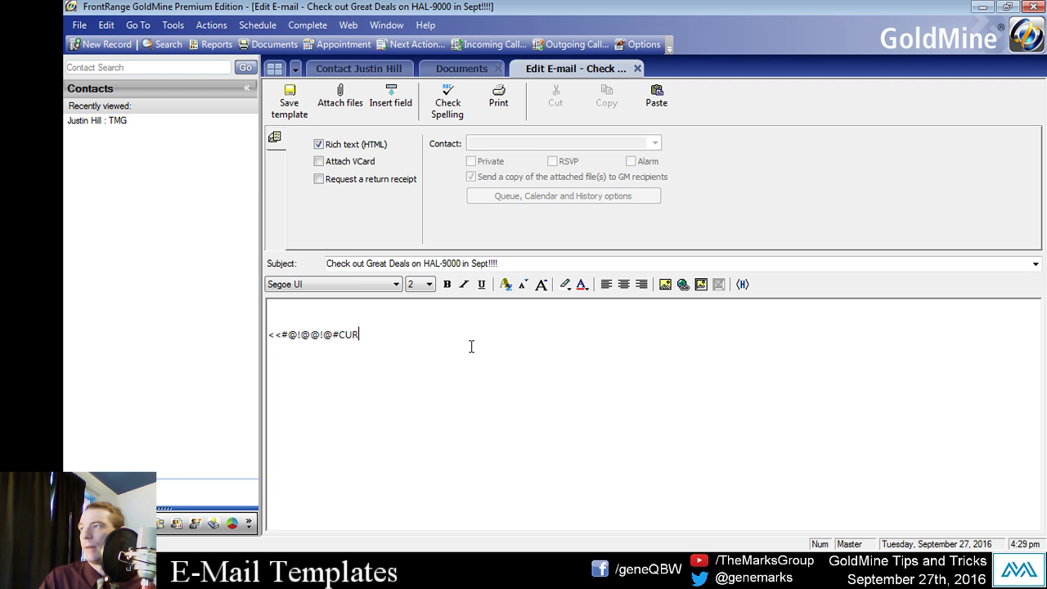
{"action": "key", "text": "BackSpace"}
{"action": "key", "text": "BackSpace"}
{"action": "key", "text": "BackSpace"}
{"action": "key", "text": "BackSpace"}
{"action": "key", "text": "BackSpace"}
{"action": "key", "text": "BackSpace"}
{"action": "key", "text": "BackSpace"}
{"action": "key", "text": "BackSpace"}
{"action": "key", "text": "BackSpace"}
{"action": "key", "text": "BackSpace"}
{"action": "key", "text": "BackSpace"}
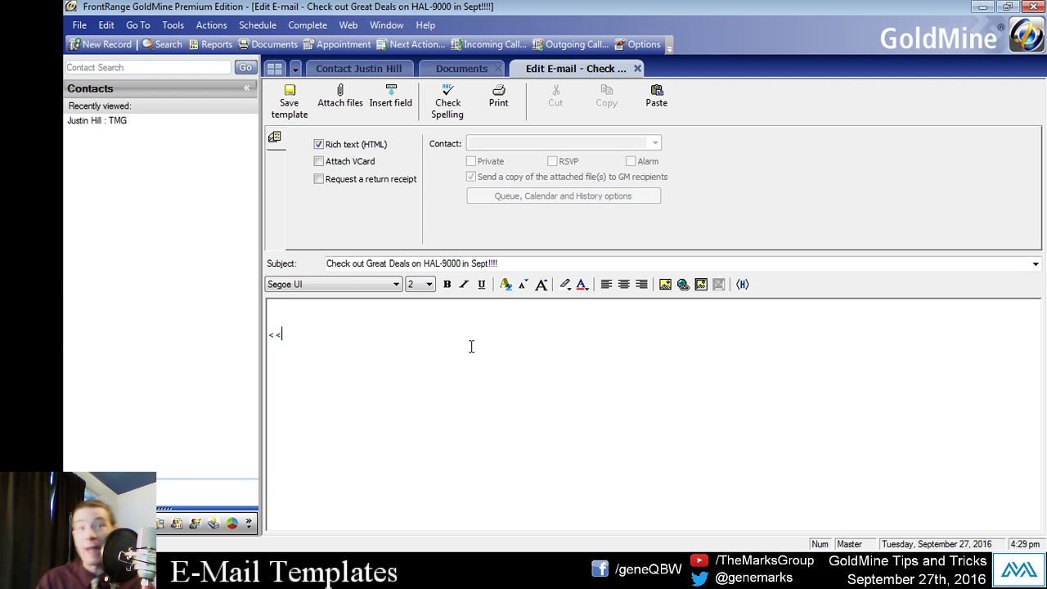
{"action": "type", "text": "<<CU"}
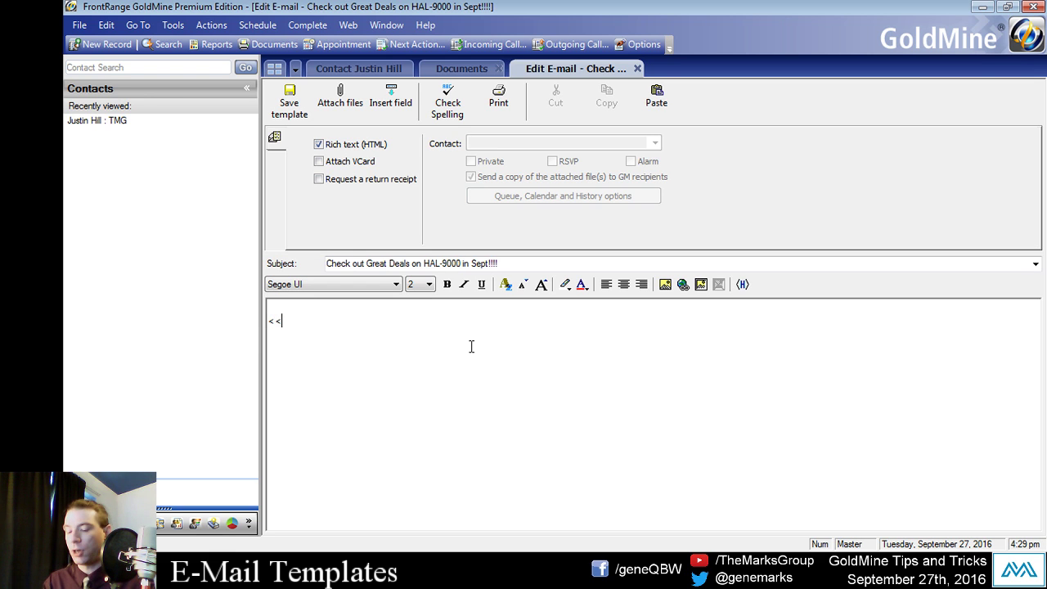
{"action": "type", "text": "RSOR>>"}
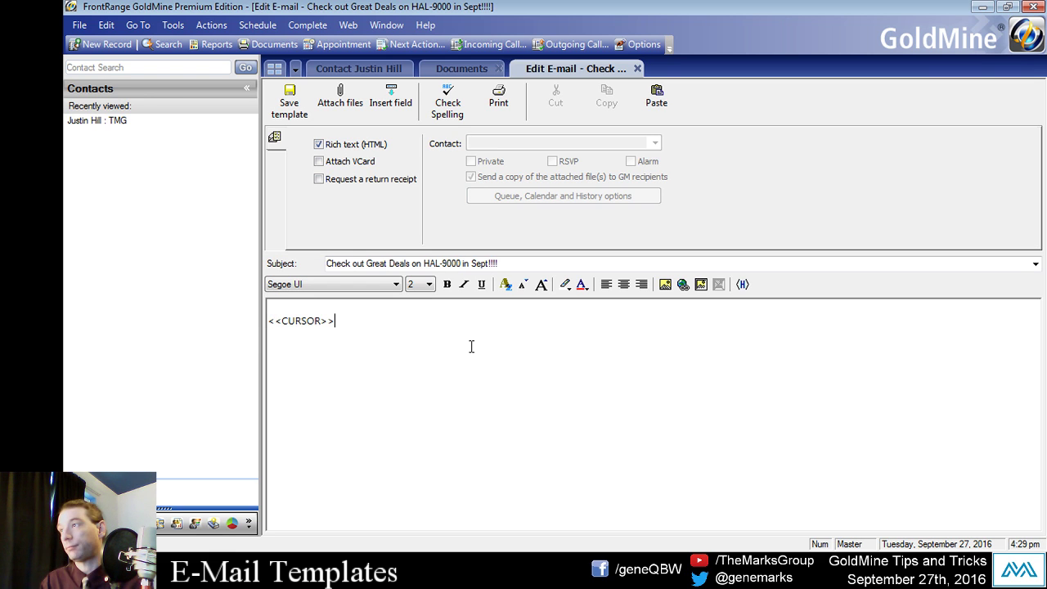
{"action": "key", "text": "Return"}
{"action": "key", "text": "Return"}
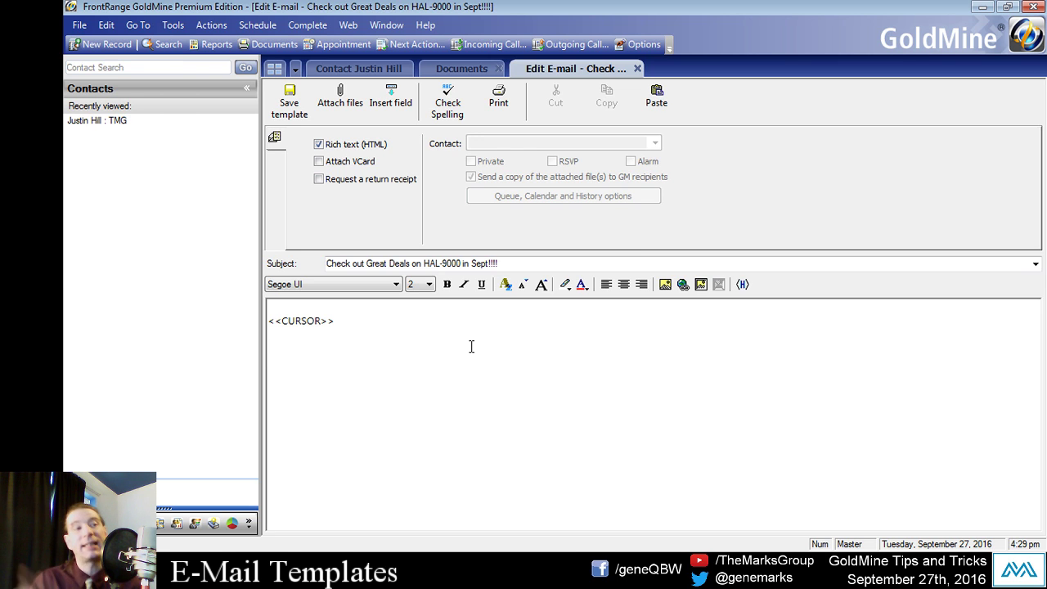
{"action": "key", "text": "Up"}
{"action": "key", "text": "Up"}
{"action": "key", "text": "Up"}
{"action": "key", "text": "Down"}
{"action": "key", "text": "Down"}
{"action": "key", "text": "Down"}
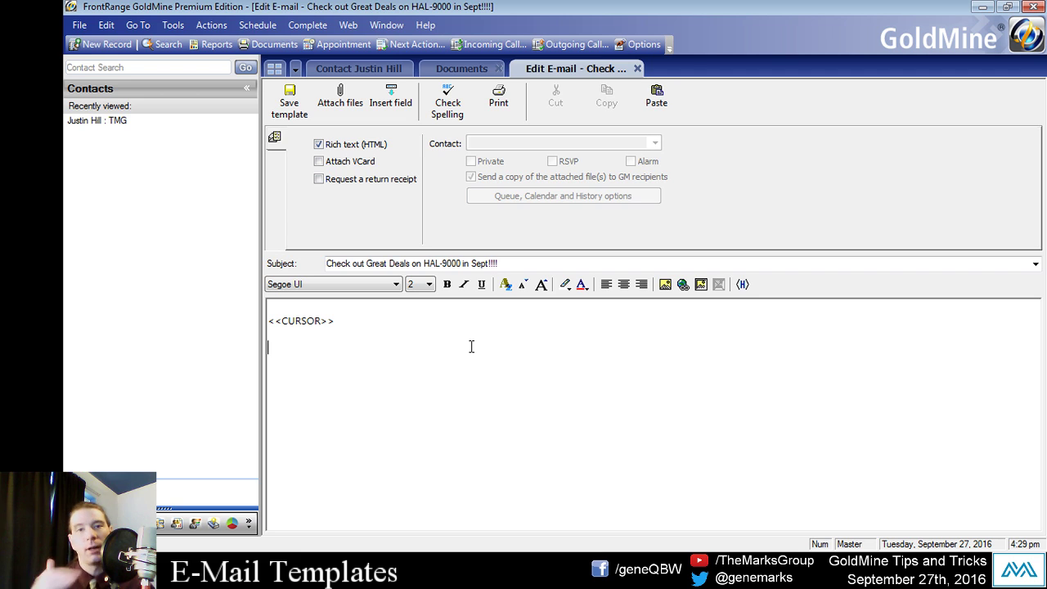
Step: Add two blank lines above the <<CURSOR>> placeholder and go to the first line of the template body
{"action": "key", "text": "Up"}
{"action": "key", "text": "Up"}
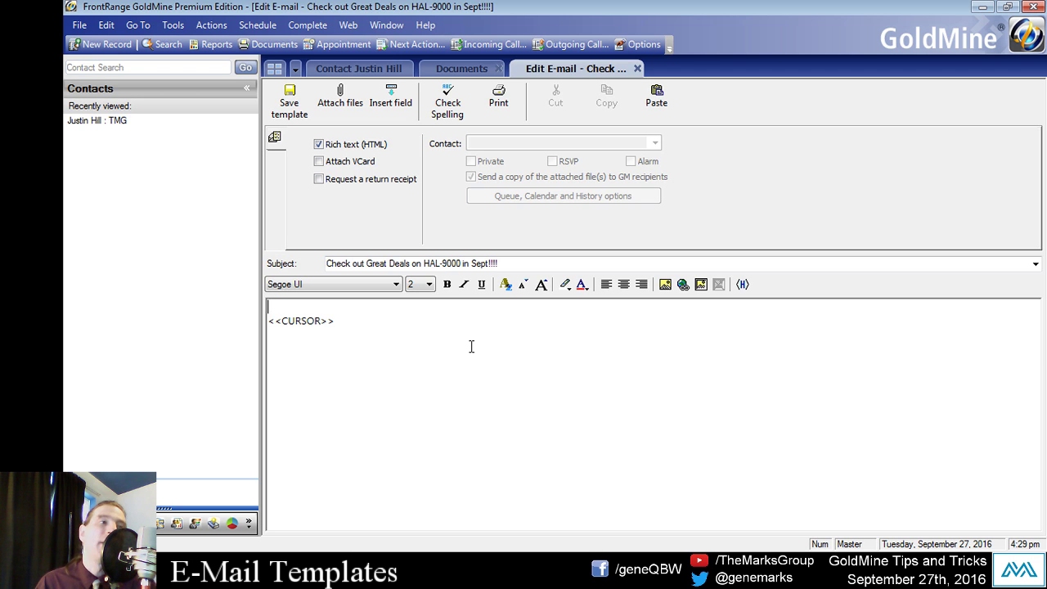
{"action": "key", "text": "Return"}
{"action": "key", "text": "Return"}
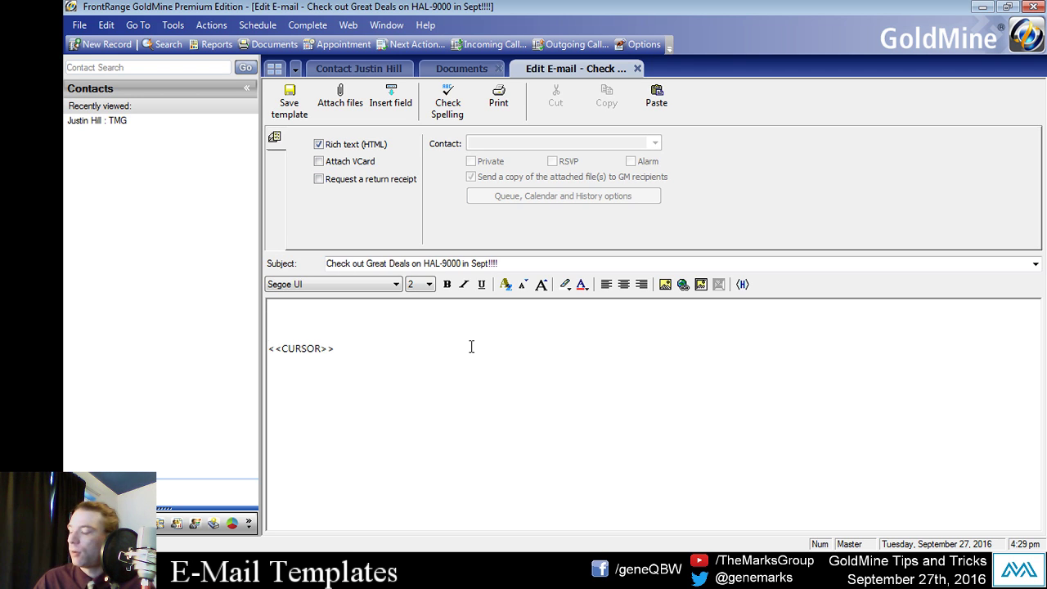
{"action": "key", "text": "Up"}
{"action": "key", "text": "Up"}
Step: Write the greeting "Dear <<&firstname>>," above the placeholder using the contact's First name merge field, and tidy the line spacing below it
{"action": "type", "text": "Dear"}
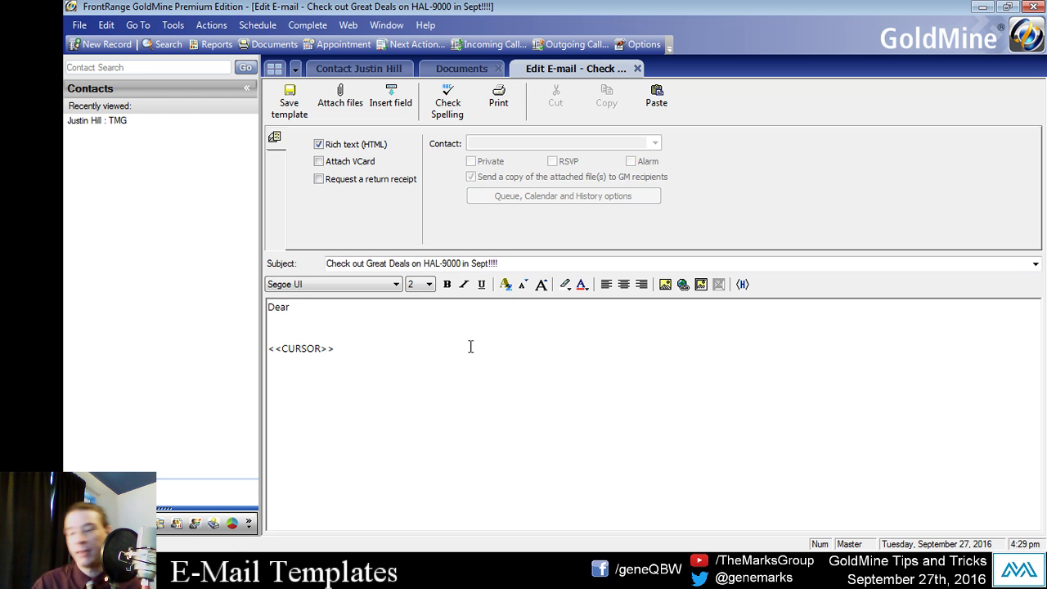
{"action": "left_click", "coordinate": [390, 96]}
{"action": "mouse_move", "coordinate": [483, 181]}
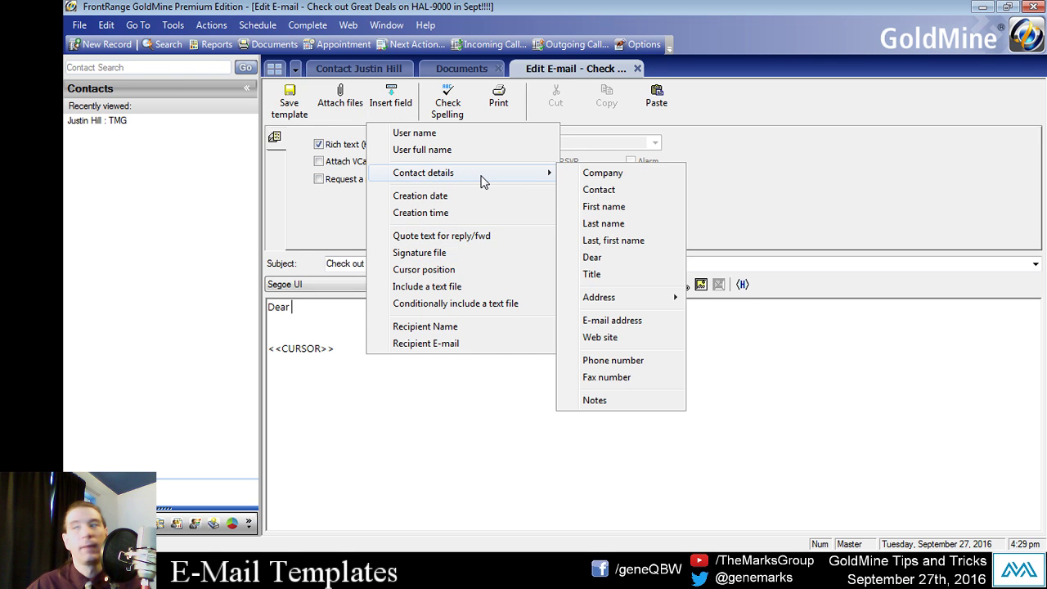
{"action": "left_click", "coordinate": [604, 207]}
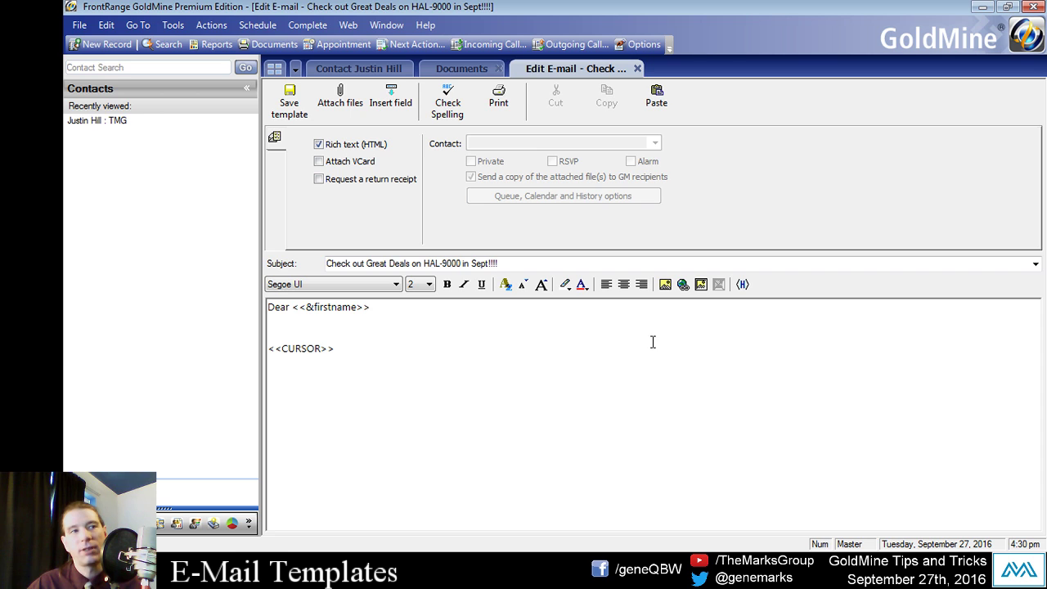
{"action": "type", "text": ","}
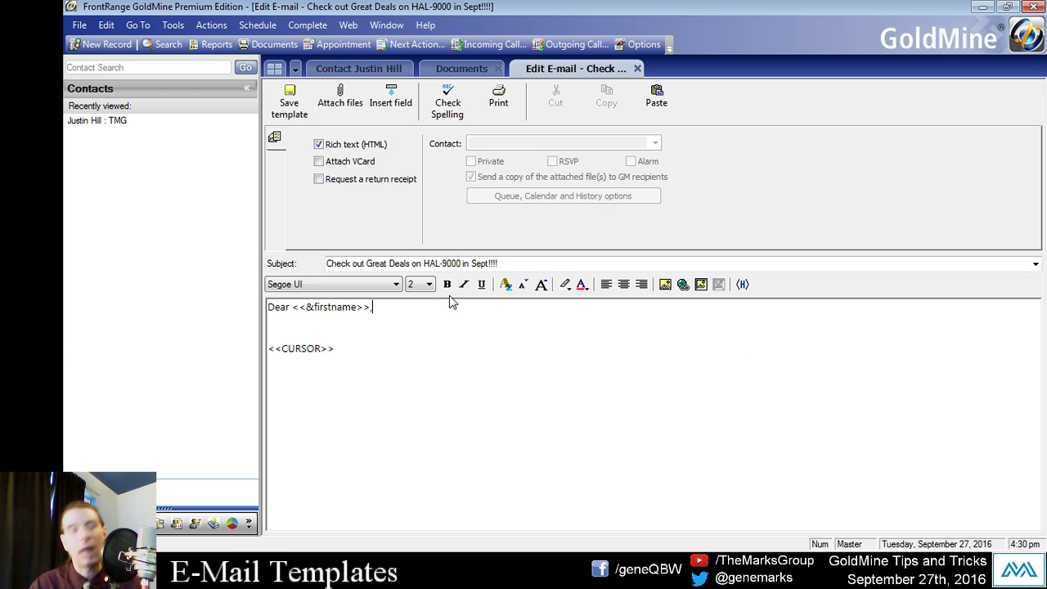
{"action": "key", "text": "Return"}
{"action": "key", "text": "BackSpace"}
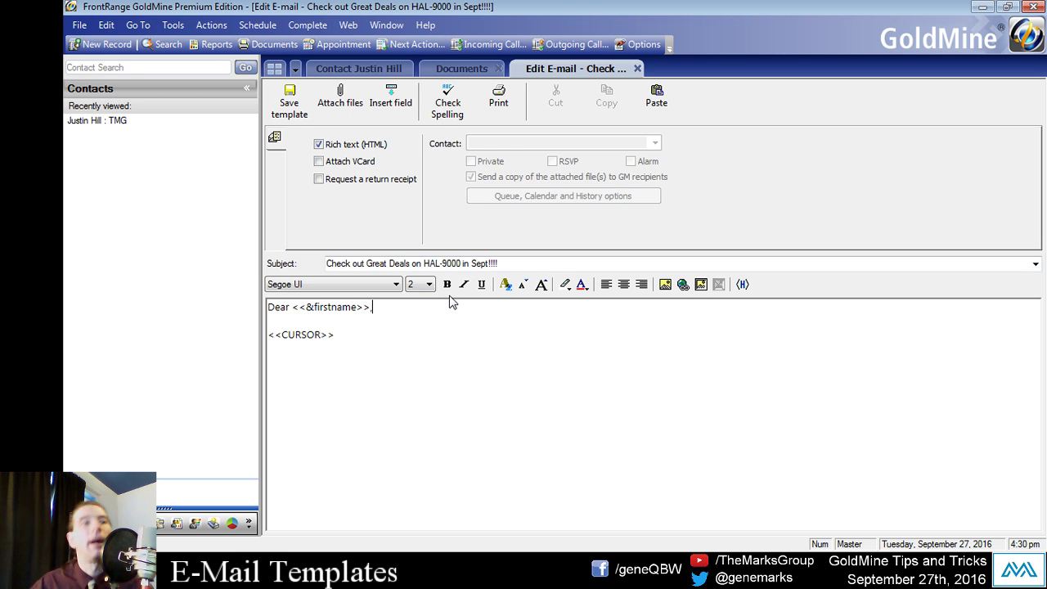
Step: Save the template and preview "Check out Great Deals on HAL-9000 in Sept!!!!" among the public e-mail templates
{"action": "left_click", "coordinate": [304, 115]}
{"action": "left_click", "coordinate": [355, 200]}
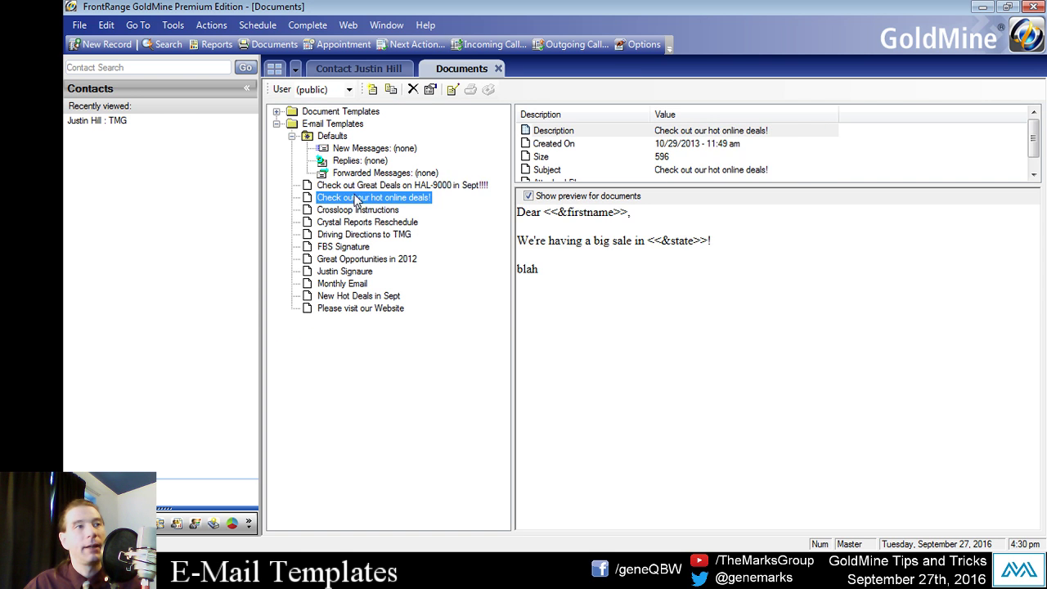
{"action": "left_click", "coordinate": [360, 186]}
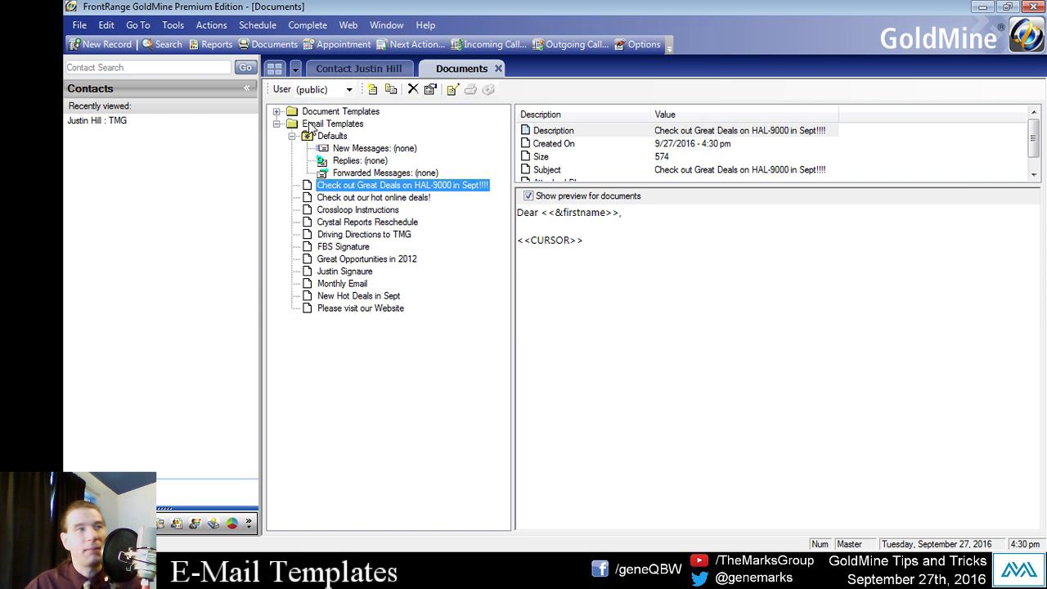
Step: Open the HAL-9000 template for editing and close it again without making changes
{"action": "right_click", "coordinate": [373, 185]}
{"action": "left_click", "coordinate": [447, 409]}
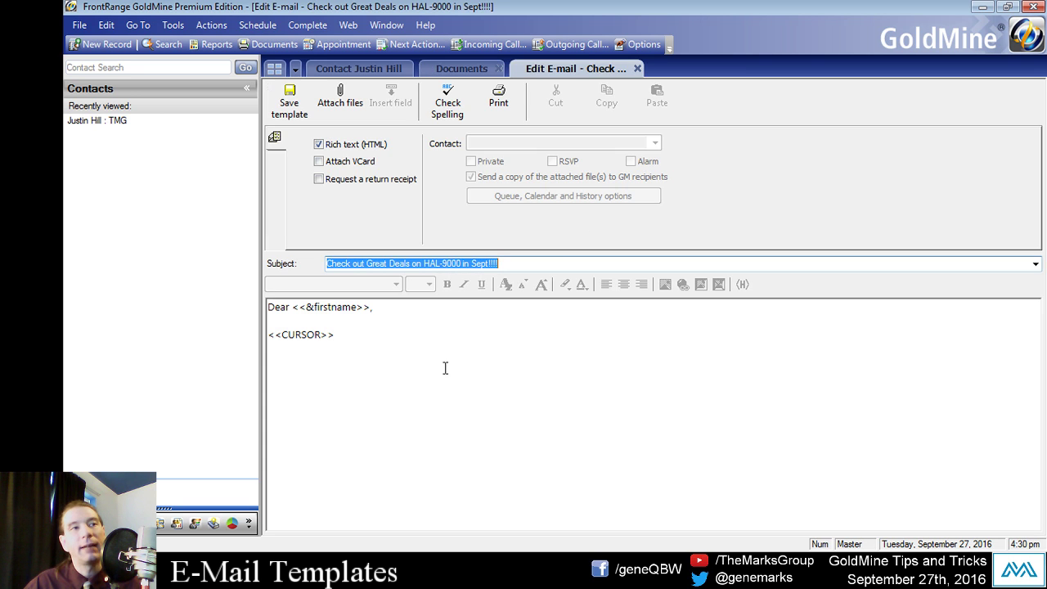
{"action": "left_click", "coordinate": [449, 360]}
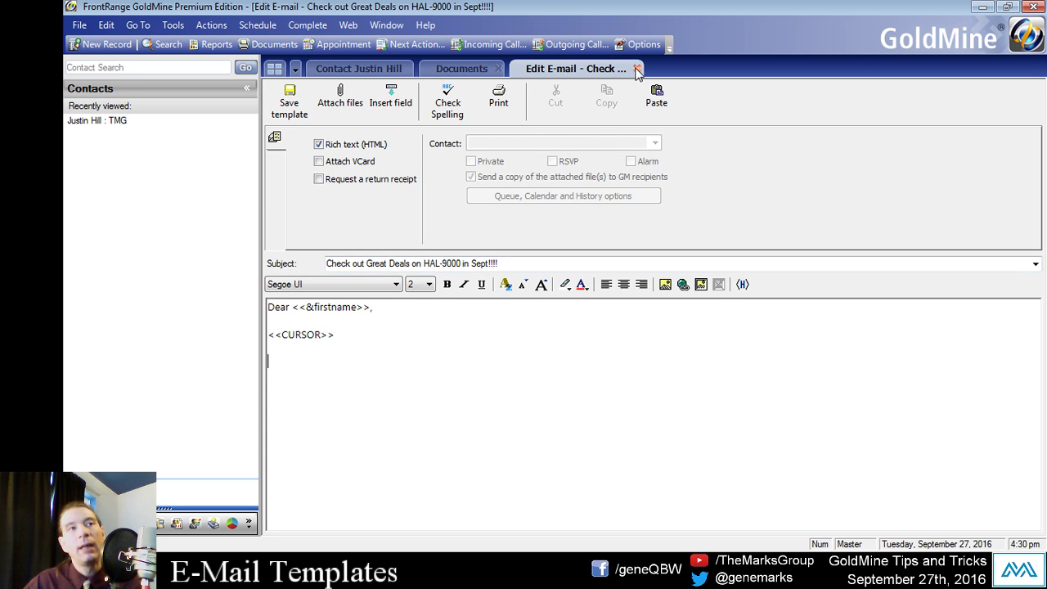
{"action": "left_click", "coordinate": [637, 69]}
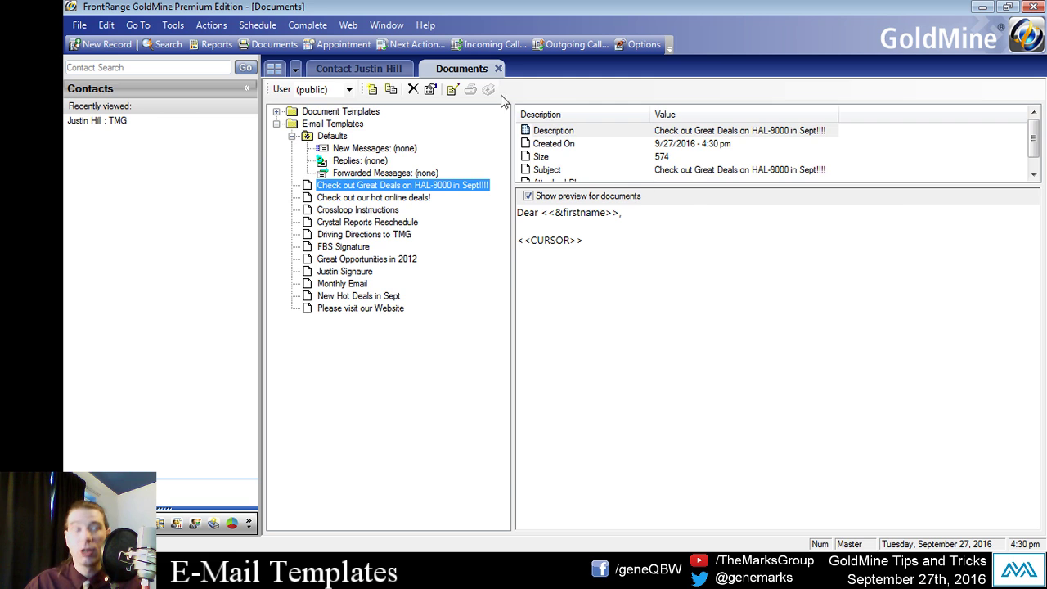
Step: Start a new e-mail from the contact record and apply the public template "Check out Great Deals on HAL-9000 in Sept!!!!"
{"action": "left_click", "coordinate": [358, 68]}
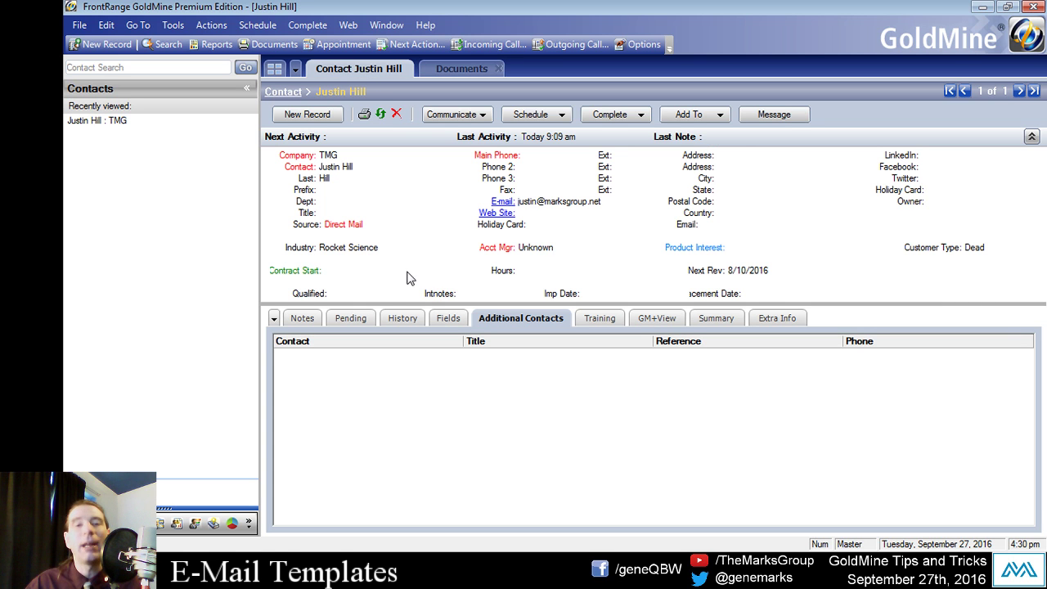
{"action": "left_click", "coordinate": [503, 203]}
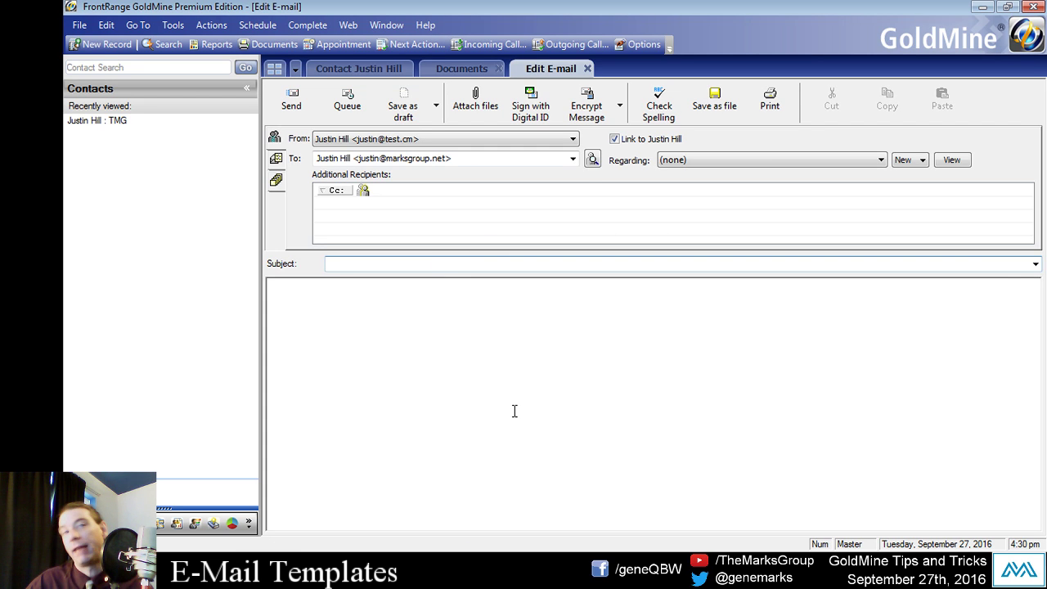
{"action": "left_click", "coordinate": [1034, 264]}
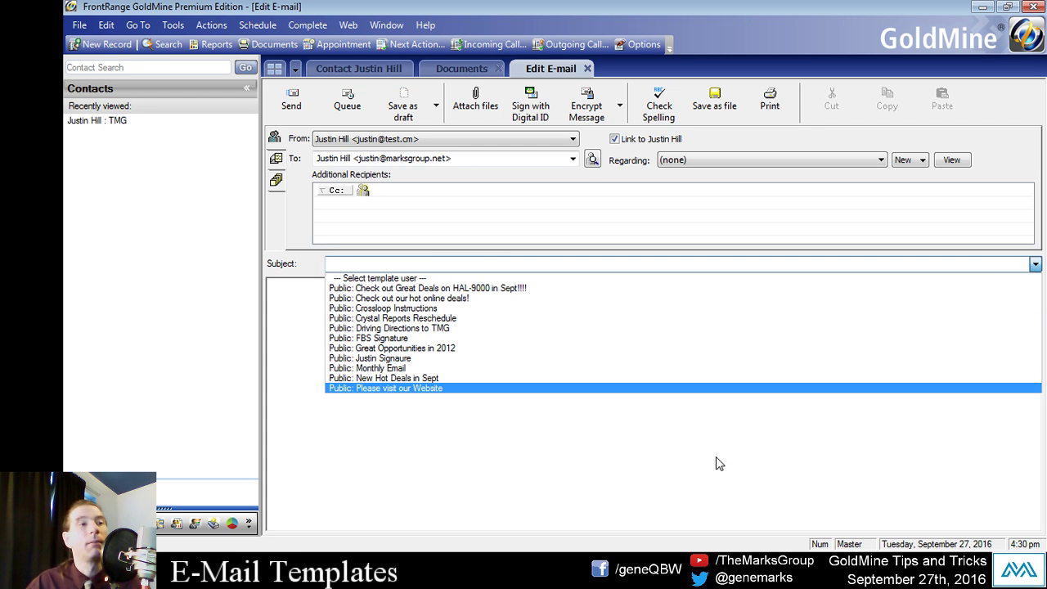
{"action": "left_click", "coordinate": [526, 288]}
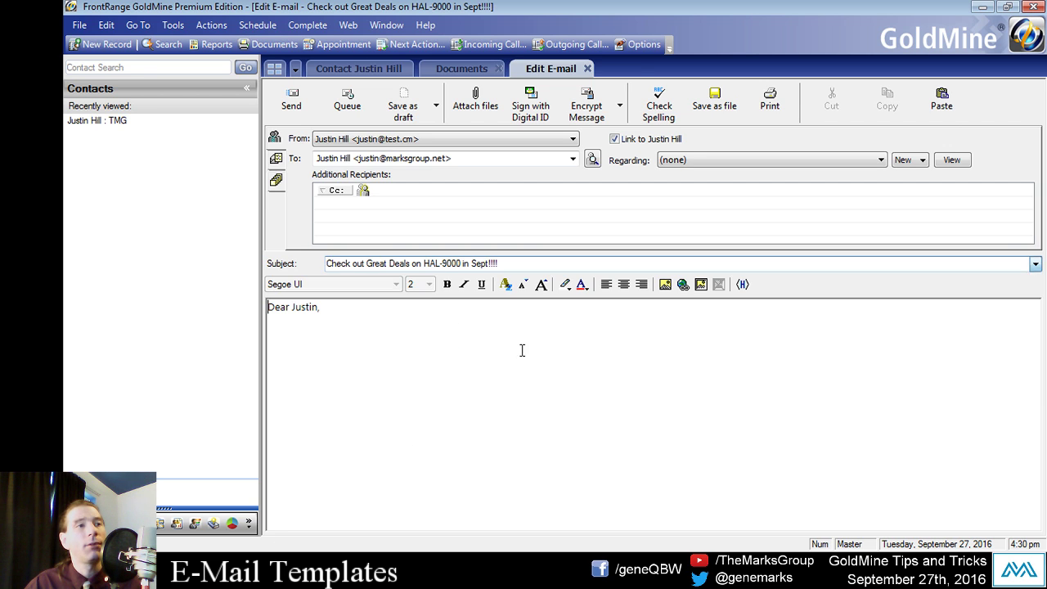
Step: Inspect the merged first name and the body area of the test e-mail, and close the e-mail without keeping it
{"action": "double_click", "coordinate": [305, 307]}
{"action": "left_click", "coordinate": [301, 323]}
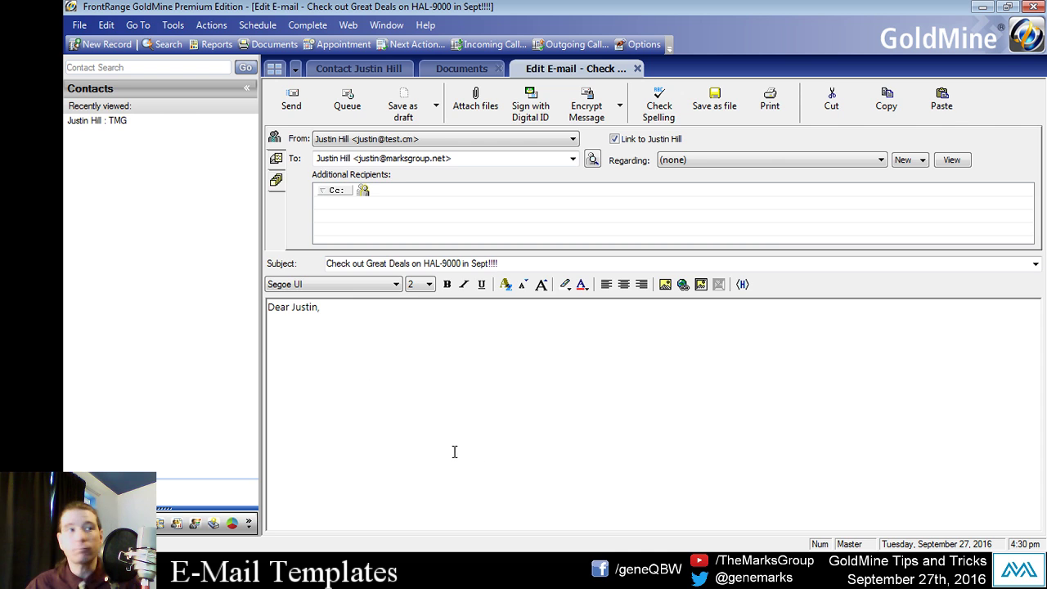
{"action": "left_click", "coordinate": [605, 345]}
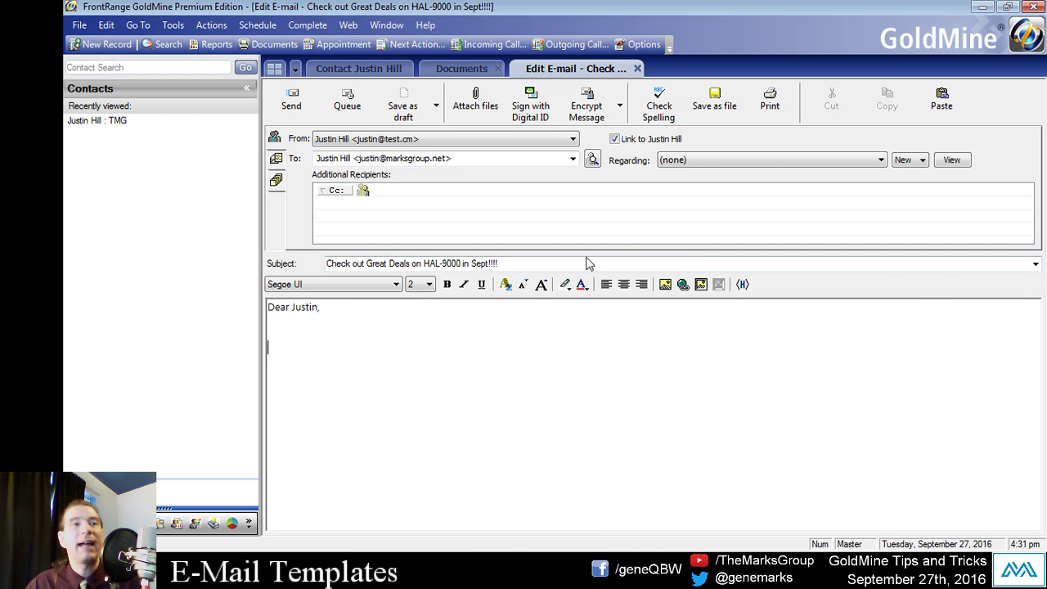
{"action": "left_click", "coordinate": [469, 327]}
{"action": "right_click", "coordinate": [470, 328]}
{"action": "left_click", "coordinate": [407, 332]}
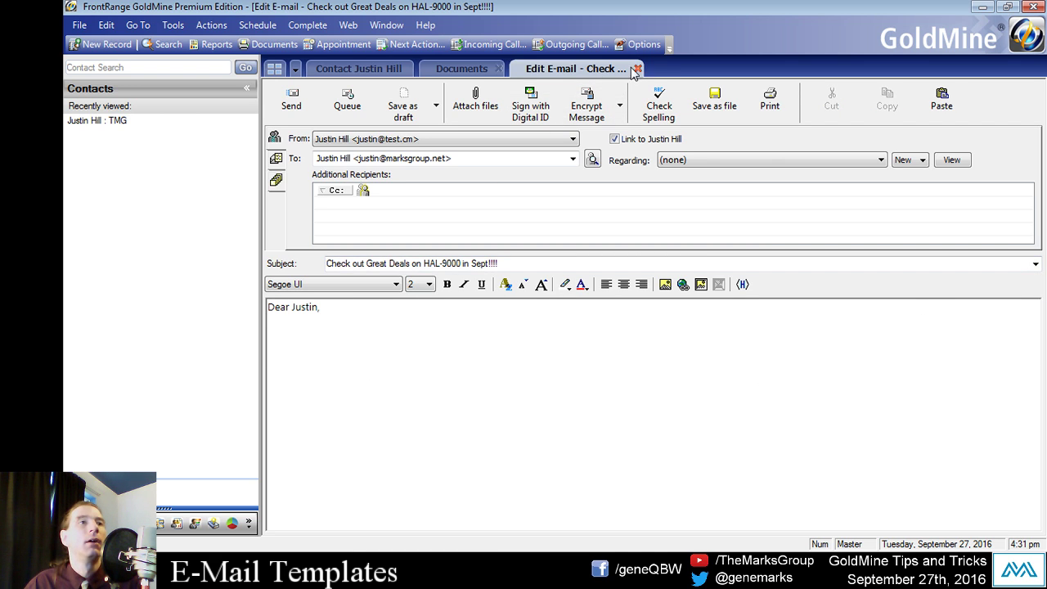
{"action": "left_click", "coordinate": [637, 68]}
{"action": "left_click", "coordinate": [566, 339]}
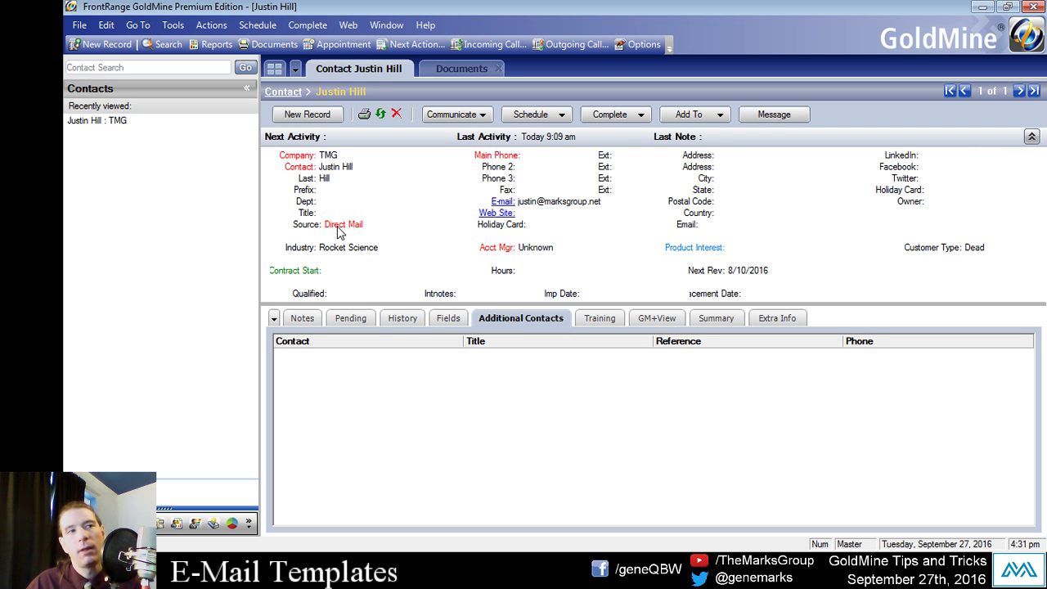
Step: Examine the Source and Industry fields on the contact record
{"action": "double_click", "coordinate": [368, 226]}
{"action": "left_click", "coordinate": [582, 400]}
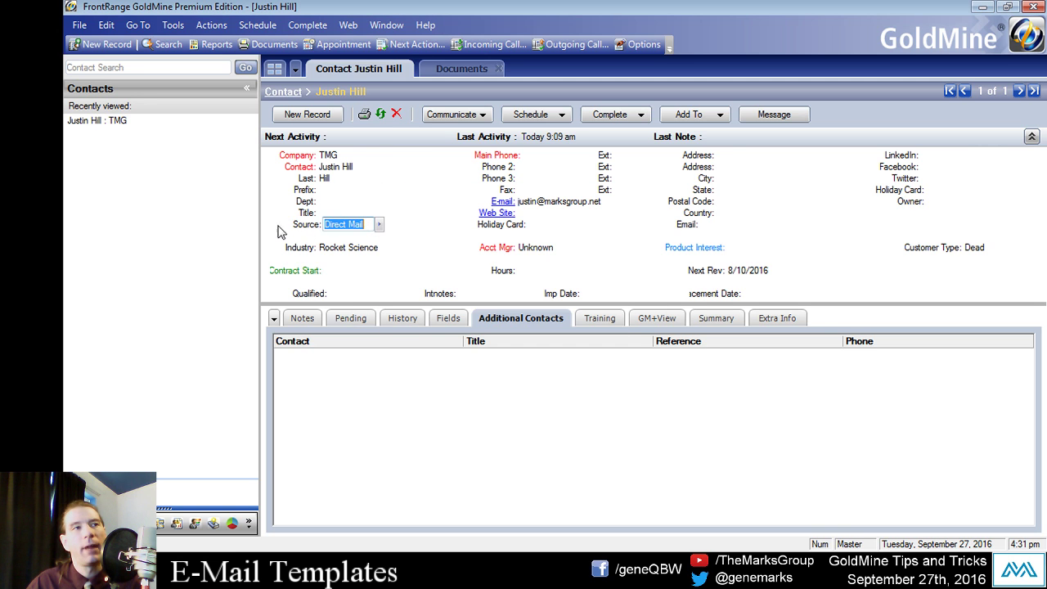
{"action": "left_click", "coordinate": [293, 252]}
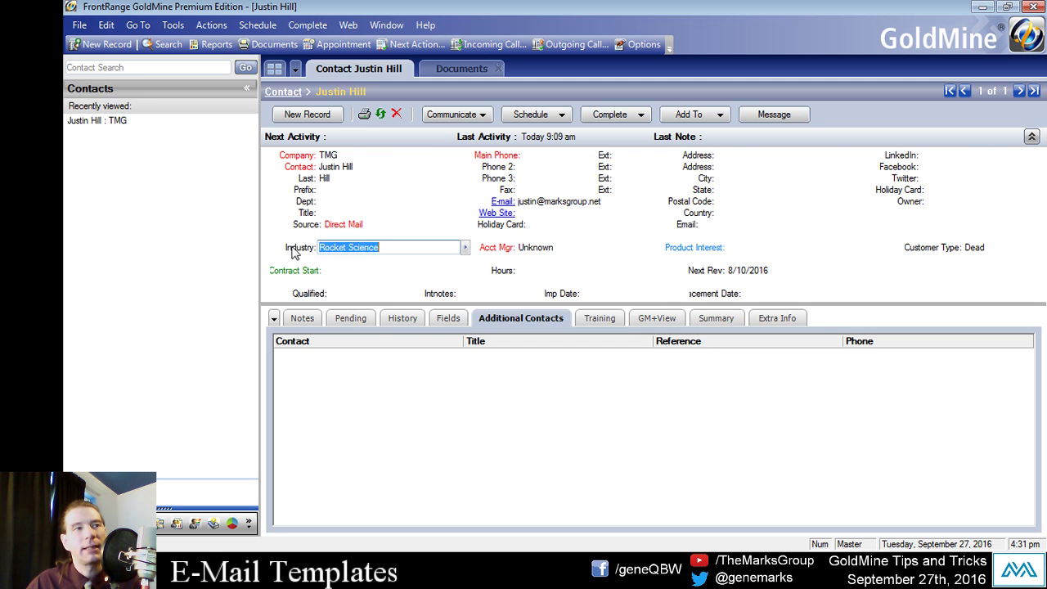
Step: Reopen the HAL-9000 e-mail template for editing and place the insertion point below the <<CURSOR>> placeholder
{"action": "left_click", "coordinate": [458, 70]}
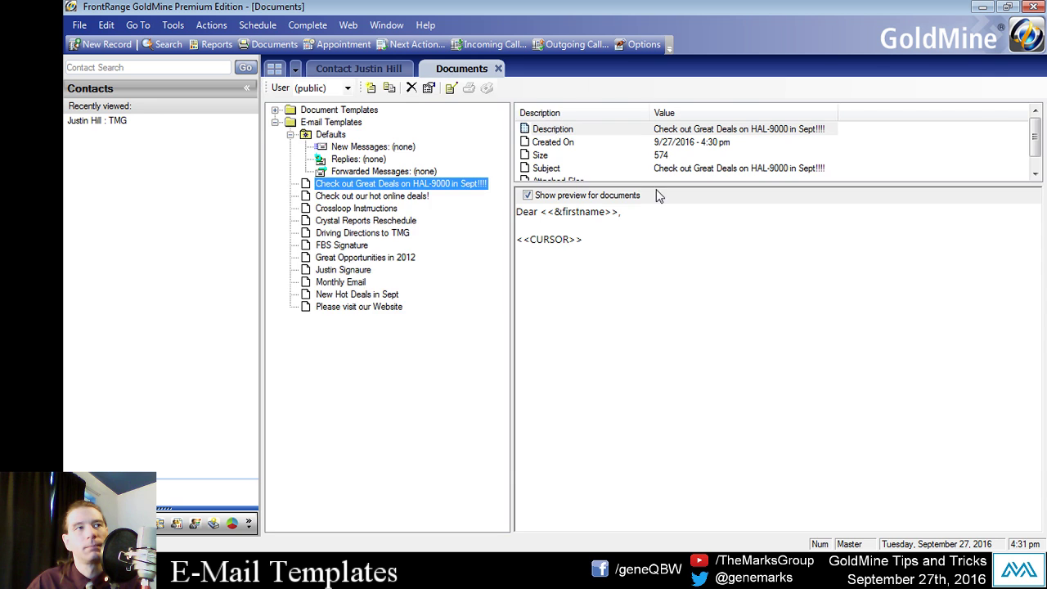
{"action": "right_click", "coordinate": [391, 185]}
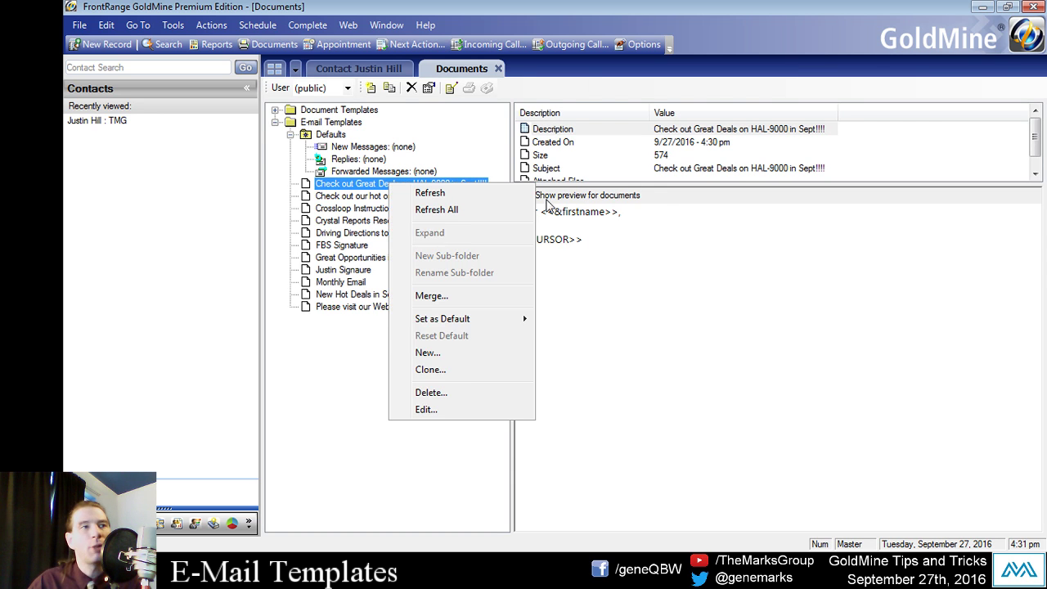
{"action": "left_click", "coordinate": [457, 410]}
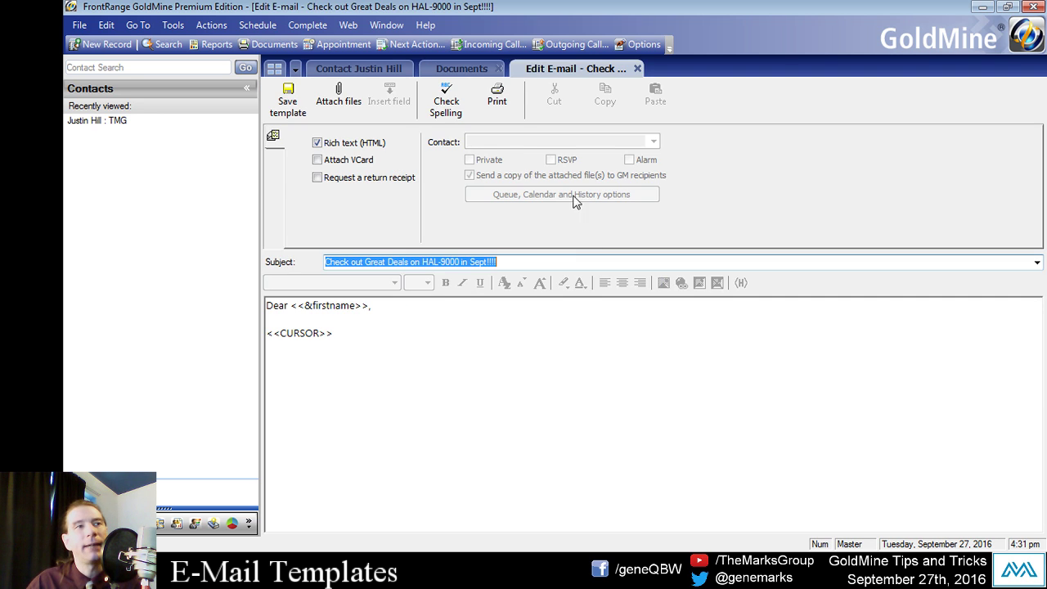
{"action": "left_click", "coordinate": [382, 332]}
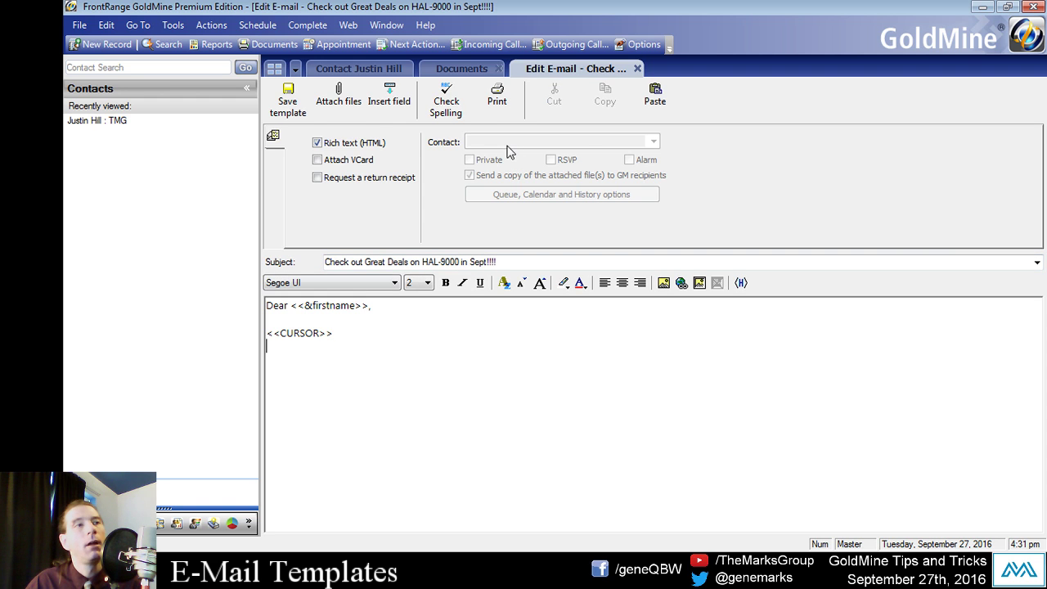
Step: Examine the merge fields the template offers for insertion, including the contact details and address fields, without inserting any
{"action": "left_click", "coordinate": [391, 96]}
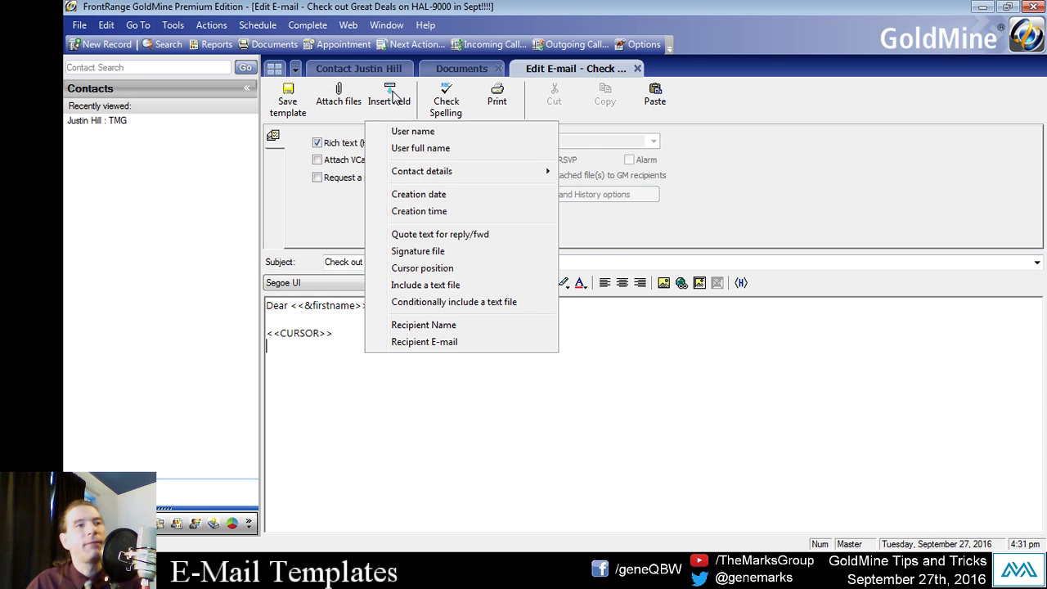
{"action": "mouse_move", "coordinate": [449, 174]}
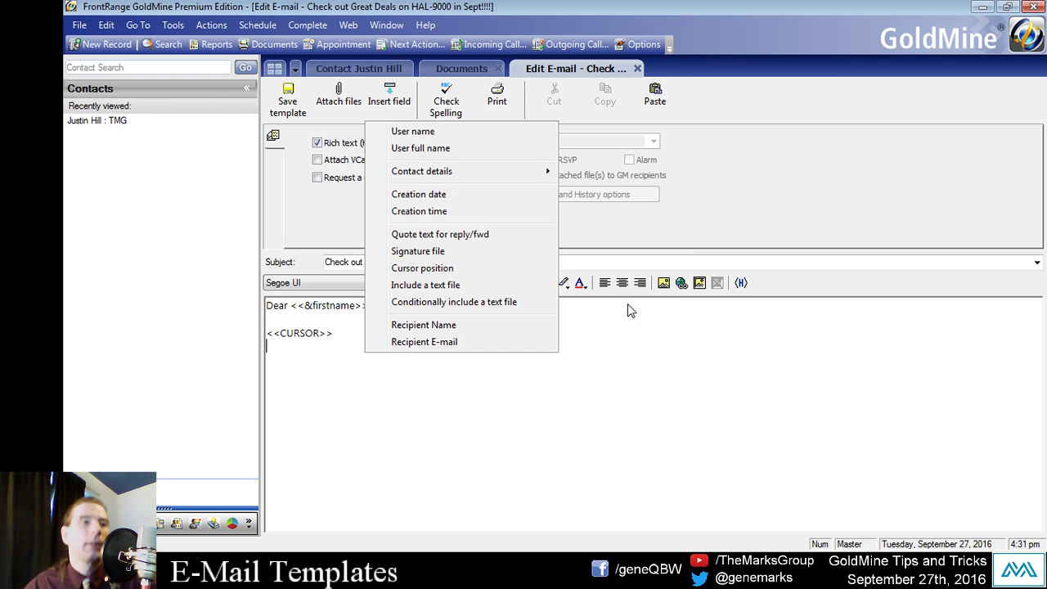
{"action": "mouse_move", "coordinate": [488, 171]}
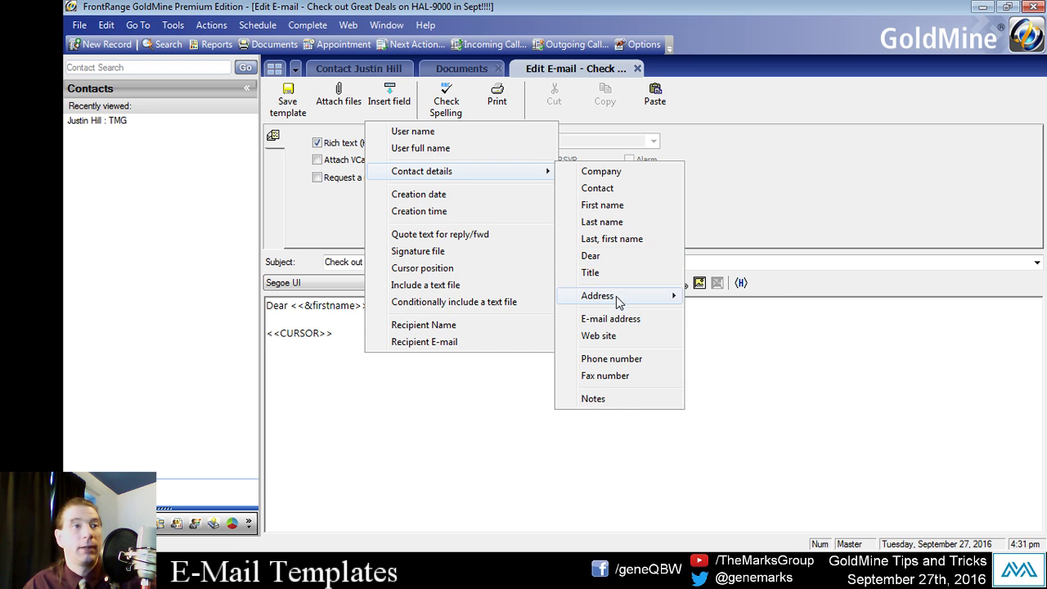
{"action": "mouse_move", "coordinate": [616, 296]}
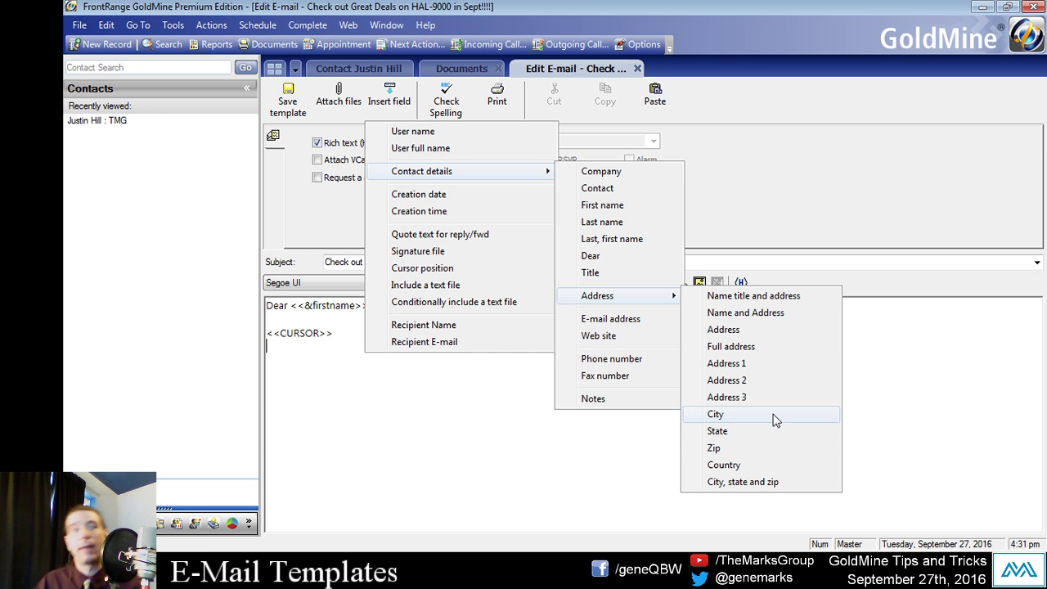
{"action": "left_click", "coordinate": [818, 176]}
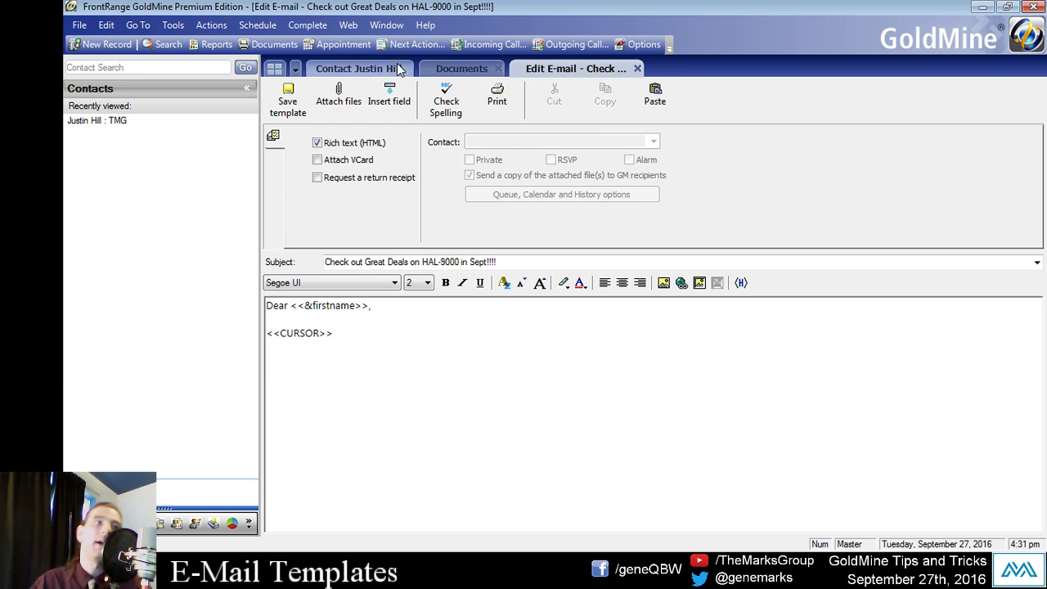
Step: Examine the contact record's fields, enlarging the upper field area and showing the record's additional custom fields
{"action": "left_click", "coordinate": [359, 68]}
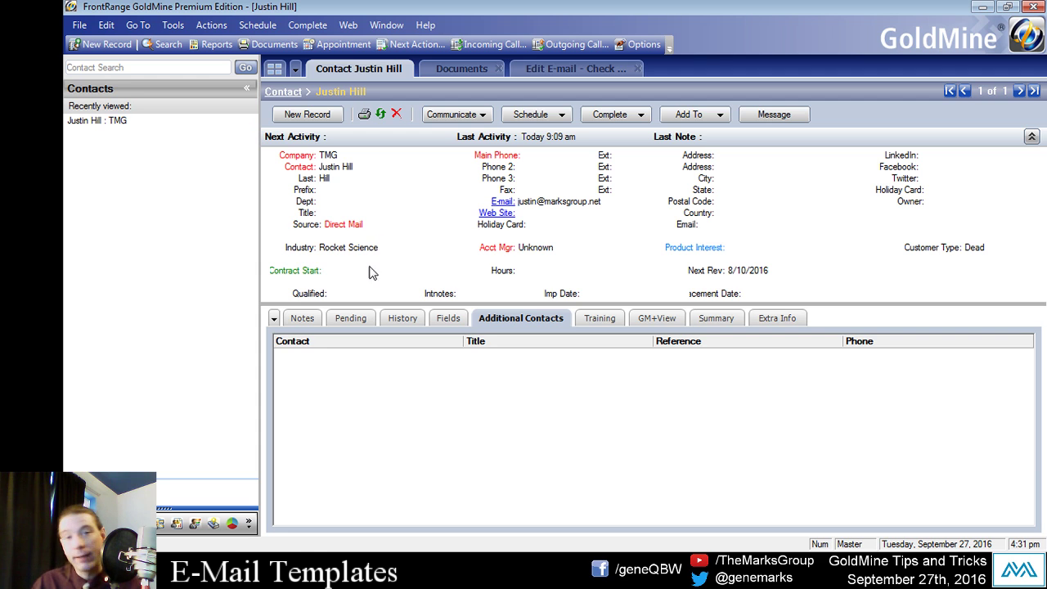
{"action": "mouse_move", "coordinate": [555, 303]}
{"action": "left_mouse_down"}
{"action": "mouse_move", "coordinate": [542, 184]}
{"action": "mouse_move", "coordinate": [584, 408]}
{"action": "mouse_move", "coordinate": [568, 319]}
{"action": "mouse_move", "coordinate": [550, 291]}
{"action": "mouse_move", "coordinate": [546, 319]}
{"action": "left_mouse_up"}
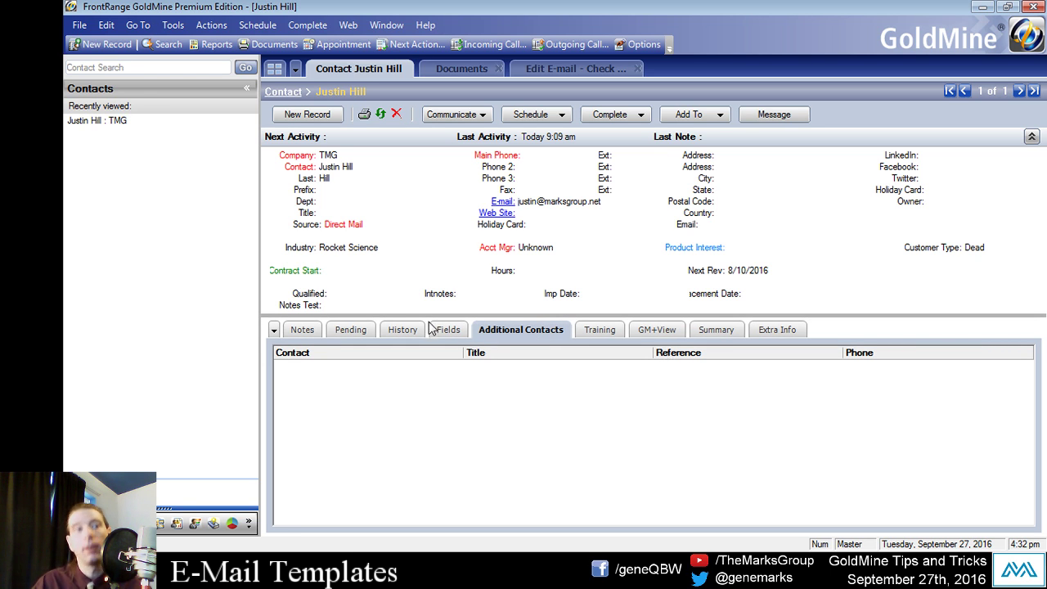
{"action": "left_click", "coordinate": [457, 334]}
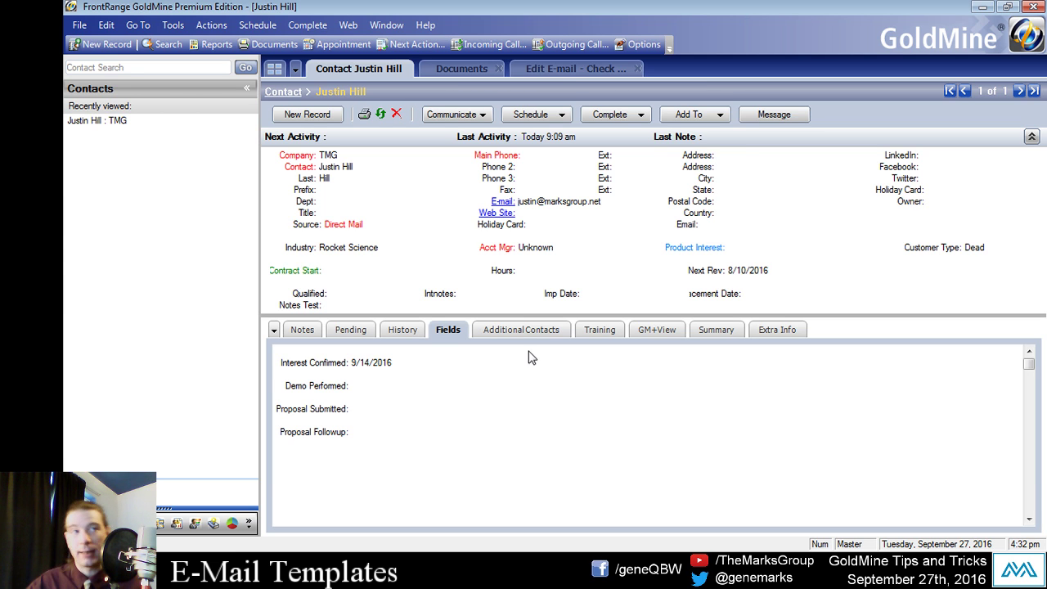
Step: In the HAL-9000 template, replace the <<CURSOR>> placeholder with the line "Thanks for checking us out via <<contact1->source>>"
{"action": "left_click", "coordinate": [575, 68]}
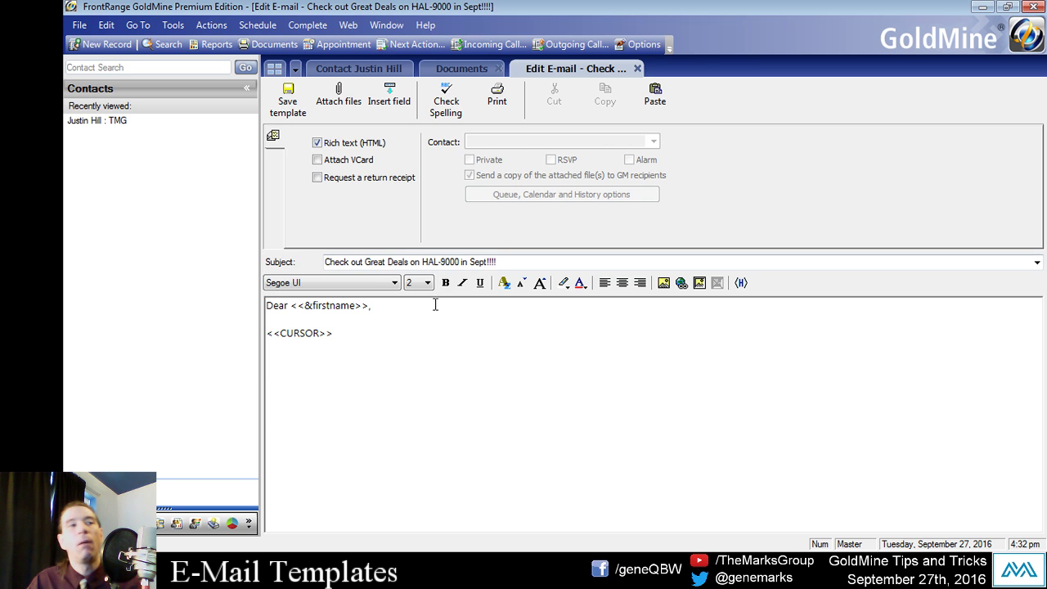
{"action": "double_click", "coordinate": [332, 333]}
{"action": "key", "text": "Delete"}
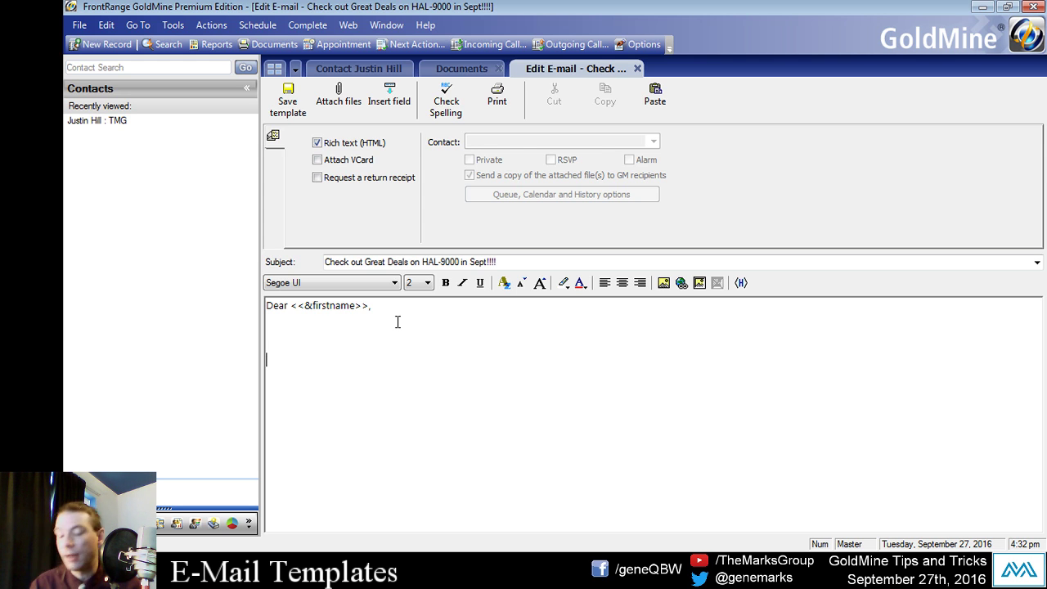
{"action": "left_click", "coordinate": [360, 68]}
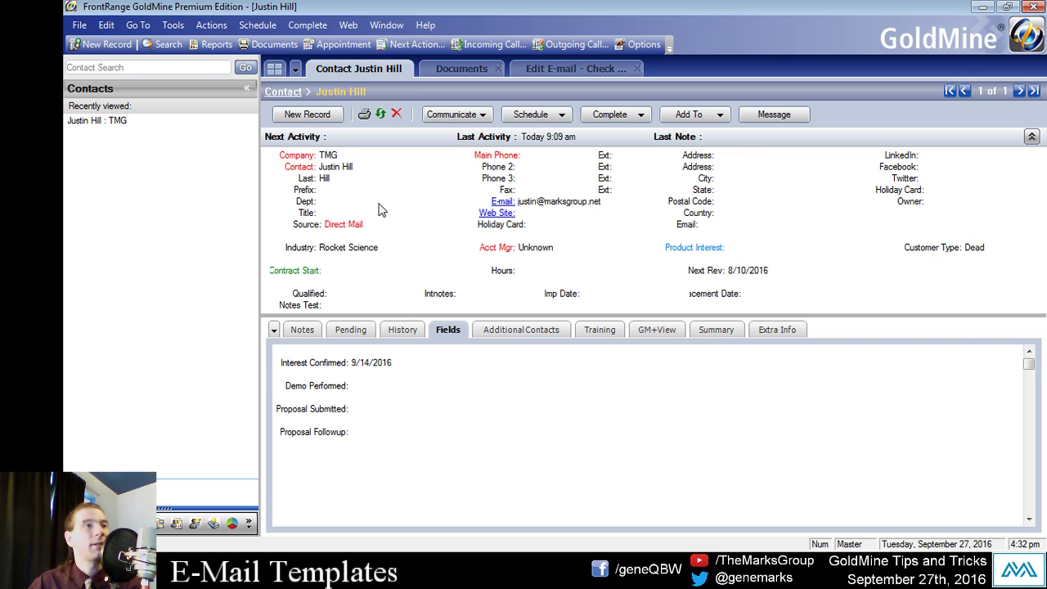
{"action": "left_click", "coordinate": [565, 70]}
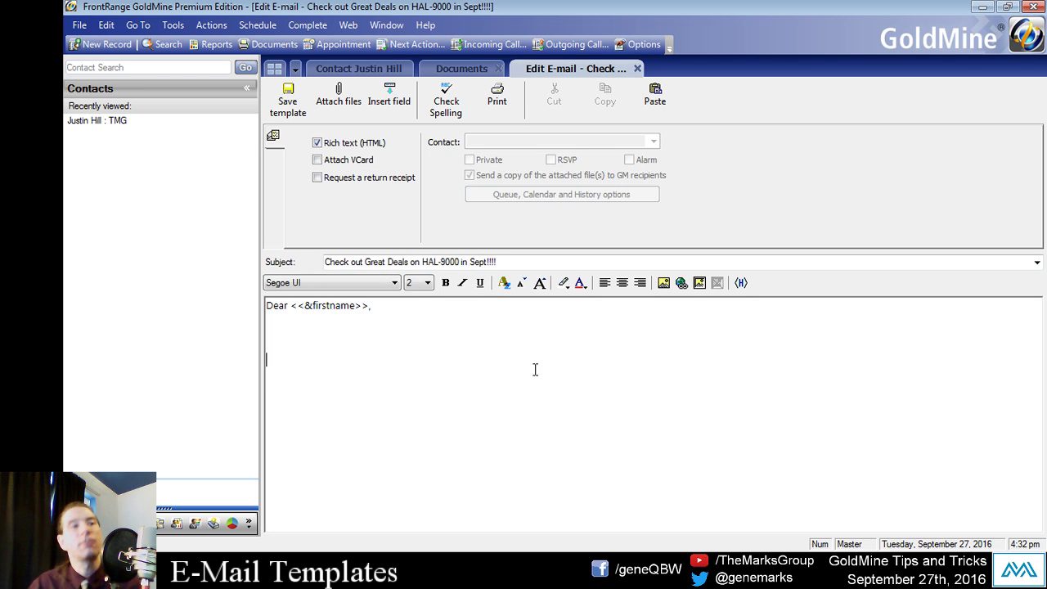
{"action": "type", "text": "Thanks f"}
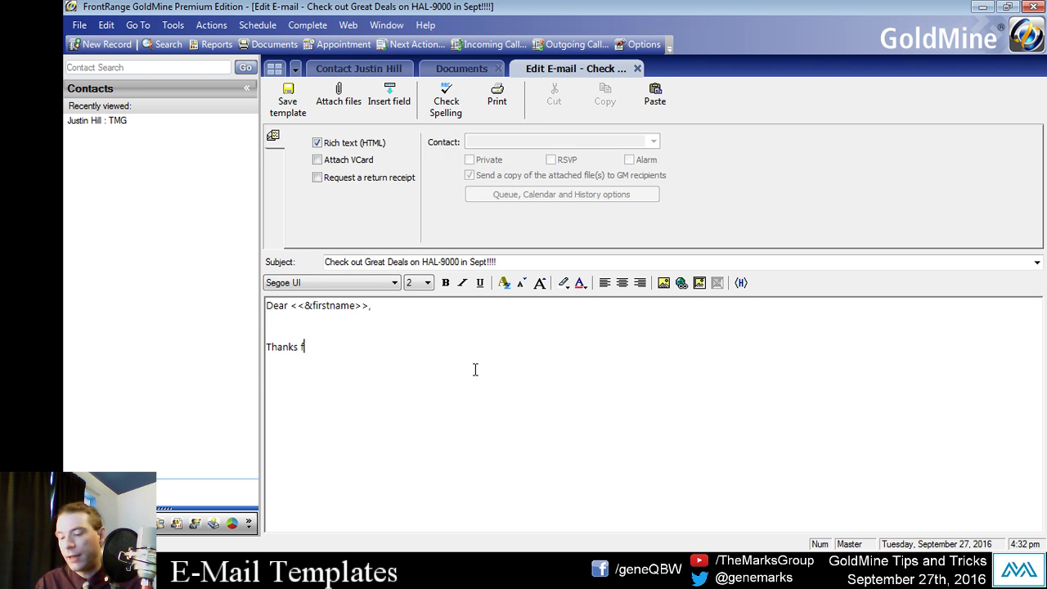
{"action": "type", "text": "or checking u"}
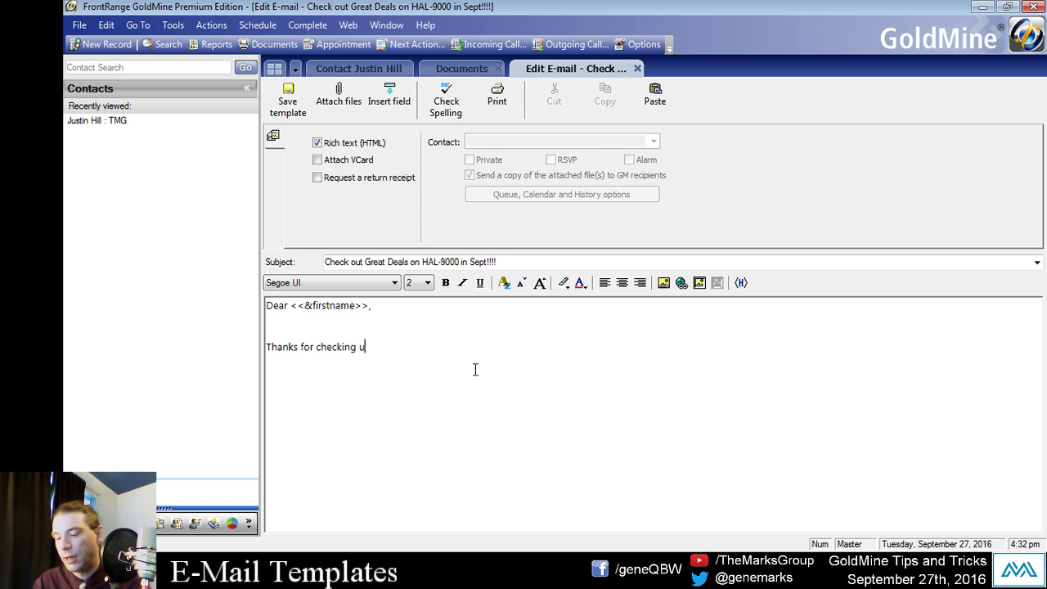
{"action": "type", "text": "s out via <<"}
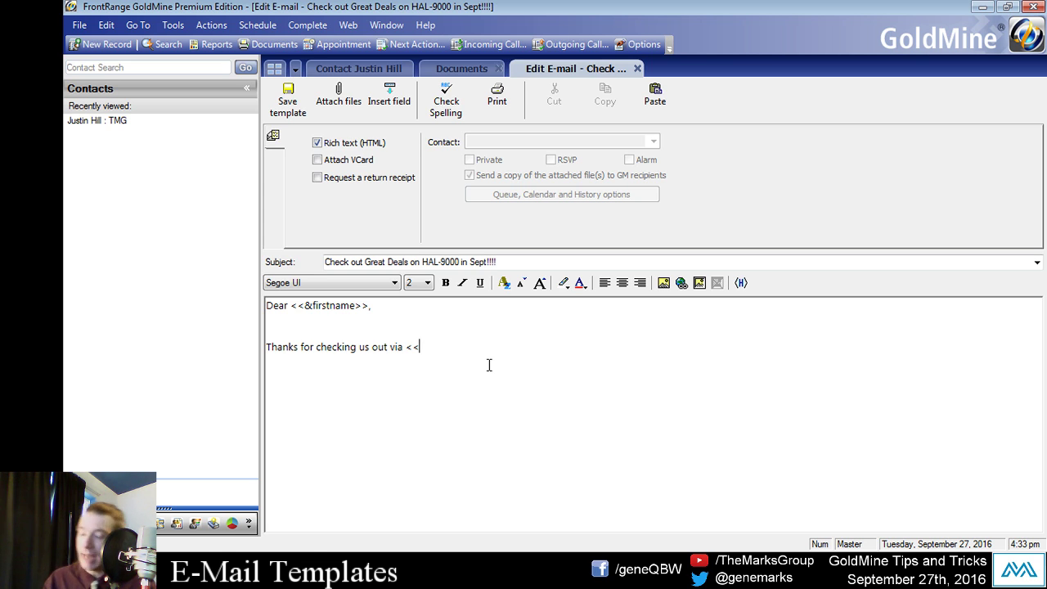
{"action": "type", "text": "con"}
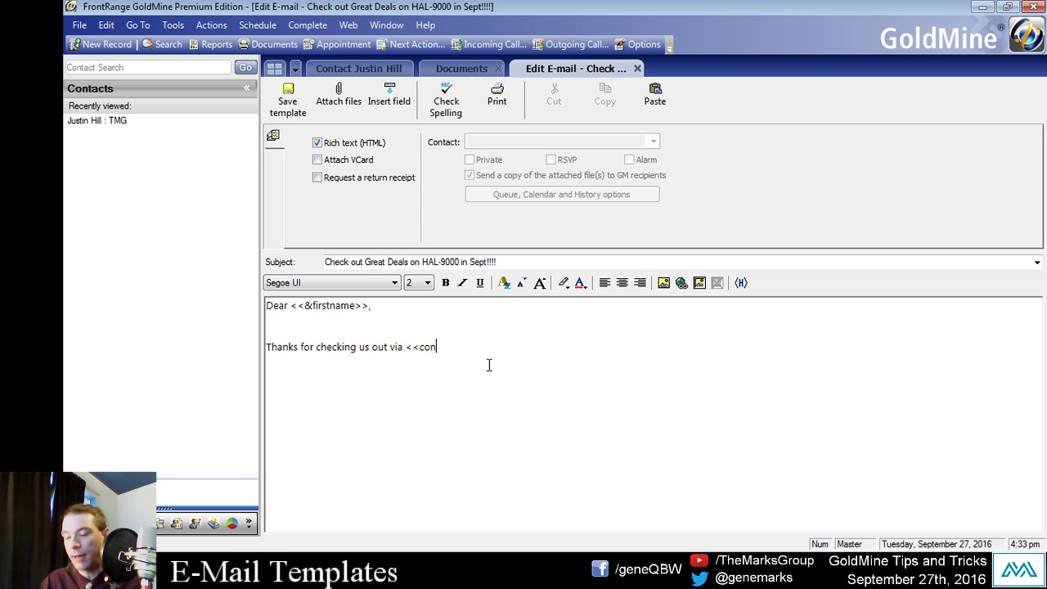
{"action": "type", "text": "tact1->source>>"}
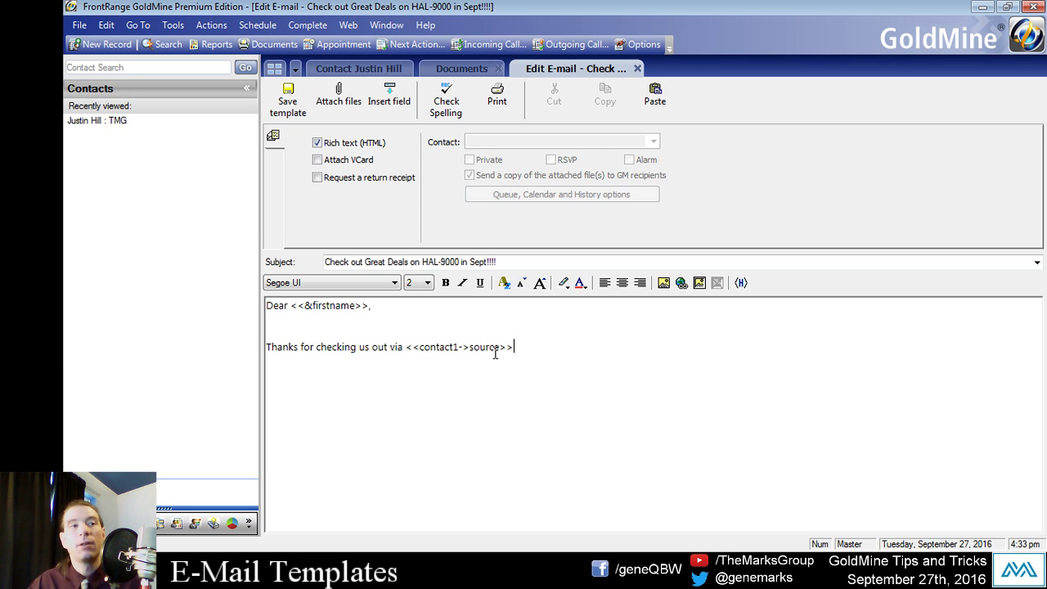
Step: Examine the parts of the <<contact1->source>> merge code: the table name, the arrow and the field name
{"action": "left_click_drag", "start_coordinate": [419, 346], "coordinate": [469, 346]}
{"action": "left_click", "coordinate": [465, 346]}
{"action": "left_click", "coordinate": [464, 348]}
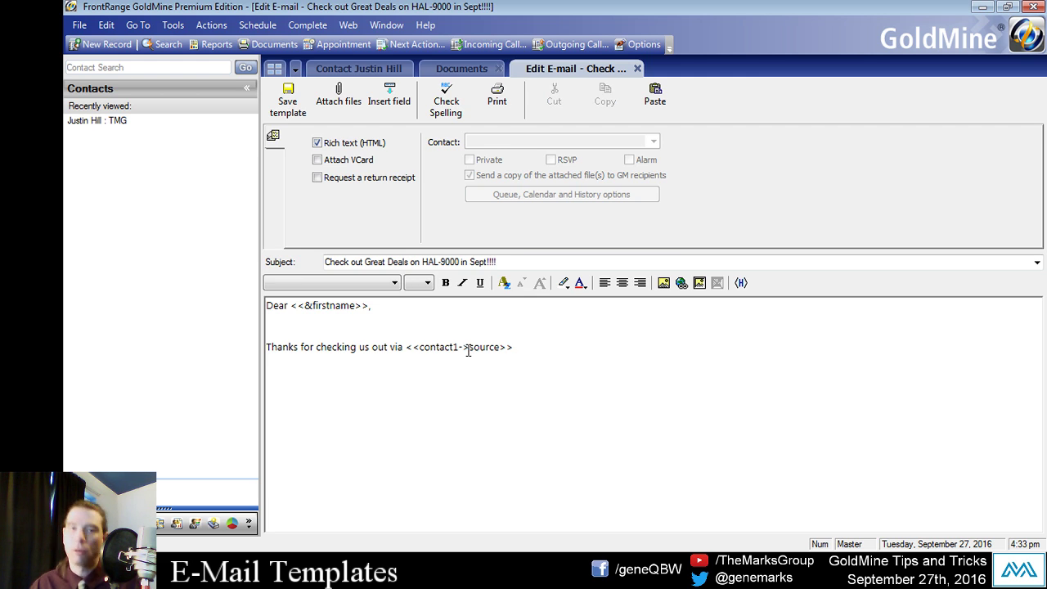
{"action": "mouse_move", "coordinate": [460, 348]}
{"action": "left_mouse_down"}
{"action": "mouse_move", "coordinate": [447, 348]}
{"action": "mouse_move", "coordinate": [460, 350]}
{"action": "left_mouse_up"}
{"action": "left_click", "coordinate": [468, 349]}
{"action": "left_click", "coordinate": [465, 350]}
{"action": "left_click", "coordinate": [462, 350]}
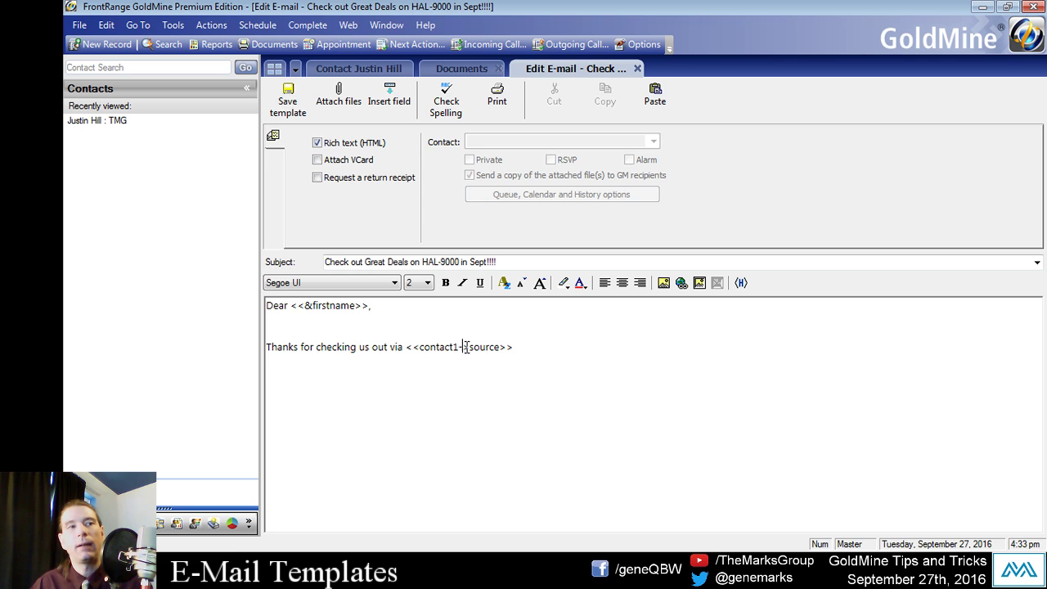
{"action": "left_click_drag", "start_coordinate": [472, 347], "coordinate": [499, 350]}
{"action": "left_click", "coordinate": [435, 381]}
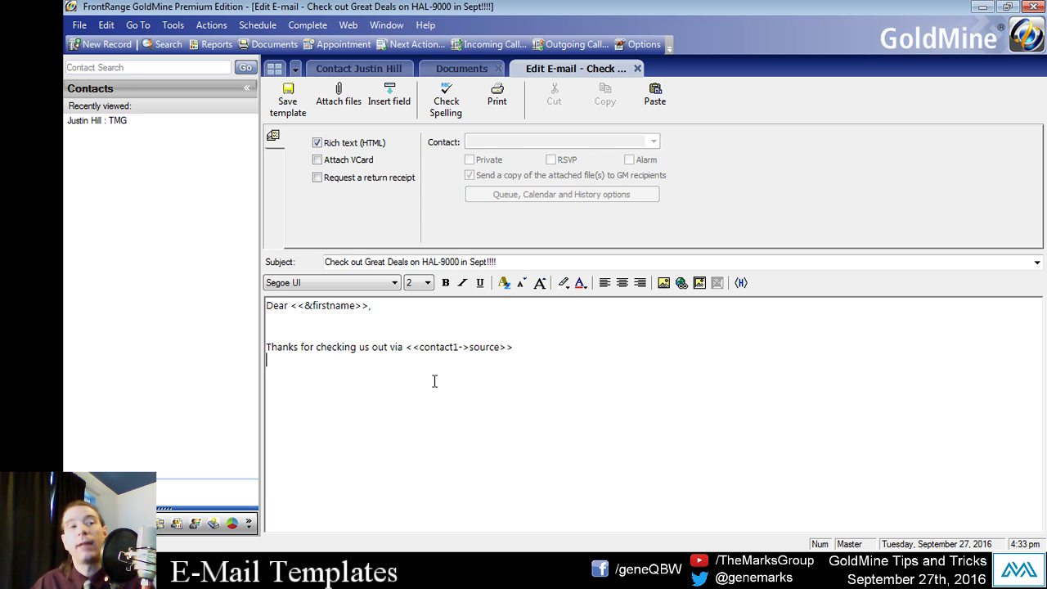
{"action": "left_click_drag", "start_coordinate": [470, 348], "coordinate": [512, 358]}
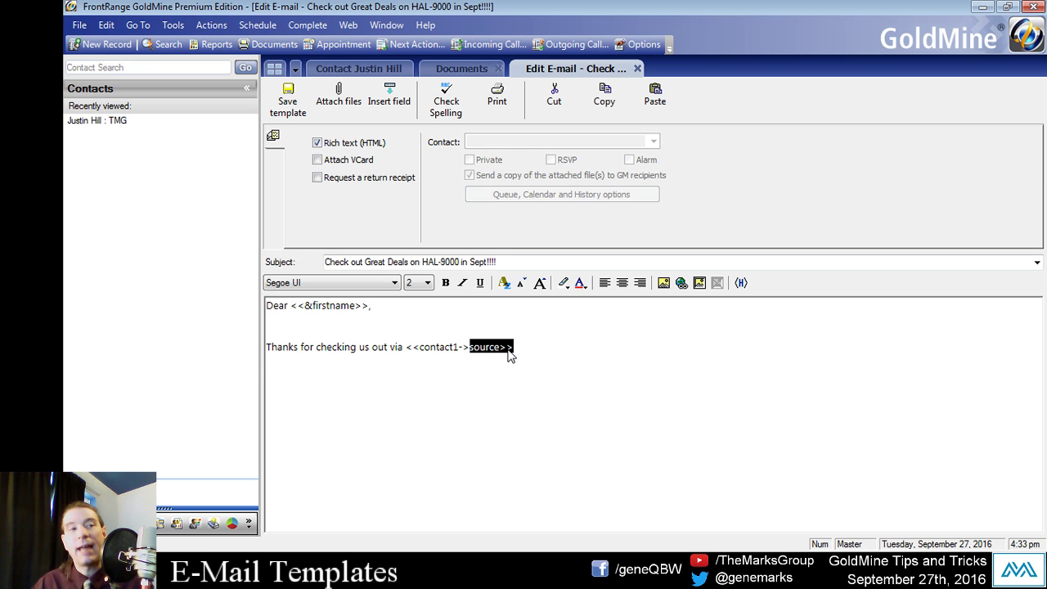
{"action": "left_click", "coordinate": [514, 356]}
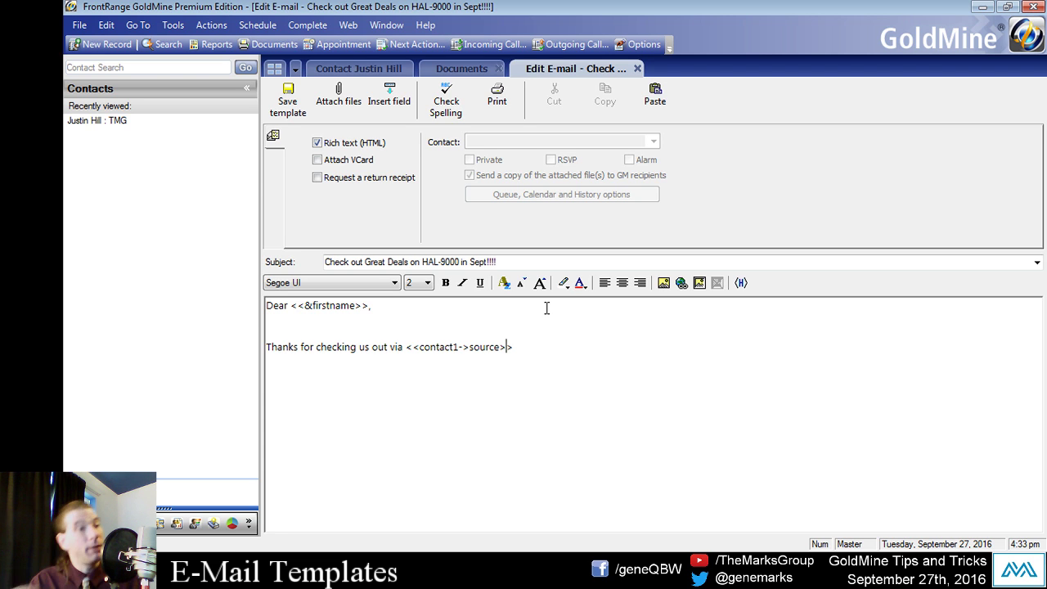
{"action": "left_click_drag", "start_coordinate": [458, 348], "coordinate": [419, 347]}
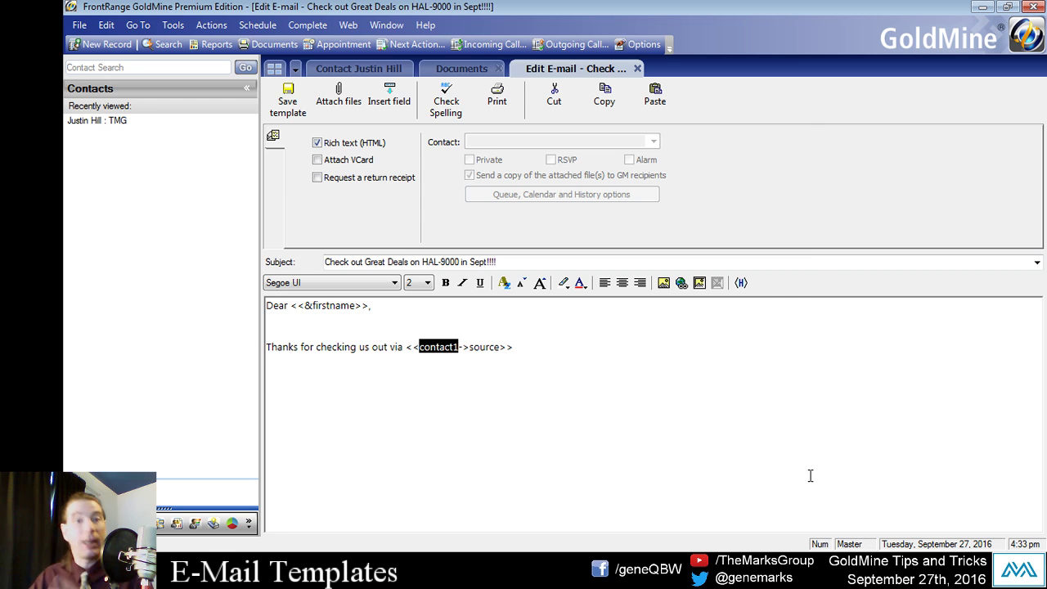
{"action": "left_click", "coordinate": [707, 409]}
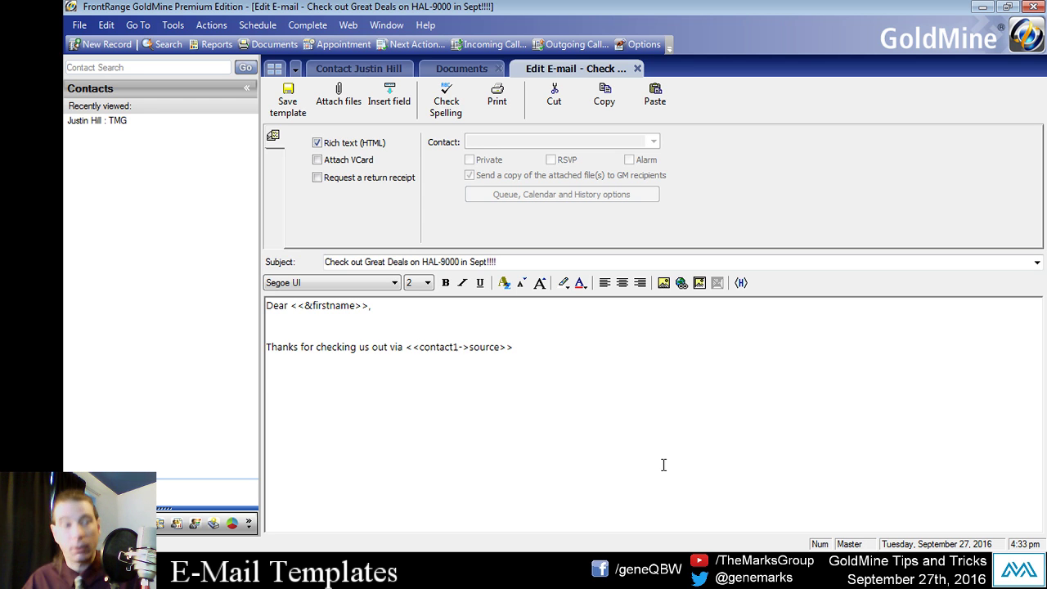
{"action": "double_click", "coordinate": [472, 347]}
{"action": "left_click", "coordinate": [500, 347]}
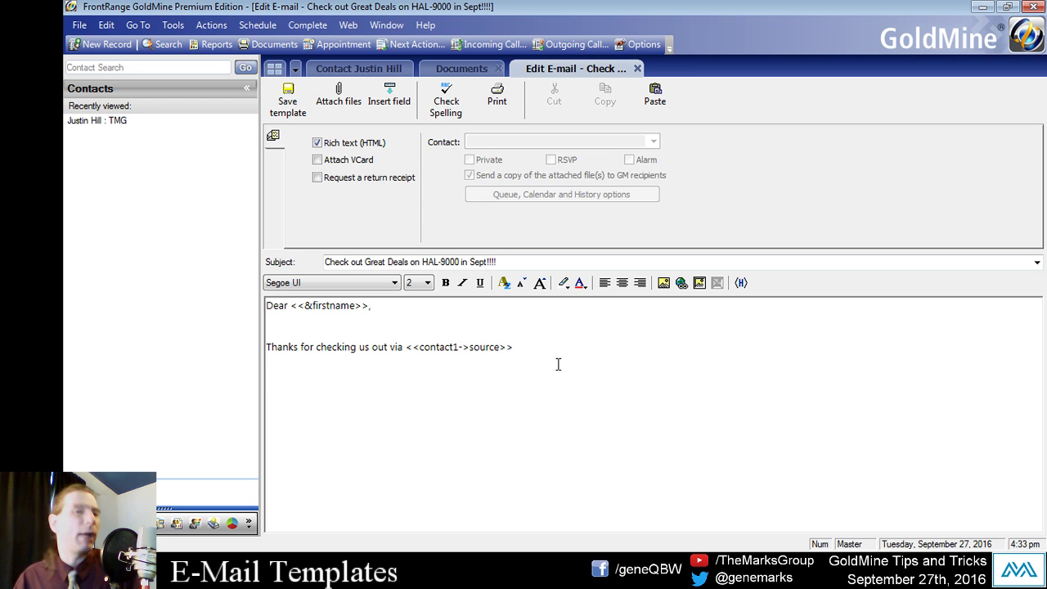
Step: Look up the Source field's database name in its properties on the contact record, and close them without changes
{"action": "left_click", "coordinate": [360, 67]}
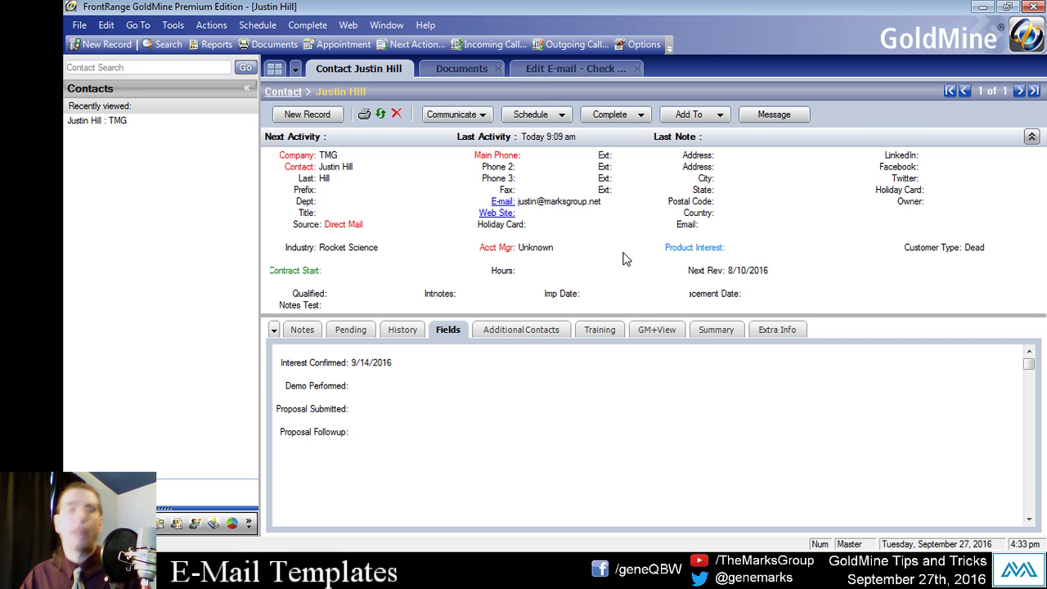
{"action": "right_click", "coordinate": [305, 226]}
{"action": "left_click", "coordinate": [401, 306]}
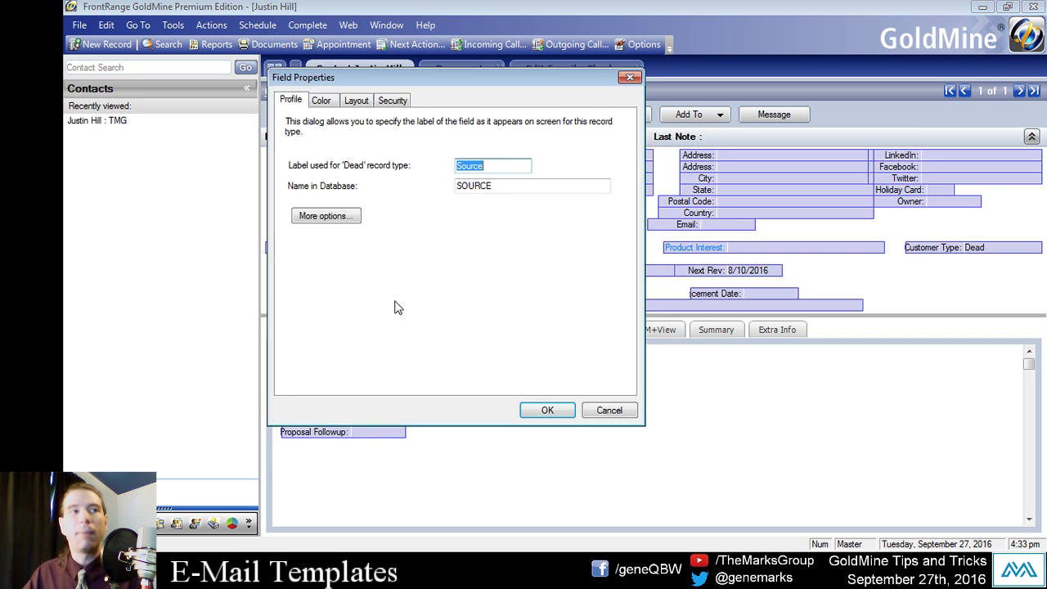
{"action": "double_click", "coordinate": [489, 187]}
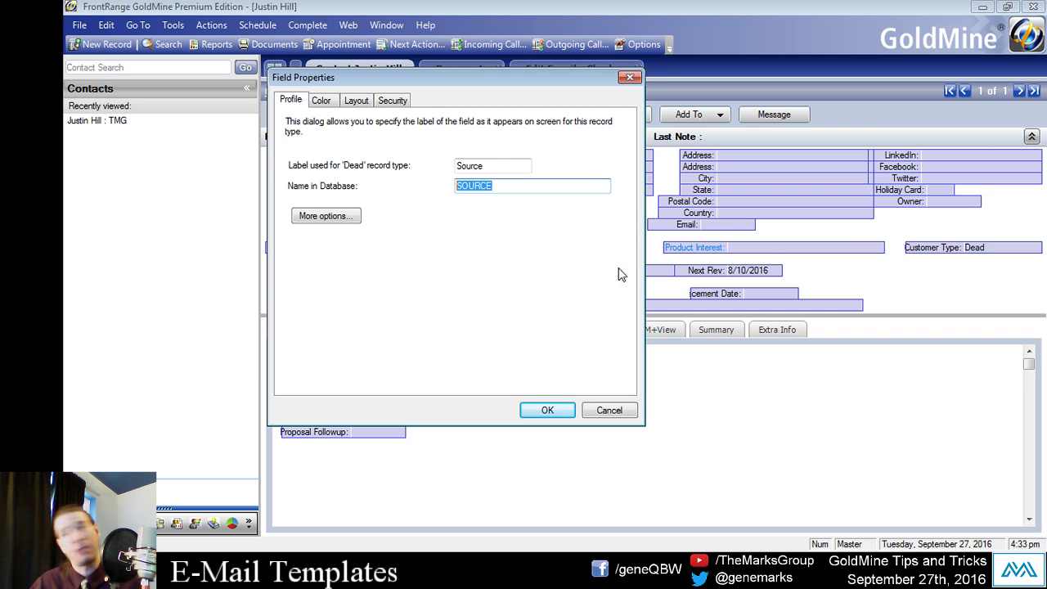
{"action": "left_click", "coordinate": [632, 407]}
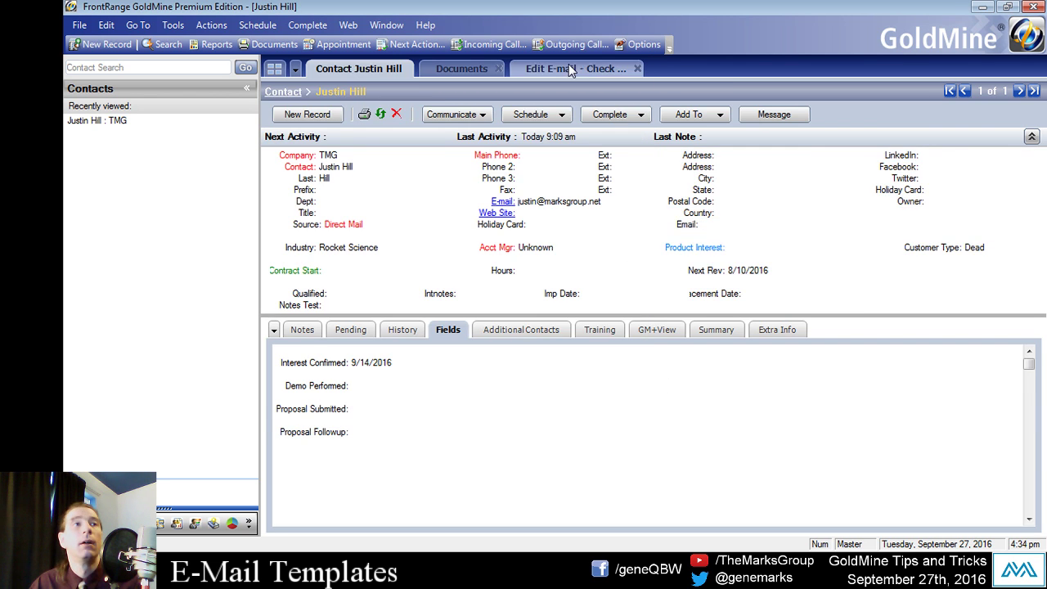
Step: End the template's thank-you line with an exclamation mark after the source merge code, and save the template
{"action": "left_click", "coordinate": [570, 70]}
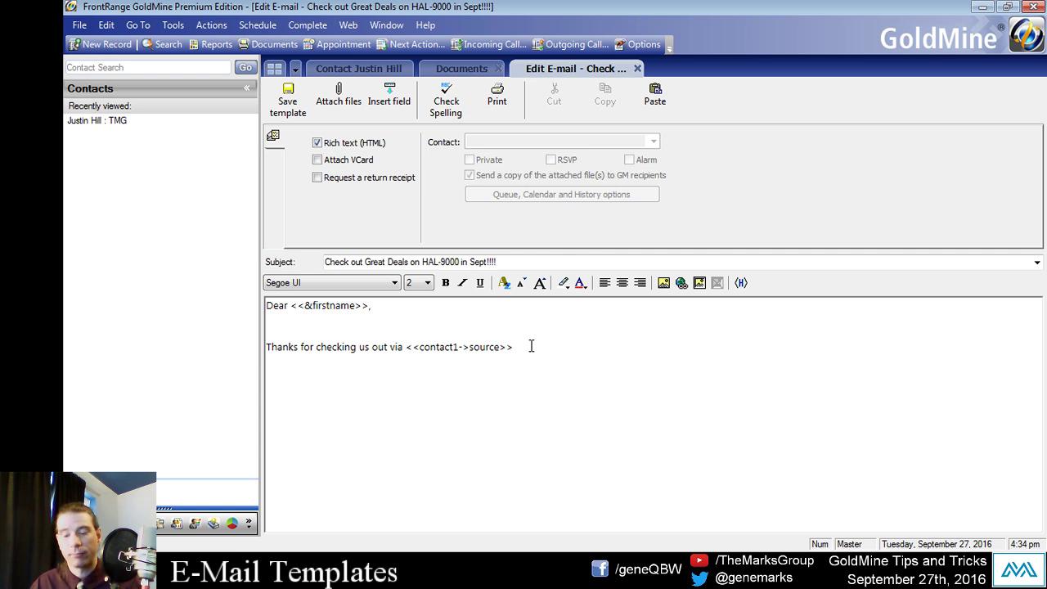
{"action": "left_click", "coordinate": [287, 98]}
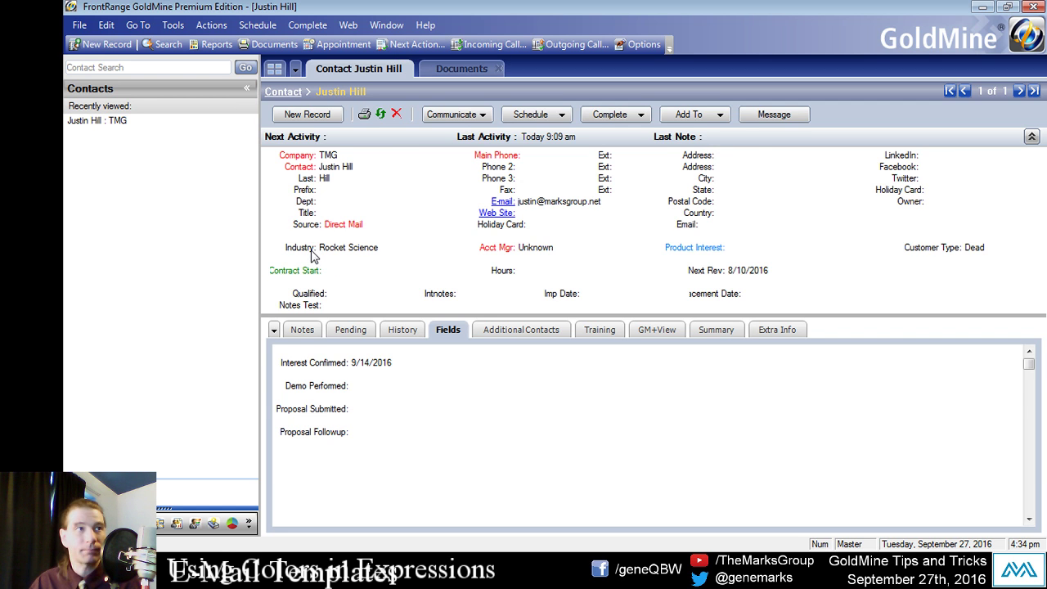
Step: Start a new e-mail to the contact and apply the public template "Check out Great Deals on HAL-9000 in Sept!!!!"
{"action": "left_click", "coordinate": [511, 204]}
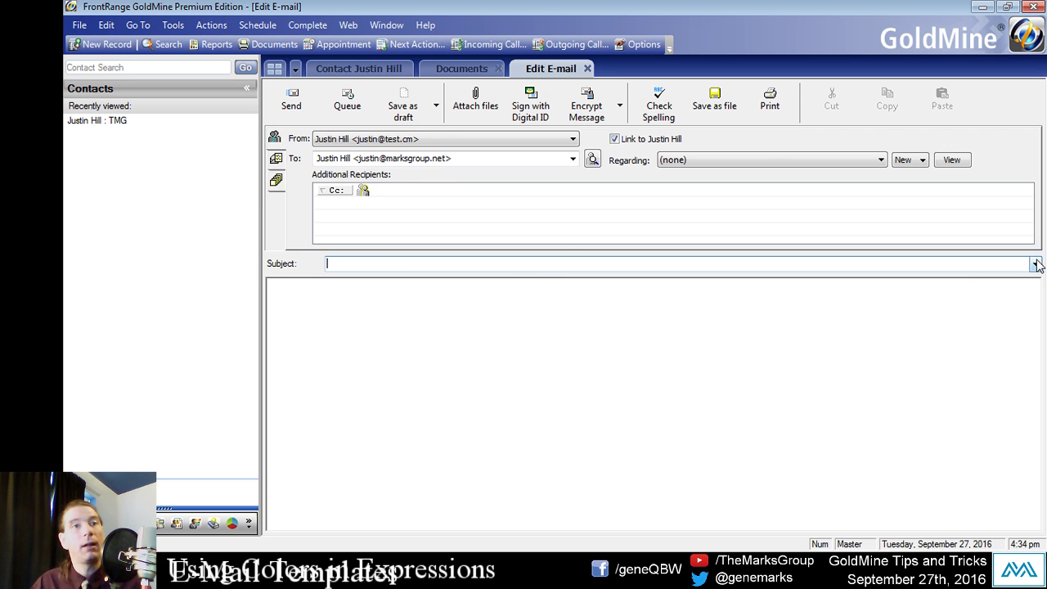
{"action": "left_click", "coordinate": [1036, 264]}
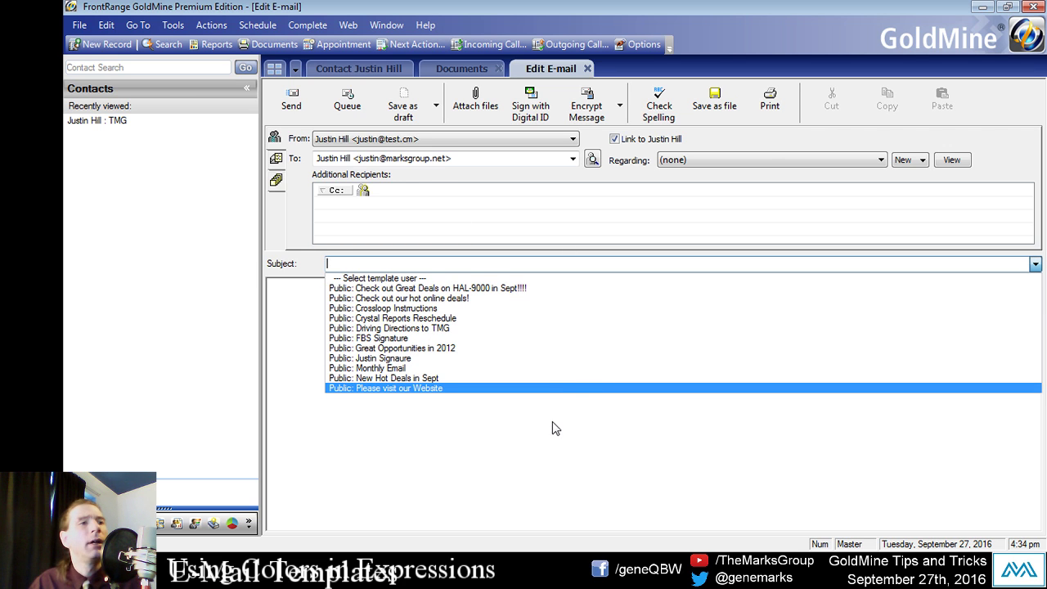
{"action": "key", "text": "Up"}
{"action": "key", "text": "Up"}
{"action": "key", "text": "Up"}
{"action": "key", "text": "Up"}
{"action": "key", "text": "Up"}
{"action": "key", "text": "Up"}
{"action": "key", "text": "Up"}
{"action": "key", "text": "Up"}
{"action": "key", "text": "Up"}
{"action": "key", "text": "Up"}
{"action": "key", "text": "Return"}
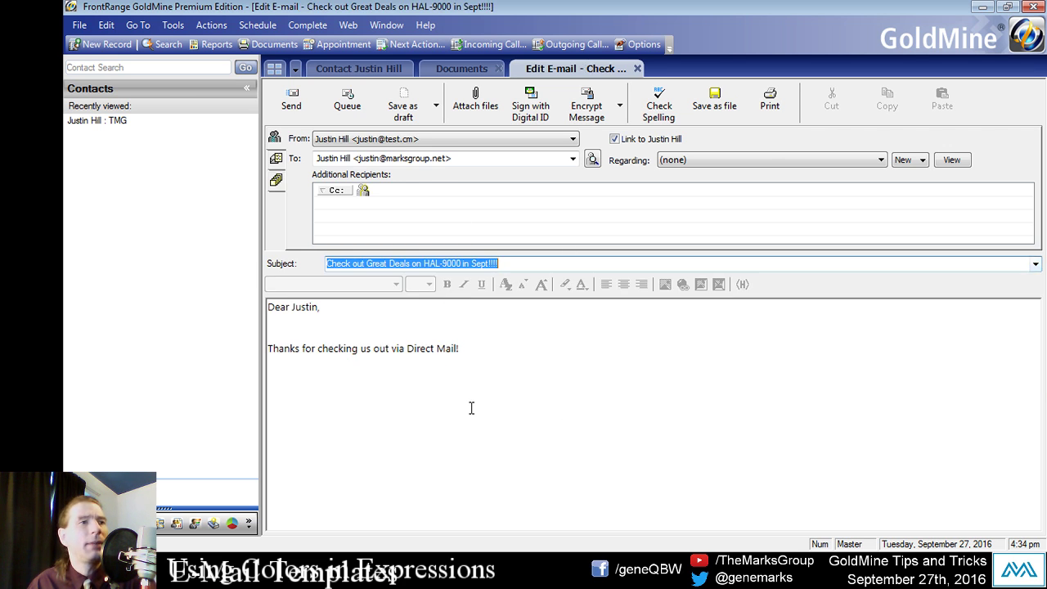
Step: Inspect the merged source value in the thank-you line of the test e-mail
{"action": "left_click", "coordinate": [471, 407]}
{"action": "left_click_drag", "start_coordinate": [408, 349], "coordinate": [465, 369]}
{"action": "left_click", "coordinate": [445, 397]}
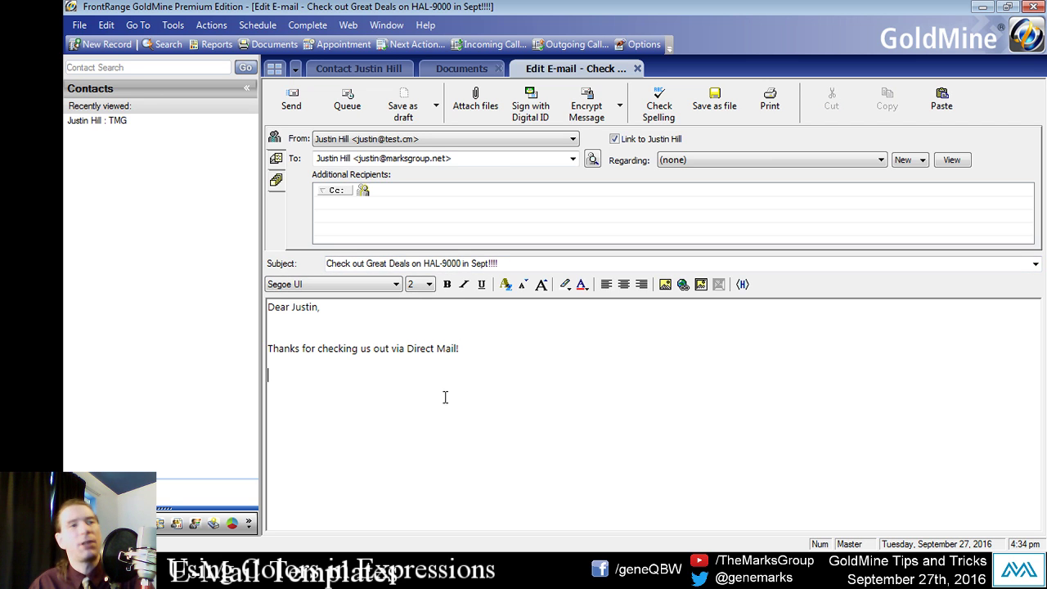
Step: Look up the Industry field's database name in its properties on the contact record, and close the properties
{"action": "left_click_drag", "start_coordinate": [405, 350], "coordinate": [495, 346]}
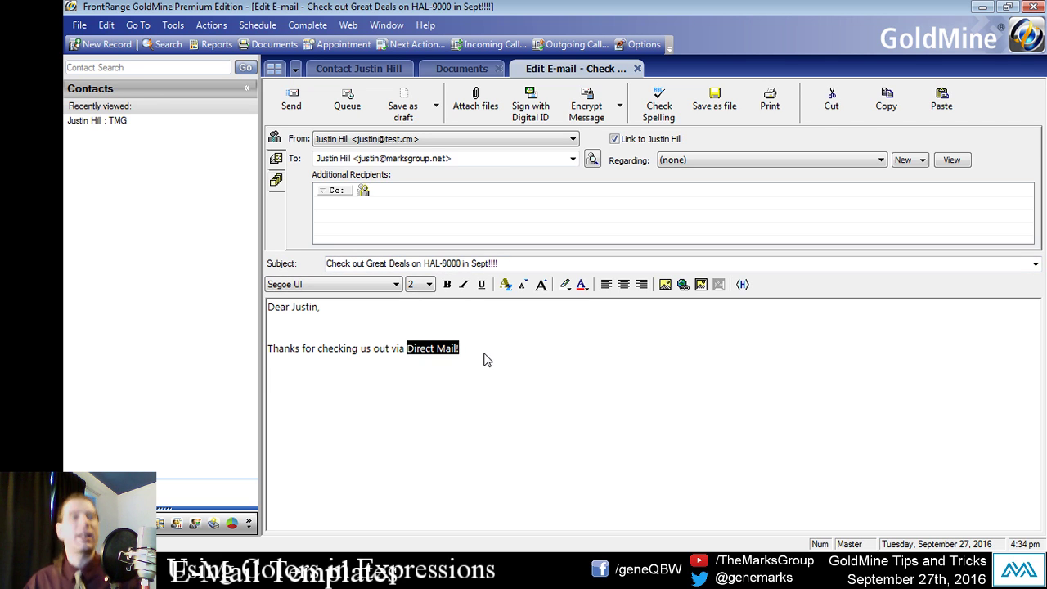
{"action": "left_click", "coordinate": [486, 360]}
{"action": "left_click", "coordinate": [364, 70]}
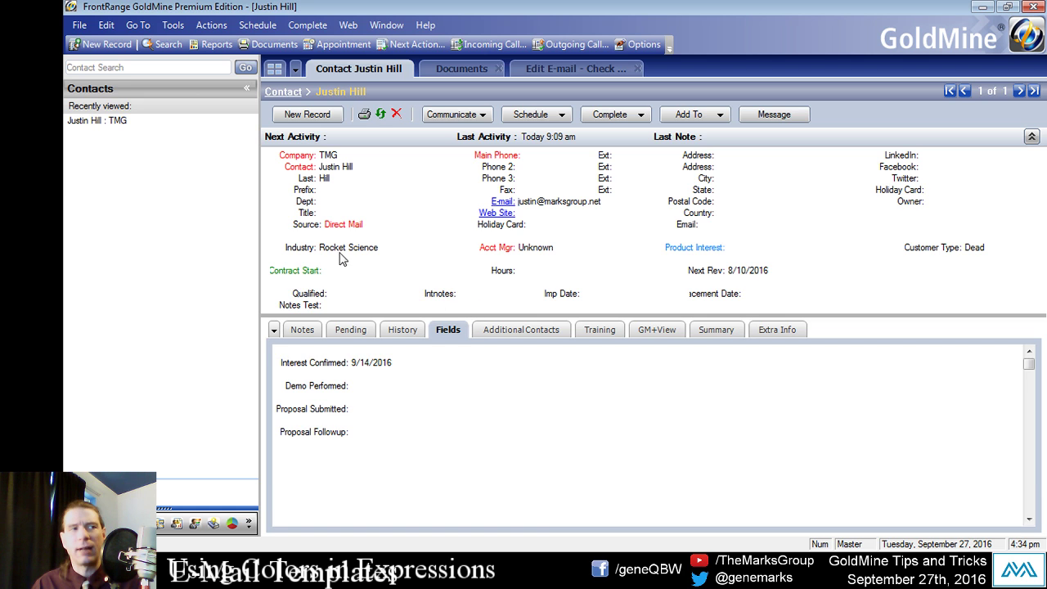
{"action": "right_click", "coordinate": [308, 258]}
{"action": "left_click", "coordinate": [381, 348]}
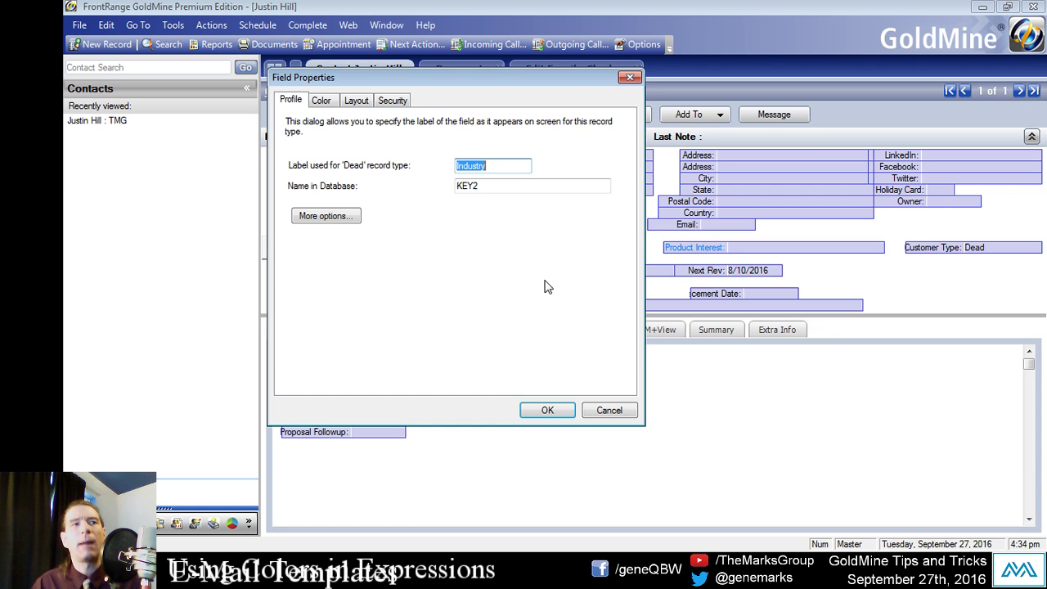
{"action": "left_click", "coordinate": [512, 187]}
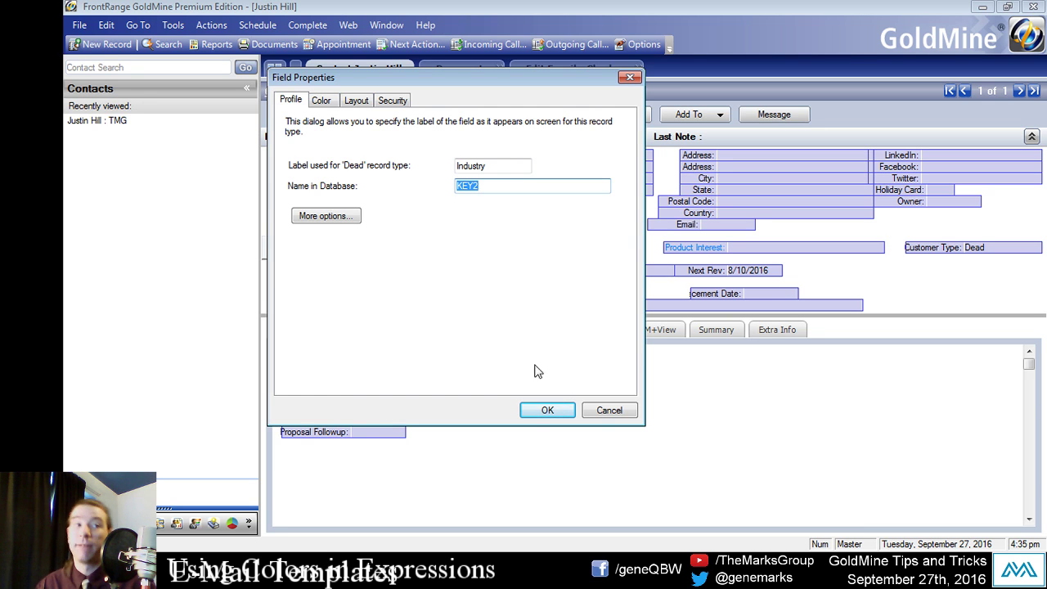
{"action": "left_click_drag", "start_coordinate": [511, 183], "coordinate": [367, 196]}
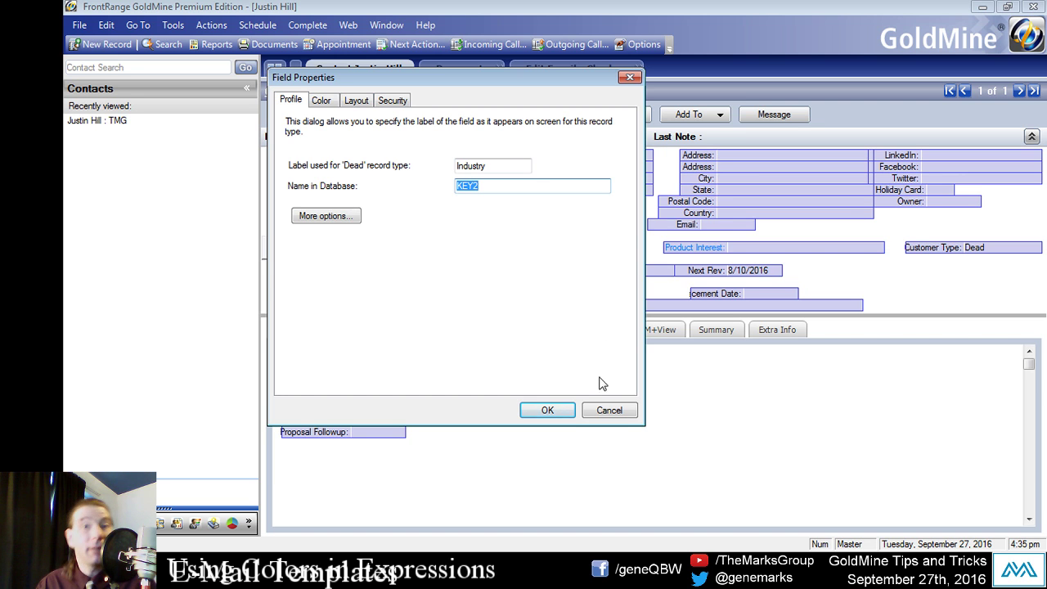
{"action": "left_click", "coordinate": [547, 409]}
Step: Close the open test e-mail without saving it to the Drafts folder
{"action": "left_click", "coordinate": [572, 70]}
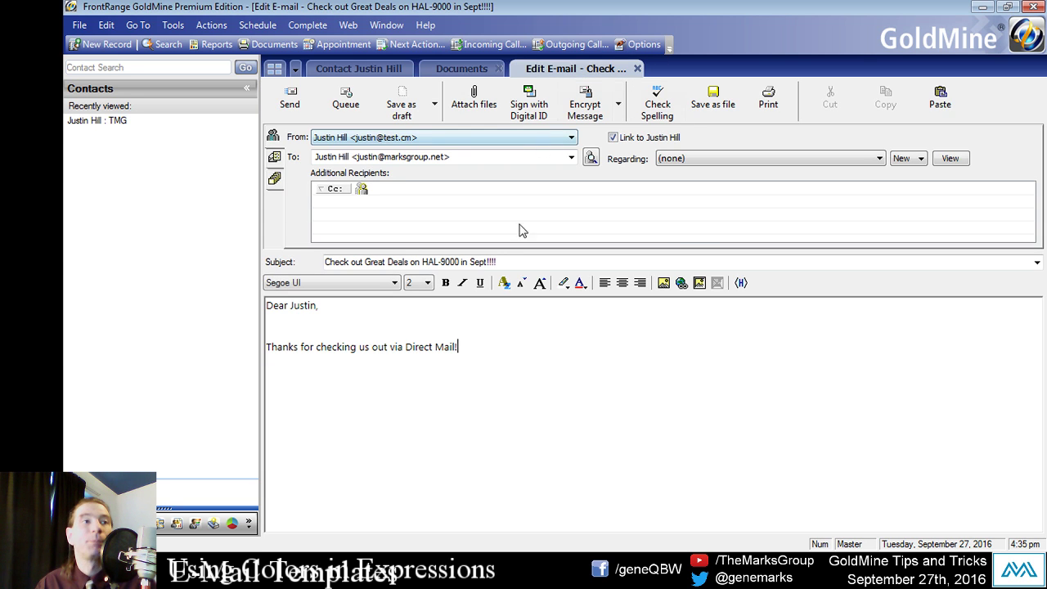
{"action": "left_click", "coordinate": [637, 69]}
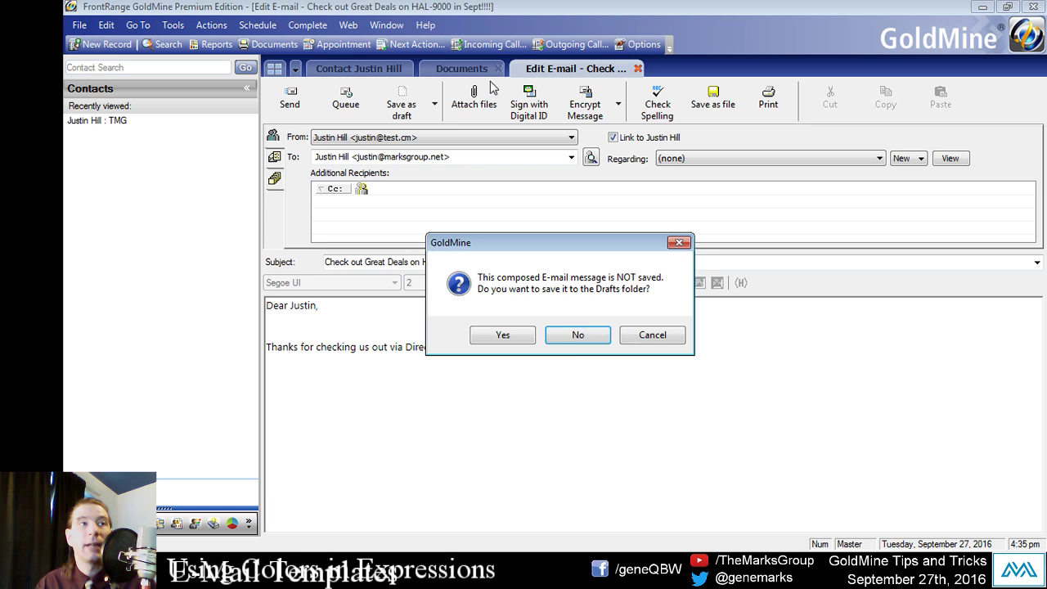
{"action": "left_click", "coordinate": [577, 335]}
Step: Edit the template "Check out Great Deals on HAL-9000 in Sept!!!!", adding "Things must be tough there in the Industry!!" below the thank-you line
{"action": "left_click", "coordinate": [442, 69]}
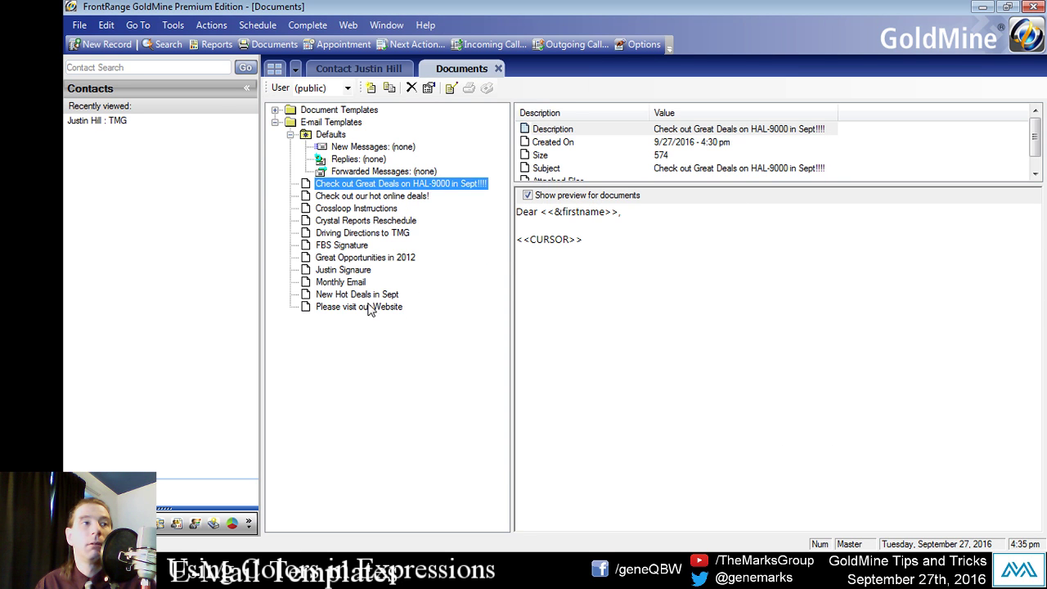
{"action": "right_click", "coordinate": [382, 184]}
{"action": "left_click", "coordinate": [421, 410]}
{"action": "left_click", "coordinate": [566, 347]}
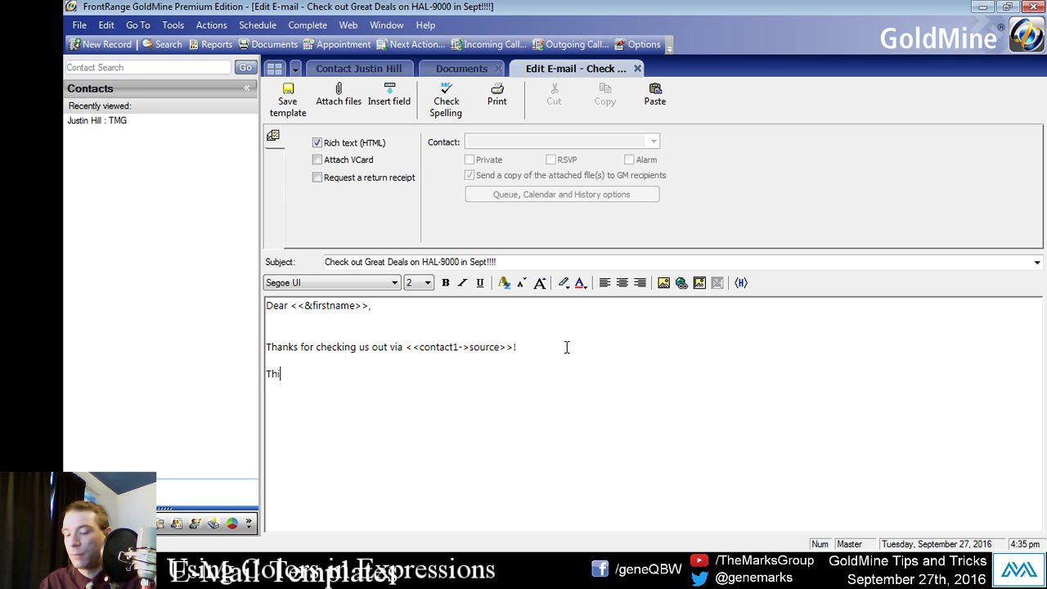
{"action": "type", "text": "Things ,must"}
{"action": "key", "text": "BackSpace"}
{"action": "key", "text": "BackSpace"}
{"action": "key", "text": "BackSpace"}
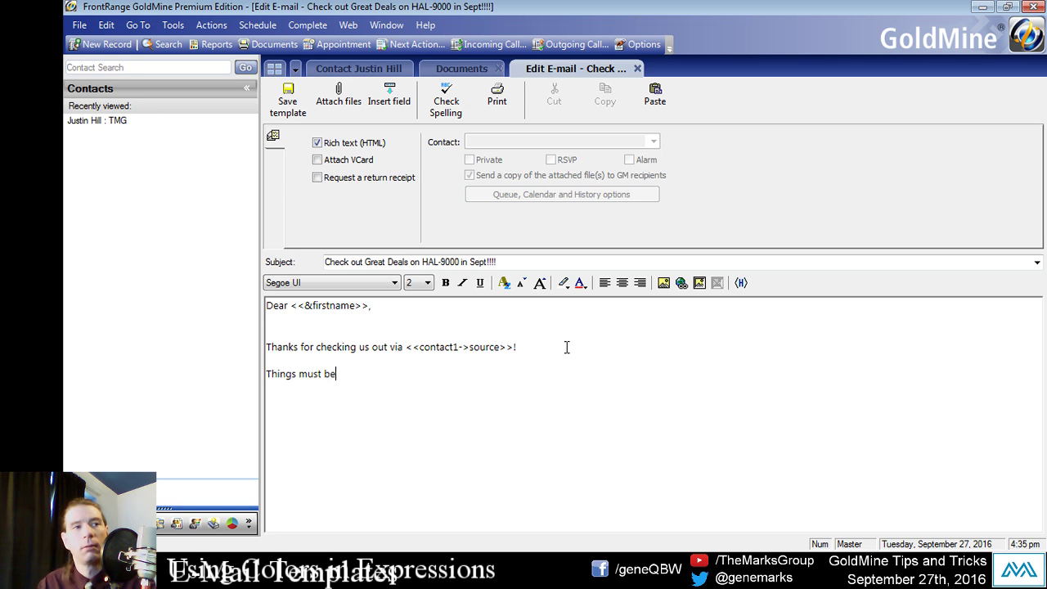
{"action": "type", "text": "tough there in t"}
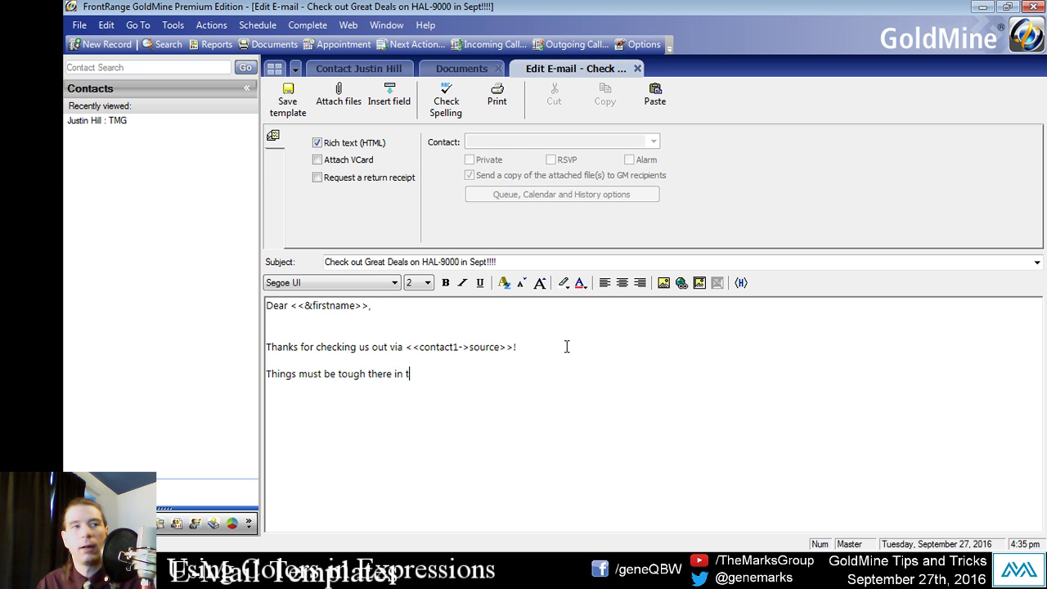
{"action": "type", "text": "he "}
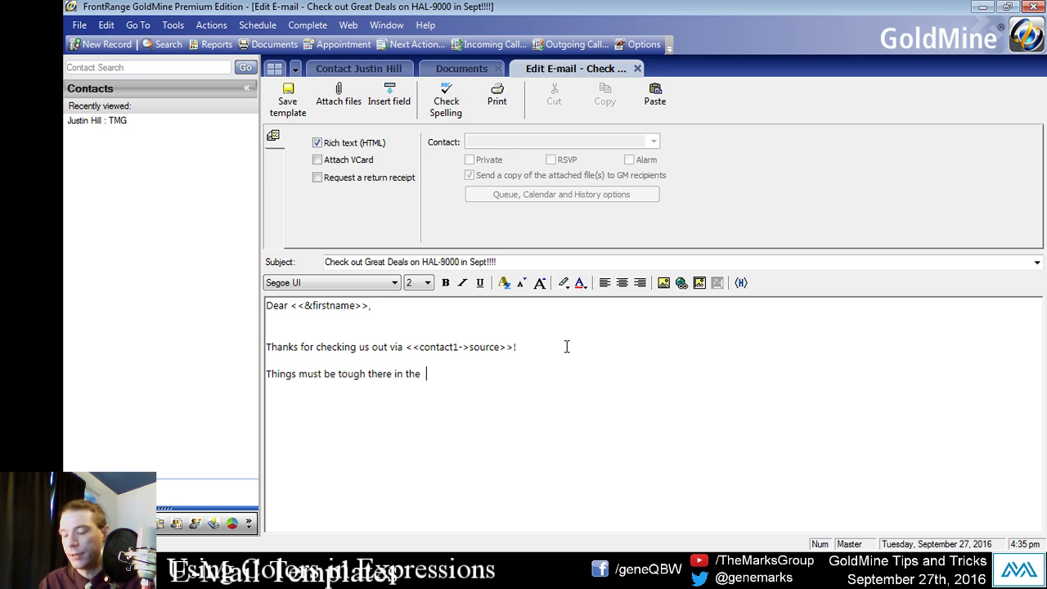
{"action": "type", "text": " Industry!!"}
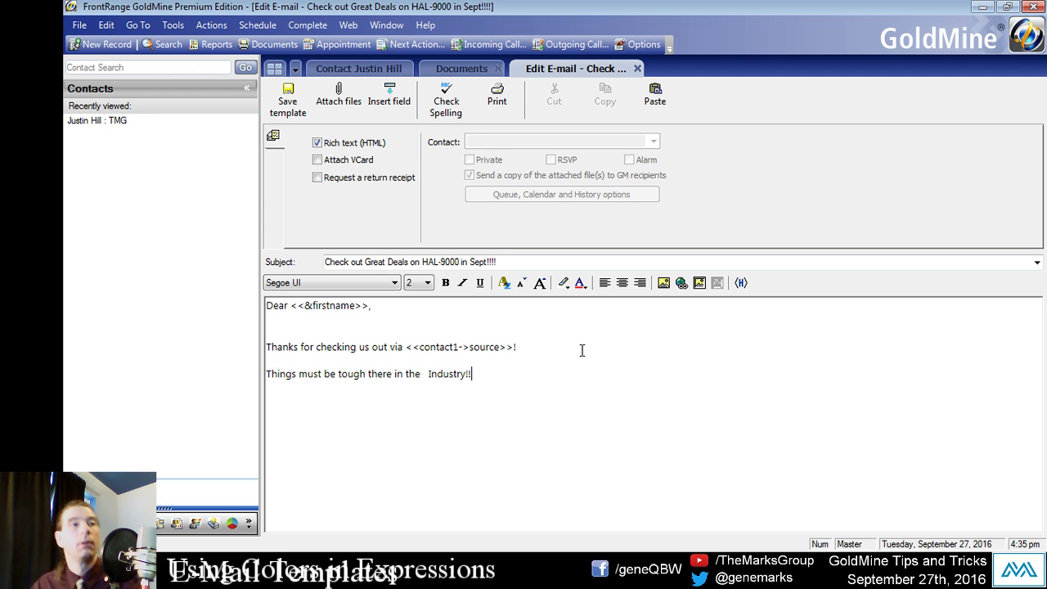
Step: Insert the merge code <<contact1->key2>> before "Industry!!", remove the surplus spaces, and save the template
{"action": "left_click", "coordinate": [424, 371]}
{"action": "type", "text": "<< "}
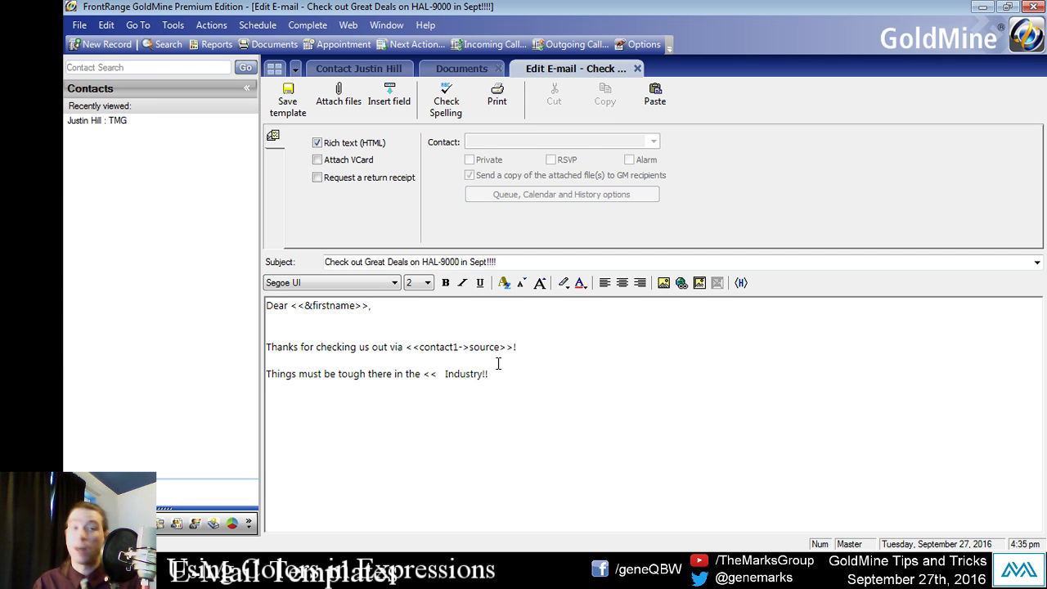
{"action": "type", "text": "contact1"}
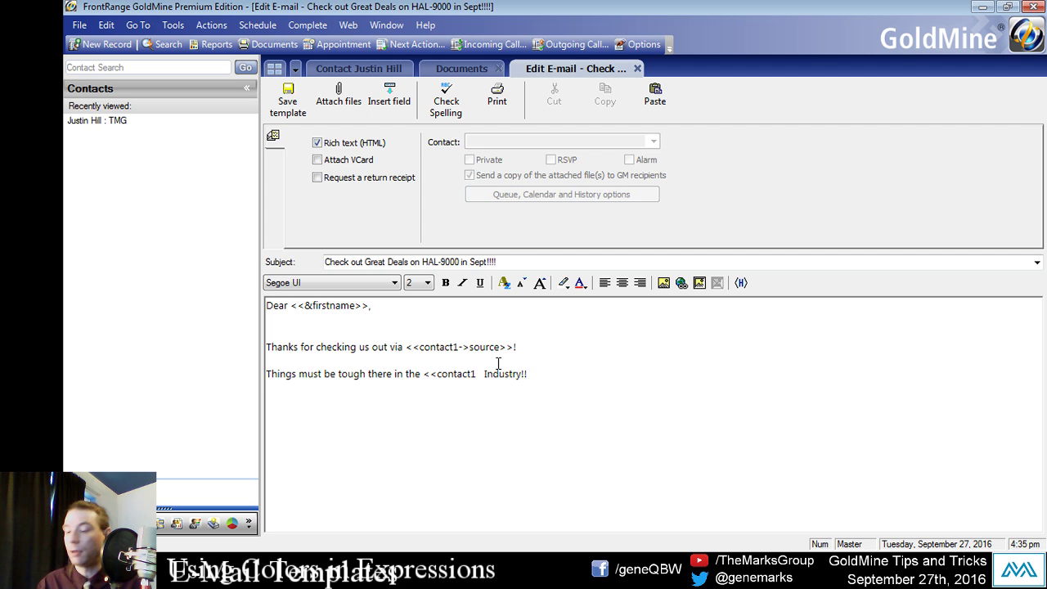
{"action": "type", "text": "->"}
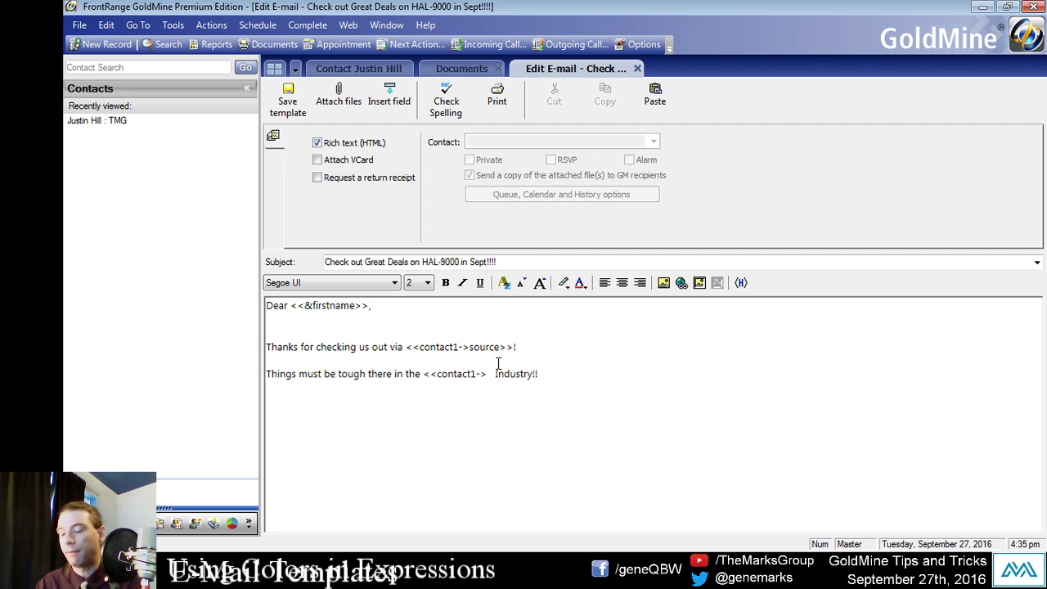
{"action": "type", "text": "key2"}
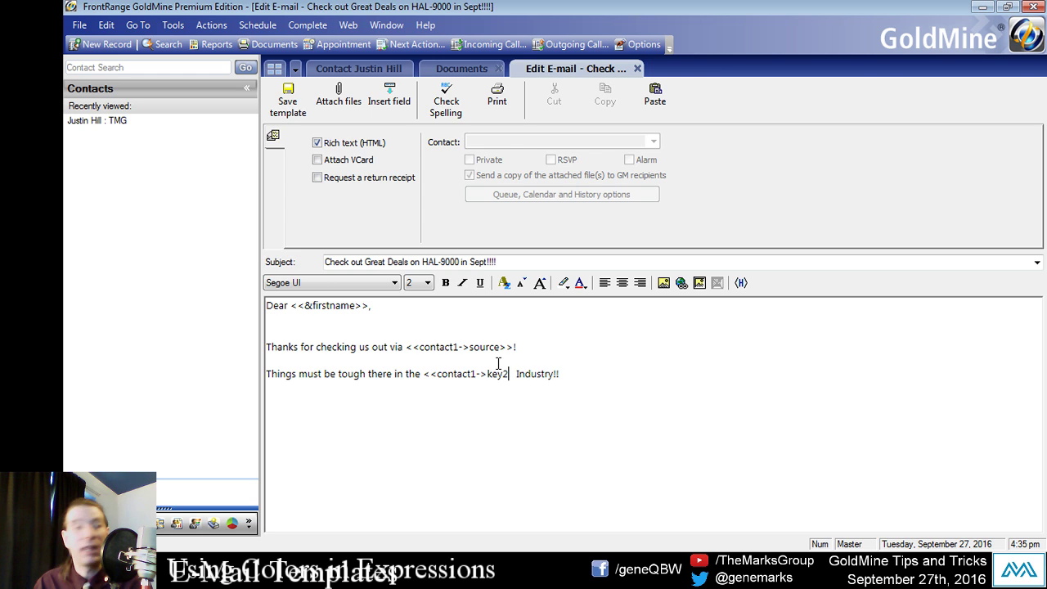
{"action": "type", "text": ">>"}
{"action": "key", "text": "Delete"}
{"action": "key", "text": "Delete"}
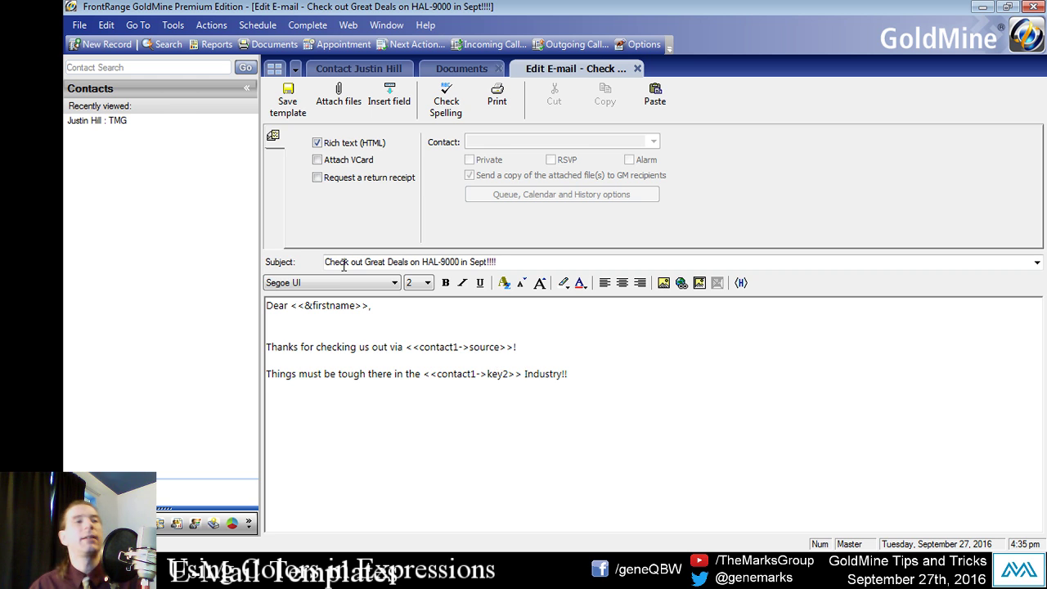
{"action": "left_click", "coordinate": [289, 92]}
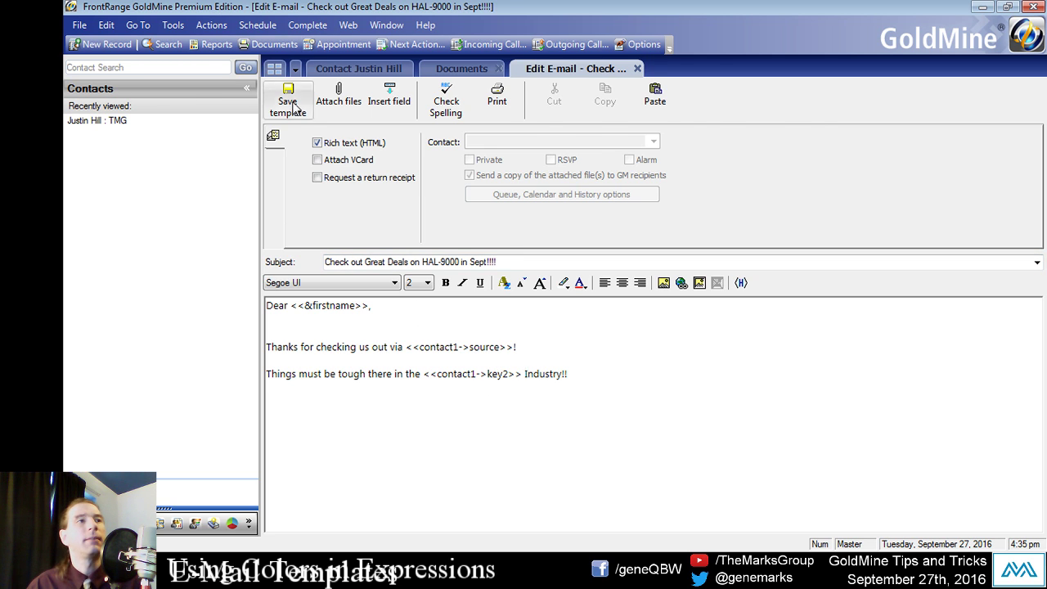
Step: Create another test e-mail to the contact from the updated template "Check out Great Deals on HAL-9000 in Sept!!!!"
{"action": "left_click", "coordinate": [358, 68]}
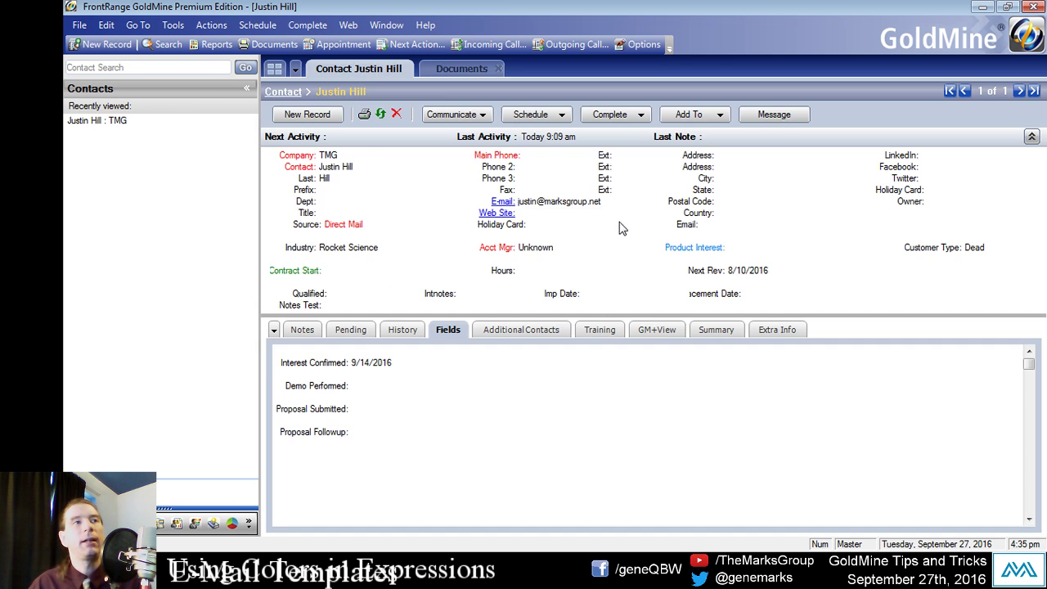
{"action": "left_click", "coordinate": [479, 203]}
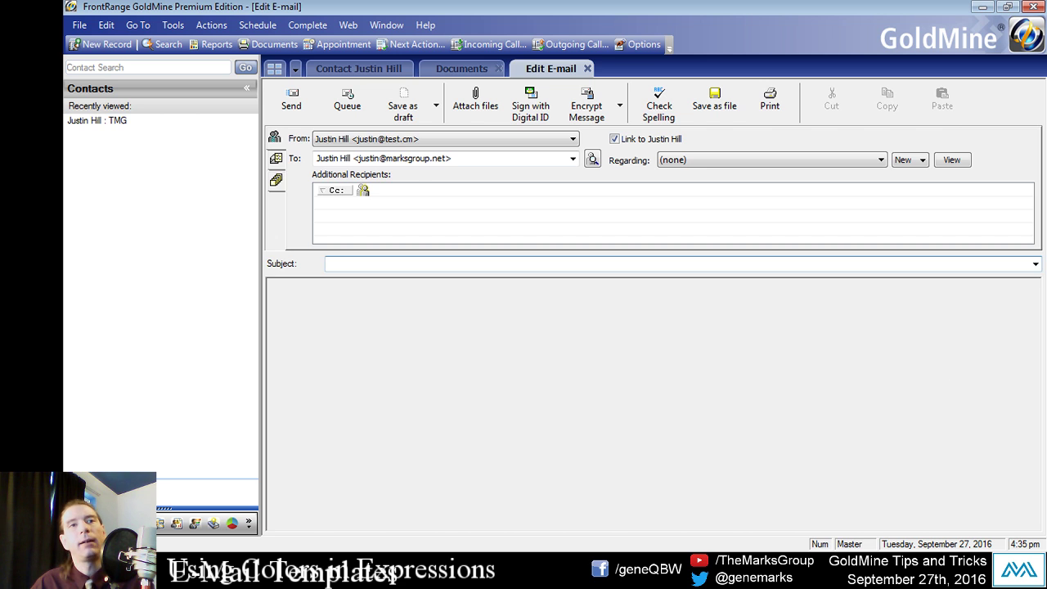
{"action": "left_click", "coordinate": [1035, 263]}
{"action": "left_click", "coordinate": [570, 296]}
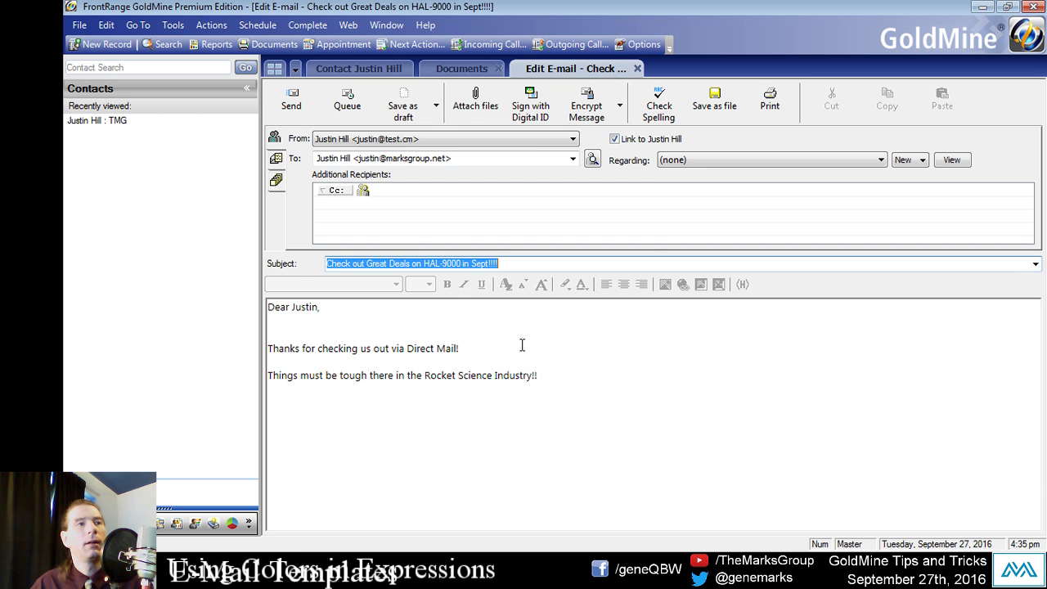
Step: Inspect the merged industry value in the test e-mail, and return to the contact record
{"action": "left_click_drag", "start_coordinate": [441, 380], "coordinate": [416, 378]}
{"action": "left_click", "coordinate": [566, 377]}
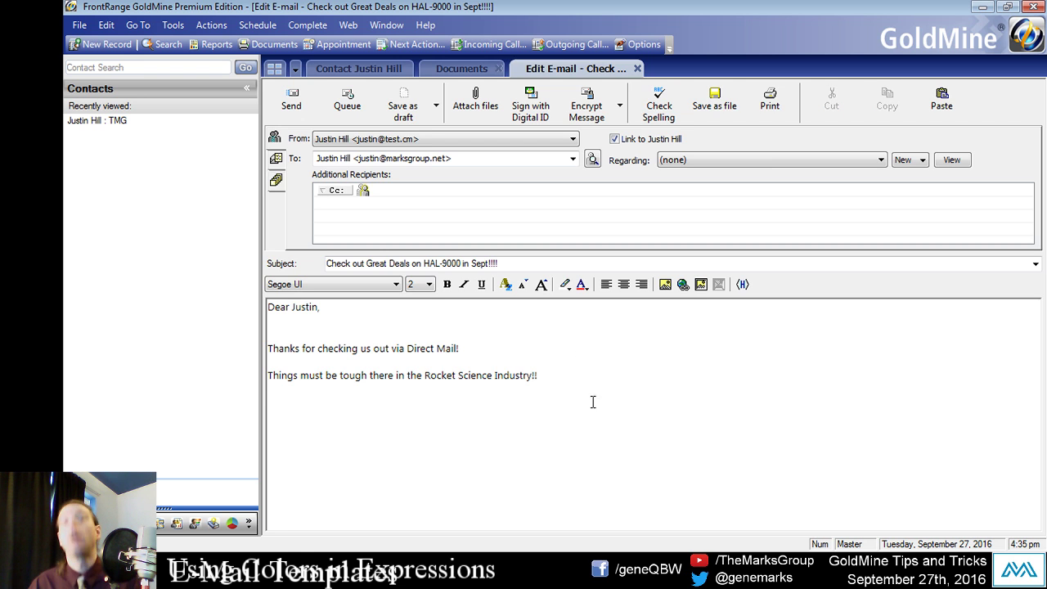
{"action": "left_click", "coordinate": [340, 68]}
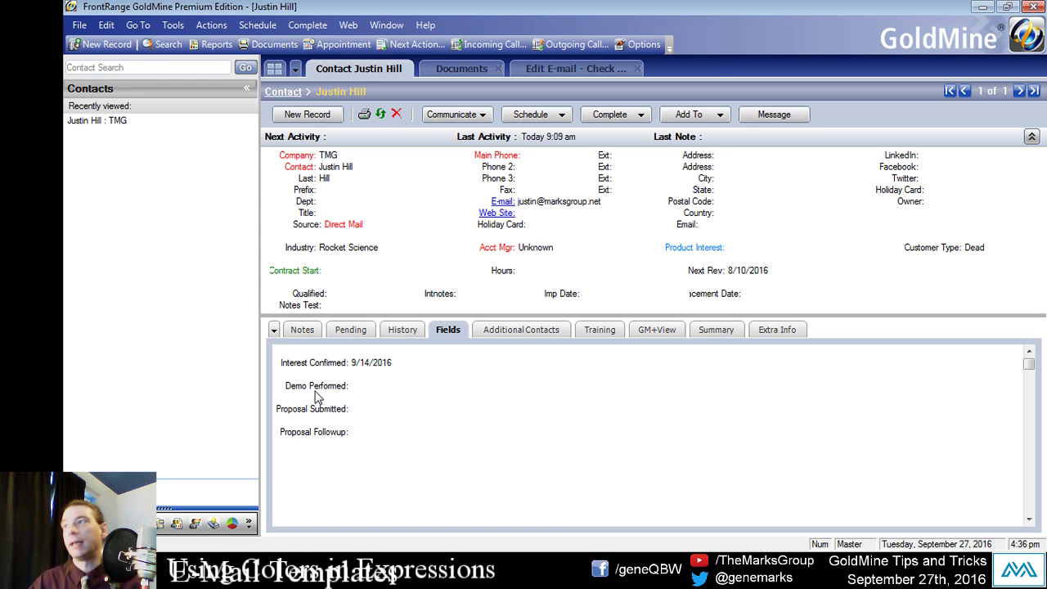
{"action": "left_click", "coordinate": [212, 415]}
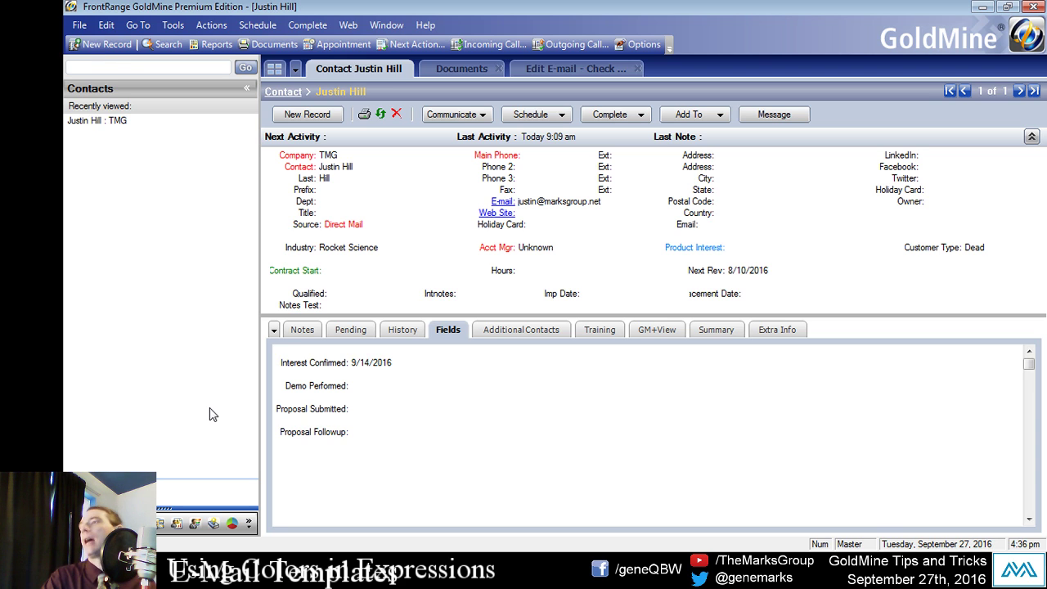
{"action": "type", "text": "!@#"}
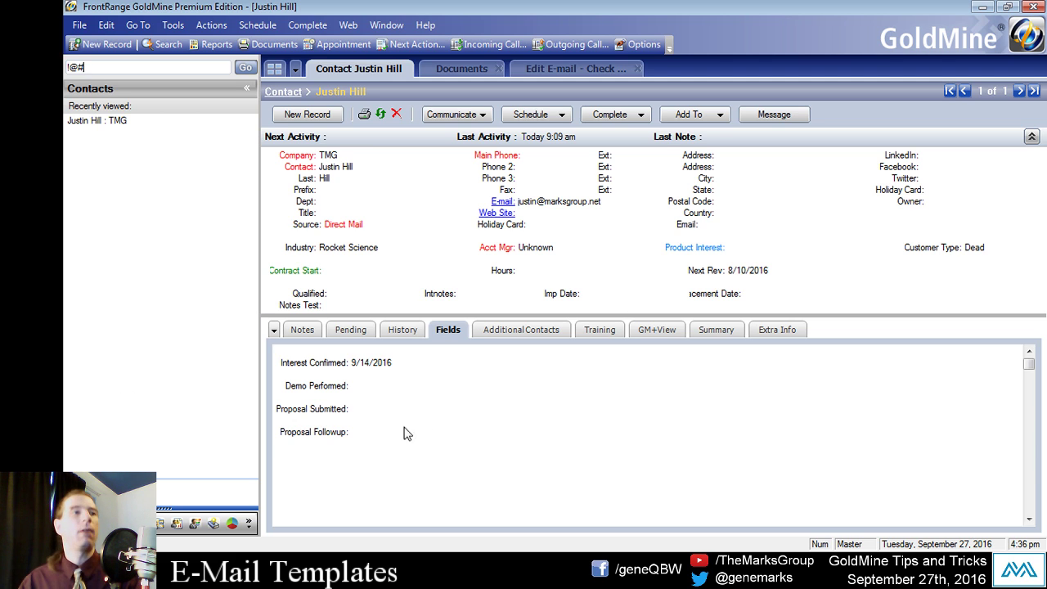
Step: Look up the Interest Confirmed field's database name in its properties, and cancel without changes
{"action": "right_click", "coordinate": [312, 360]}
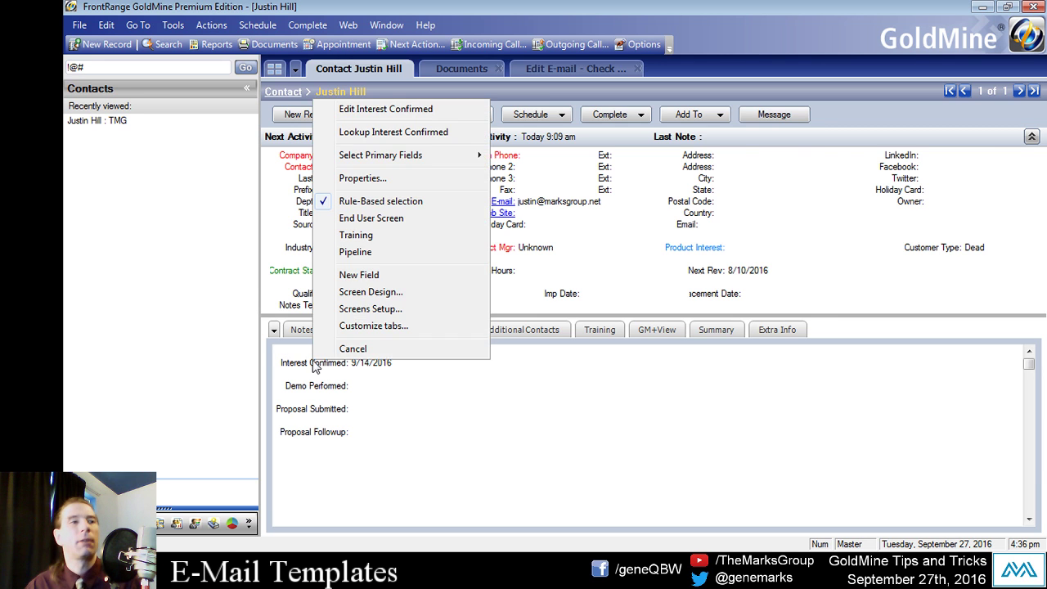
{"action": "left_click", "coordinate": [350, 181]}
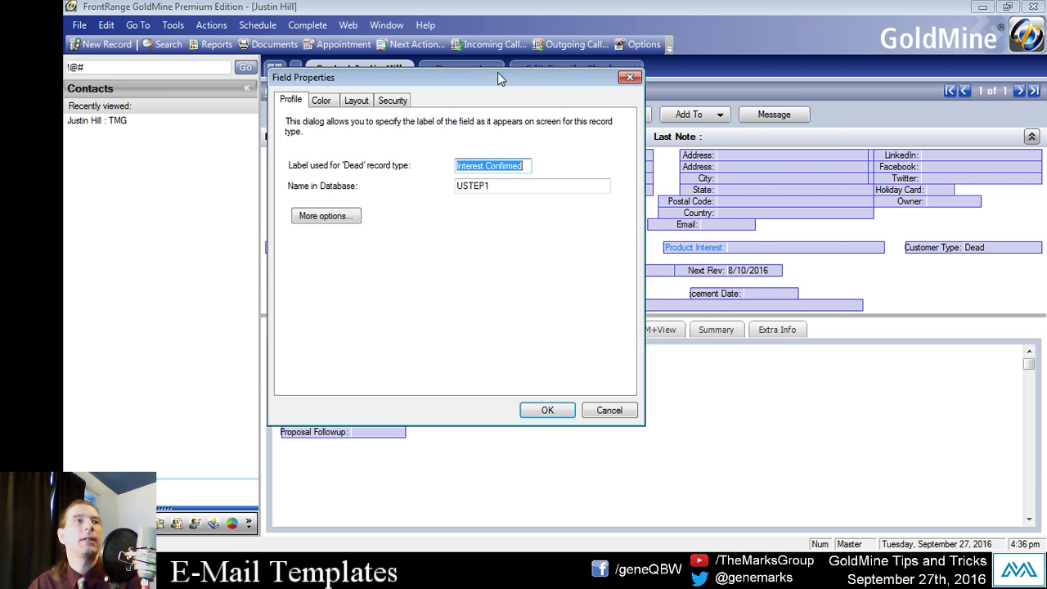
{"action": "left_click_drag", "start_coordinate": [497, 74], "coordinate": [686, 64]}
{"action": "key", "text": "Tab"}
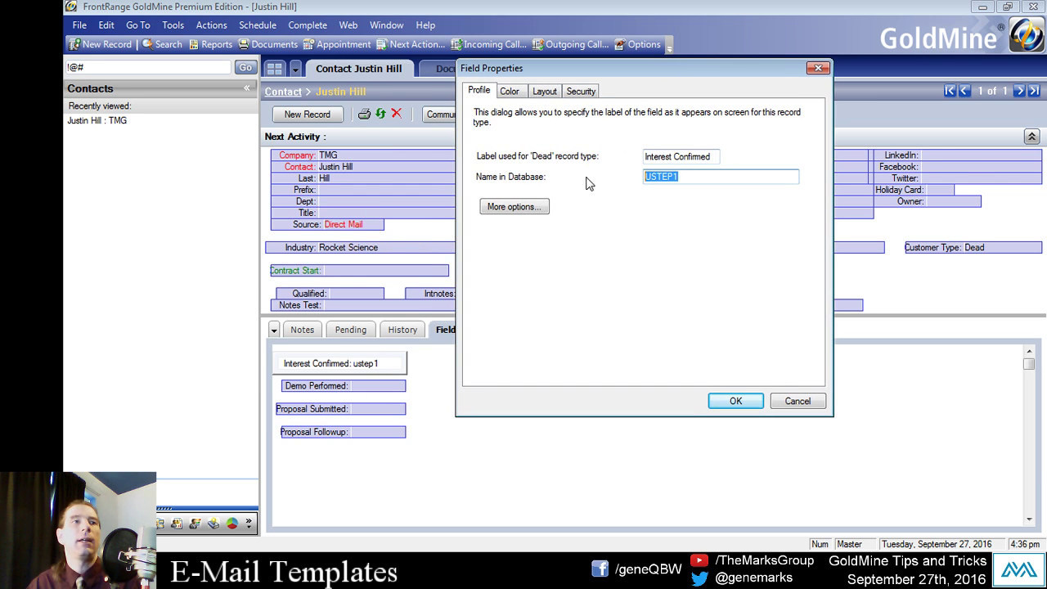
{"action": "left_click_drag", "start_coordinate": [693, 174], "coordinate": [546, 180]}
{"action": "left_click", "coordinate": [708, 179]}
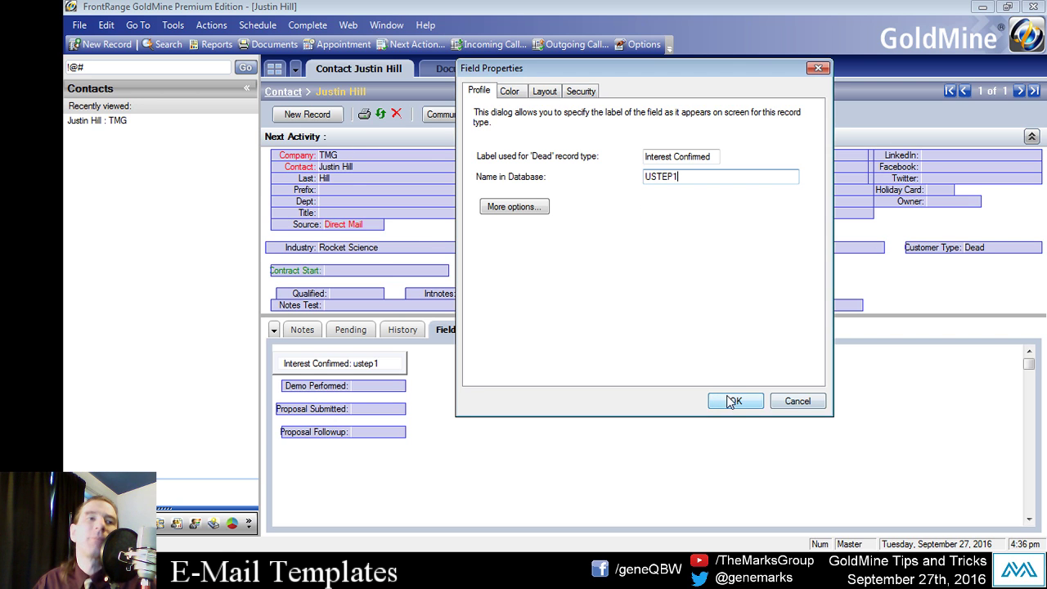
{"action": "left_click", "coordinate": [789, 400]}
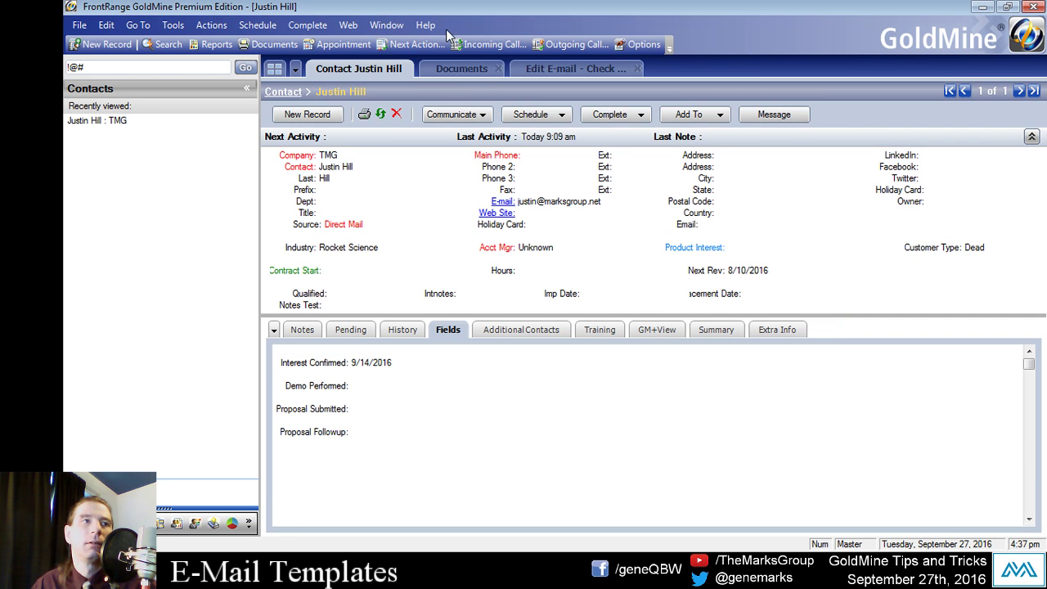
Step: Return to the document templates and close the test e-mail with the merged industry line
{"action": "left_click", "coordinate": [446, 72]}
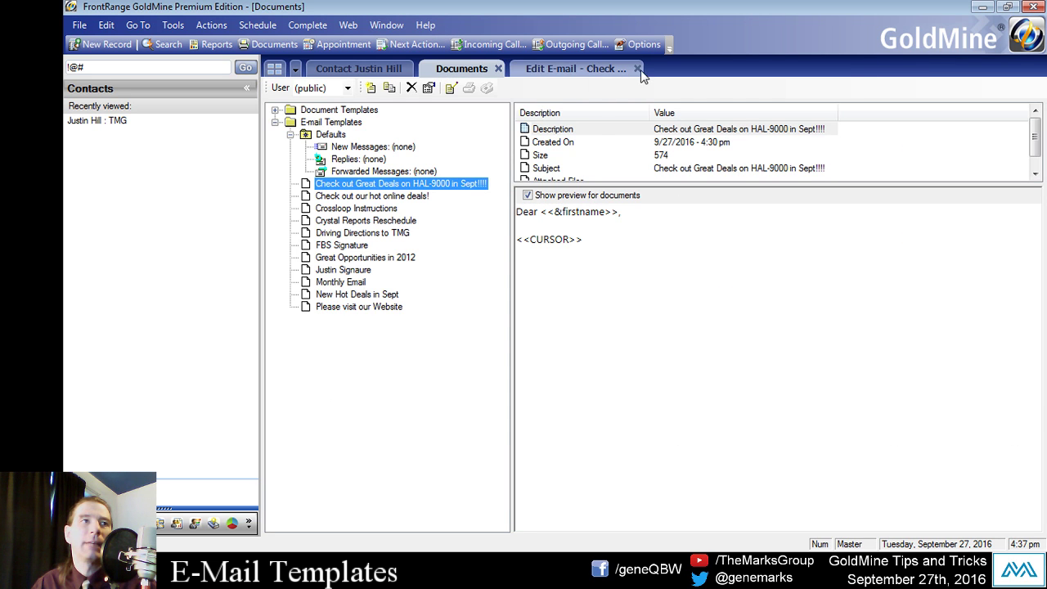
{"action": "left_click", "coordinate": [638, 69]}
{"action": "left_click", "coordinate": [912, 417]}
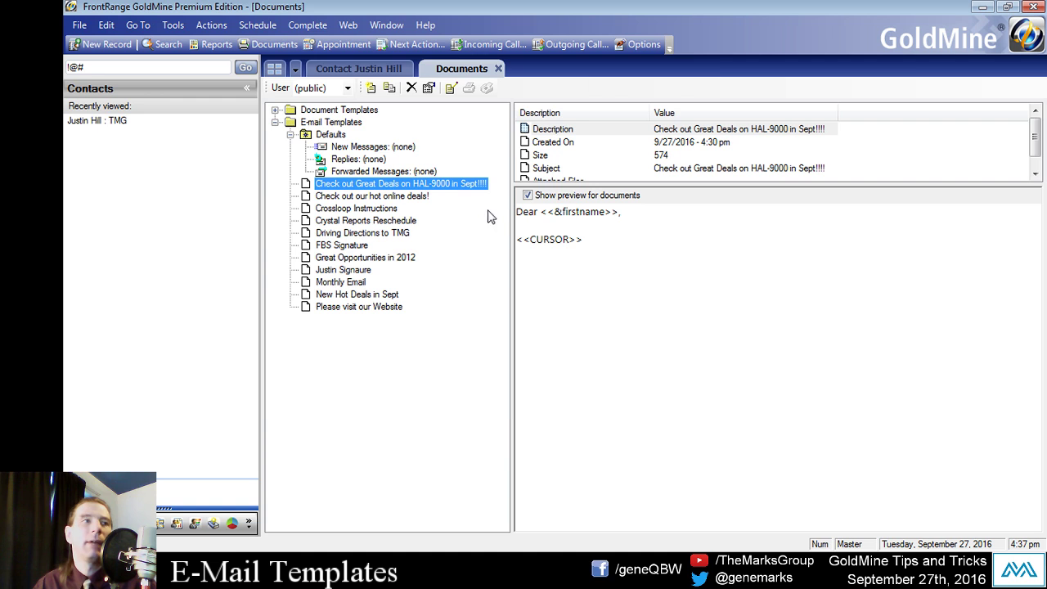
Step: Add the line "Your interest was confirmed on <<contact2->ustep1>>!!" below the industry line of the HAL-9000 e-mail template and save it
{"action": "right_click", "coordinate": [443, 184]}
{"action": "left_click", "coordinate": [494, 407]}
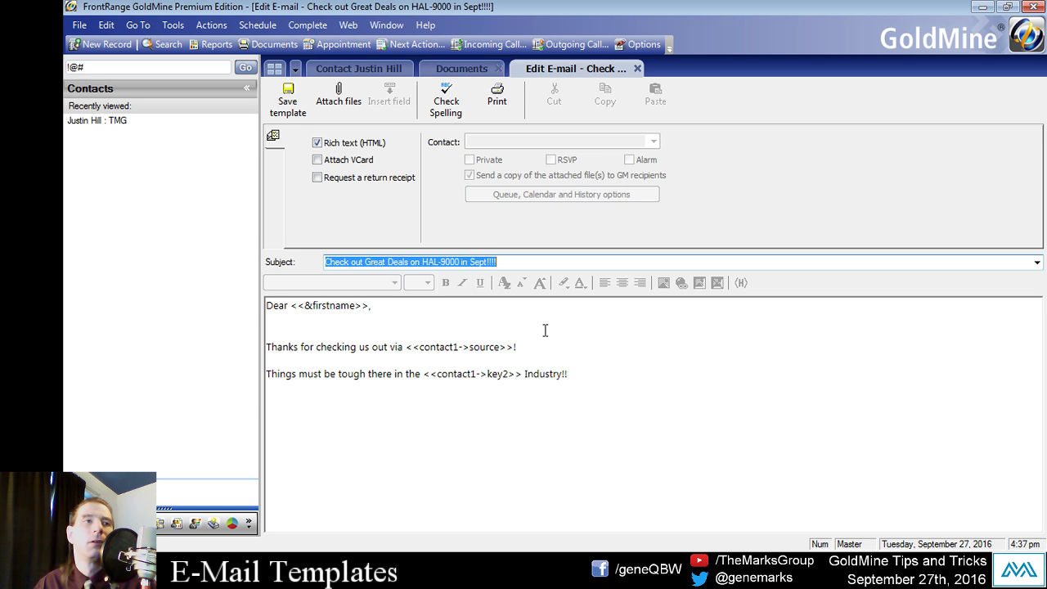
{"action": "left_click", "coordinate": [600, 381]}
{"action": "double_click", "coordinate": [628, 374]}
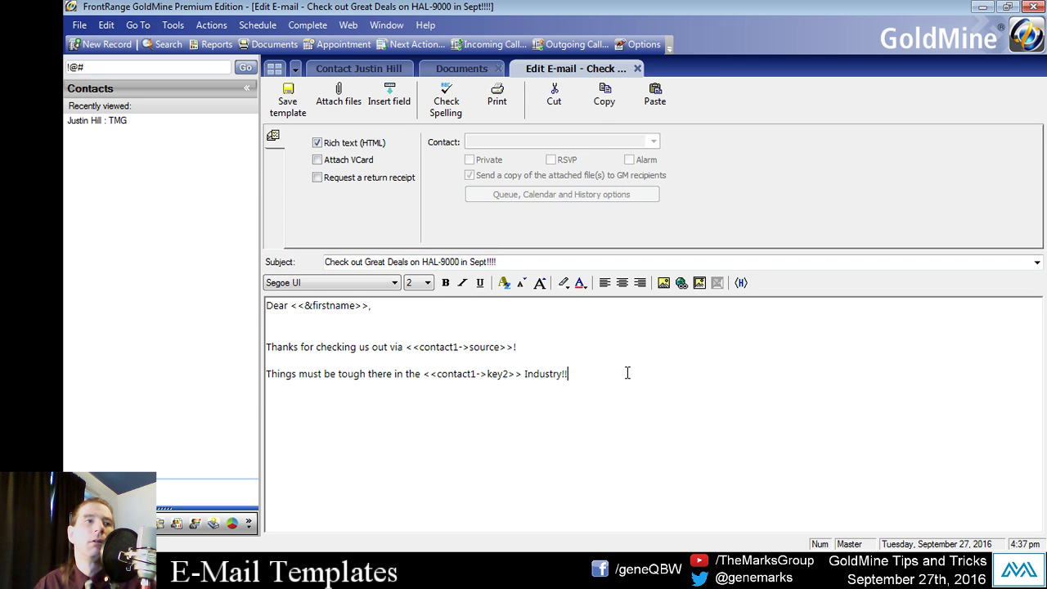
{"action": "left_click", "coordinate": [587, 373]}
{"action": "type", "text": "Your interest"}
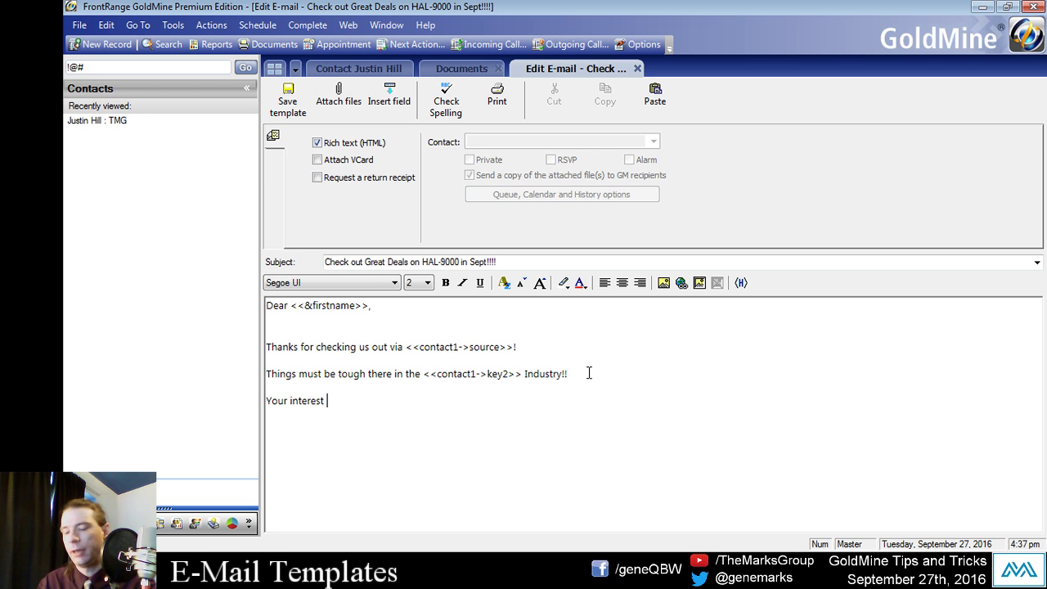
{"action": "type", "text": " was confirmed on <<"}
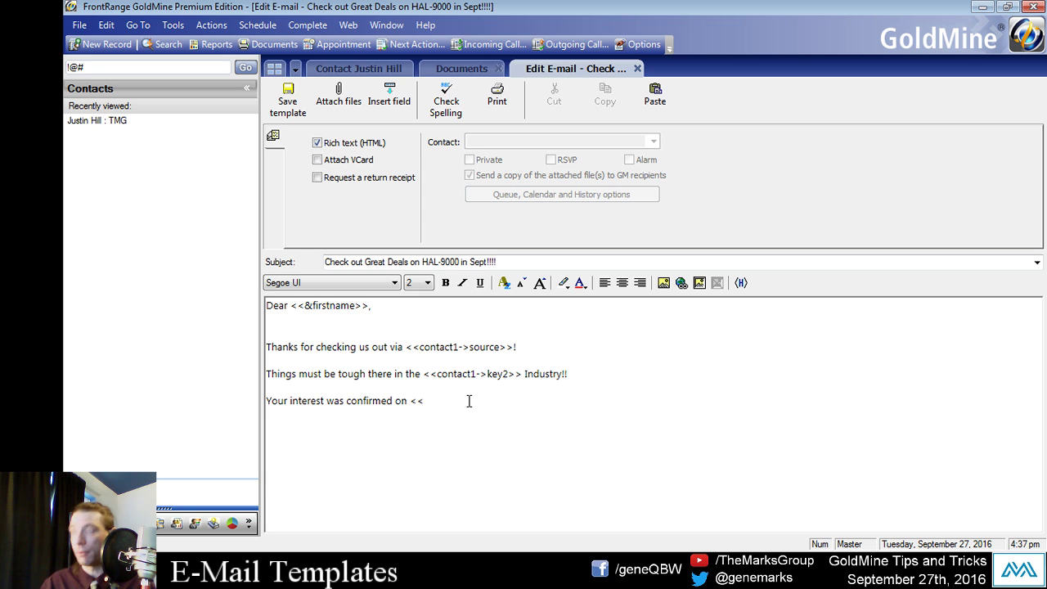
{"action": "type", "text": "contact2->ustep1"}
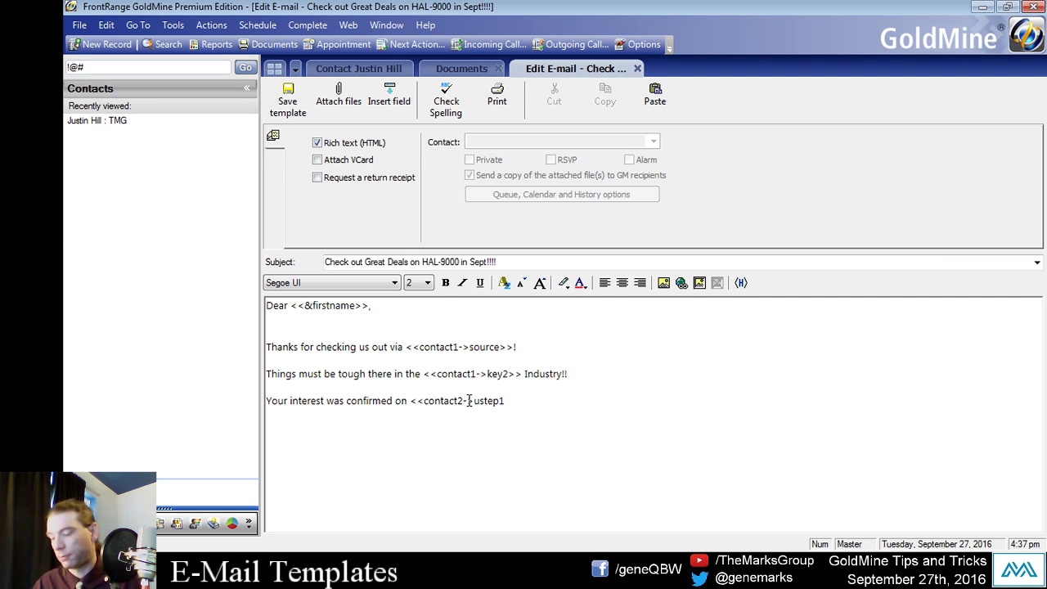
{"action": "type", "text": "!!"}
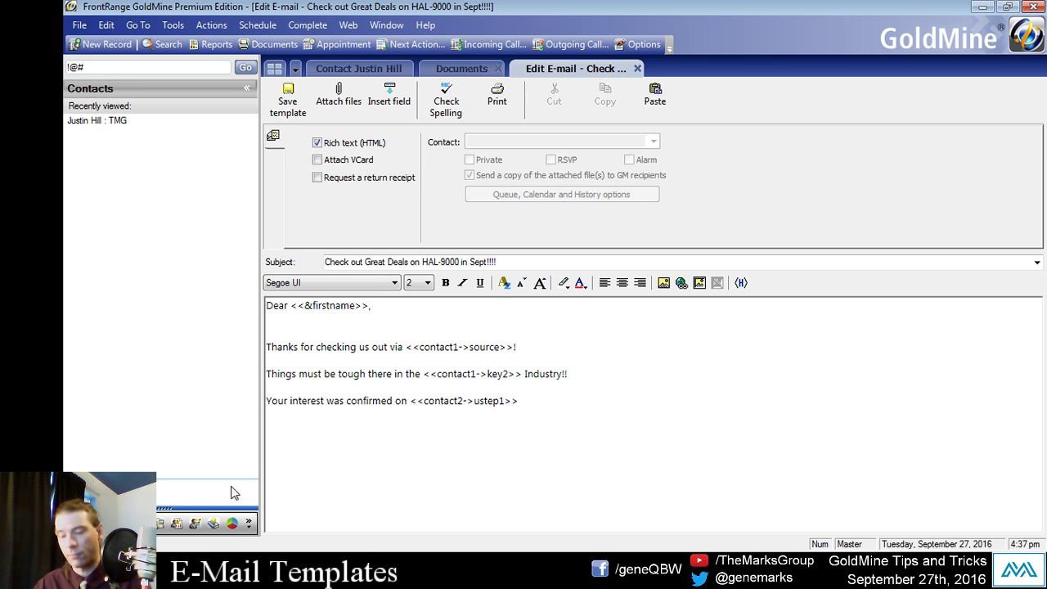
{"action": "left_click", "coordinate": [288, 109]}
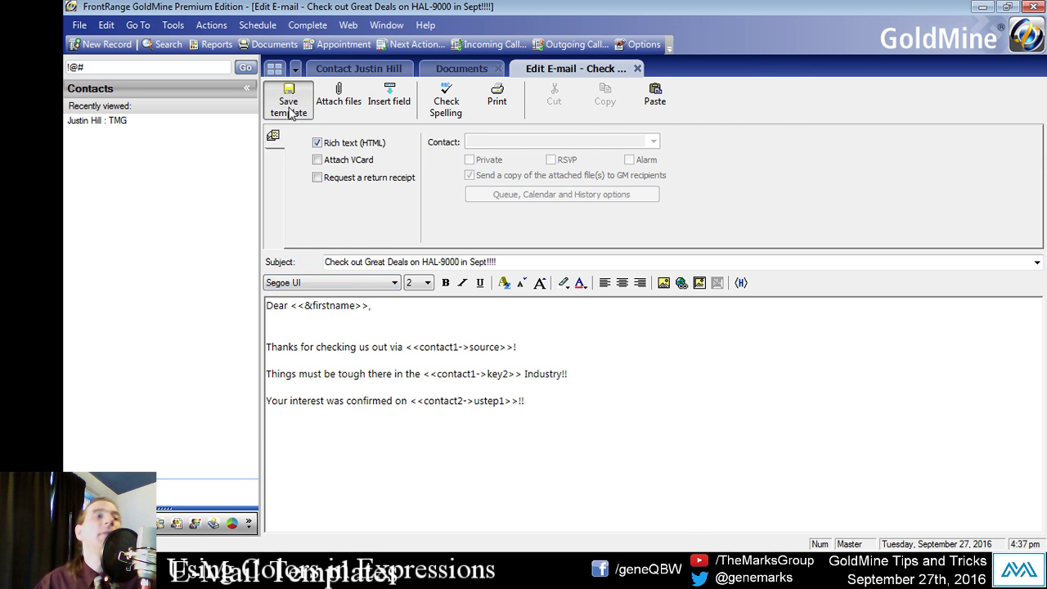
Step: Reopen the HAL-9000 template from the document templates to check its merge field lines, and save it again
{"action": "left_click", "coordinate": [358, 69]}
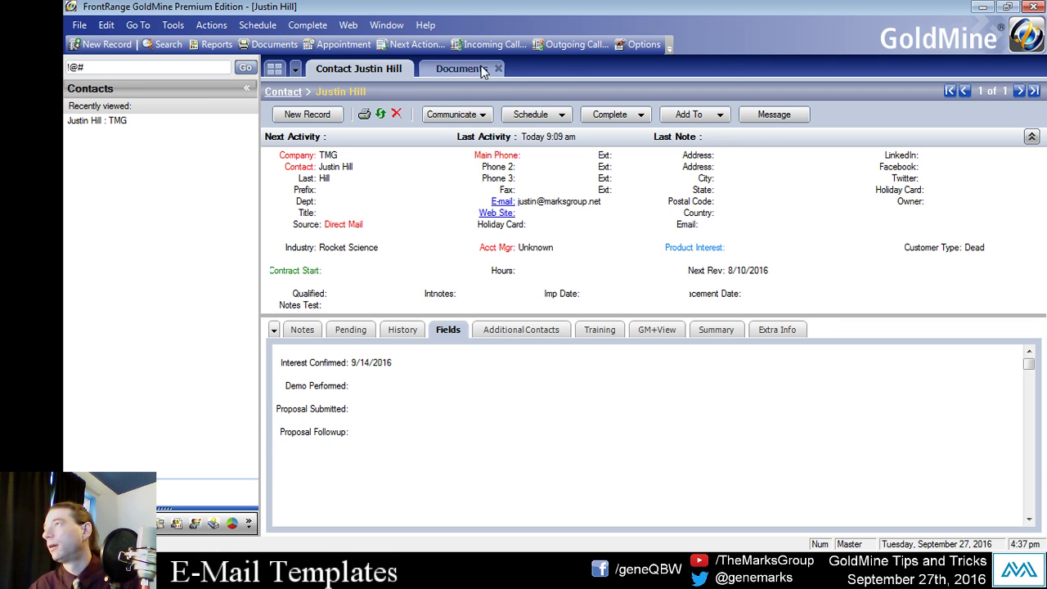
{"action": "left_click", "coordinate": [482, 71]}
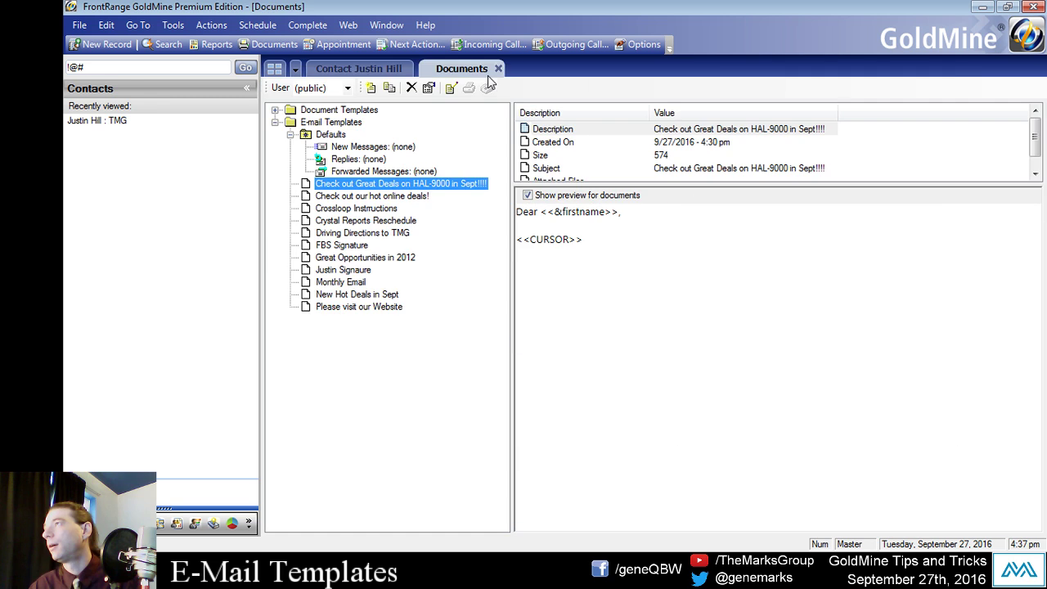
{"action": "right_click", "coordinate": [377, 187]}
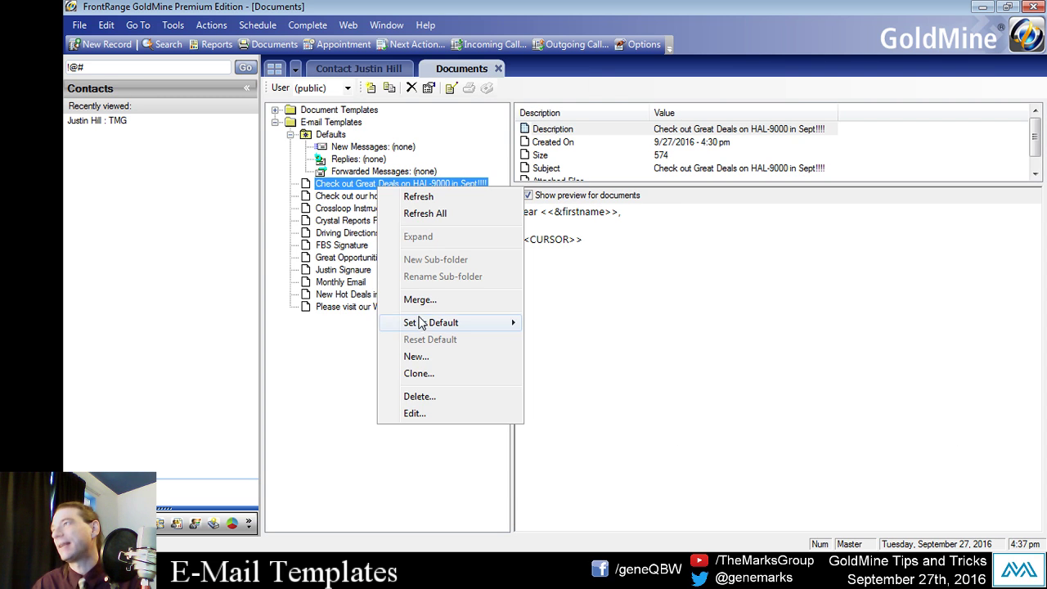
{"action": "left_click", "coordinate": [416, 416]}
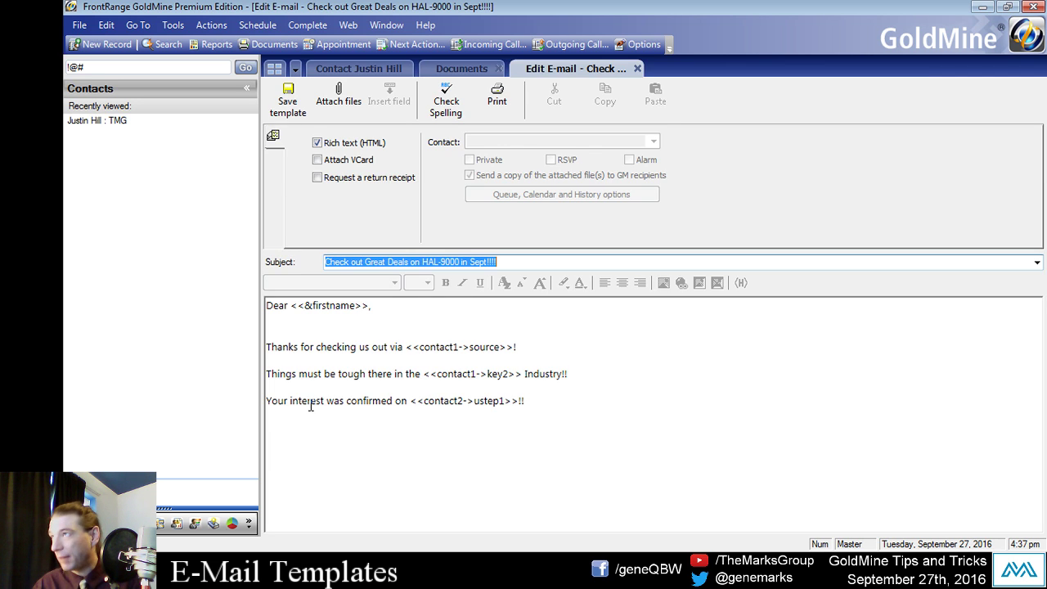
{"action": "left_click", "coordinate": [385, 346]}
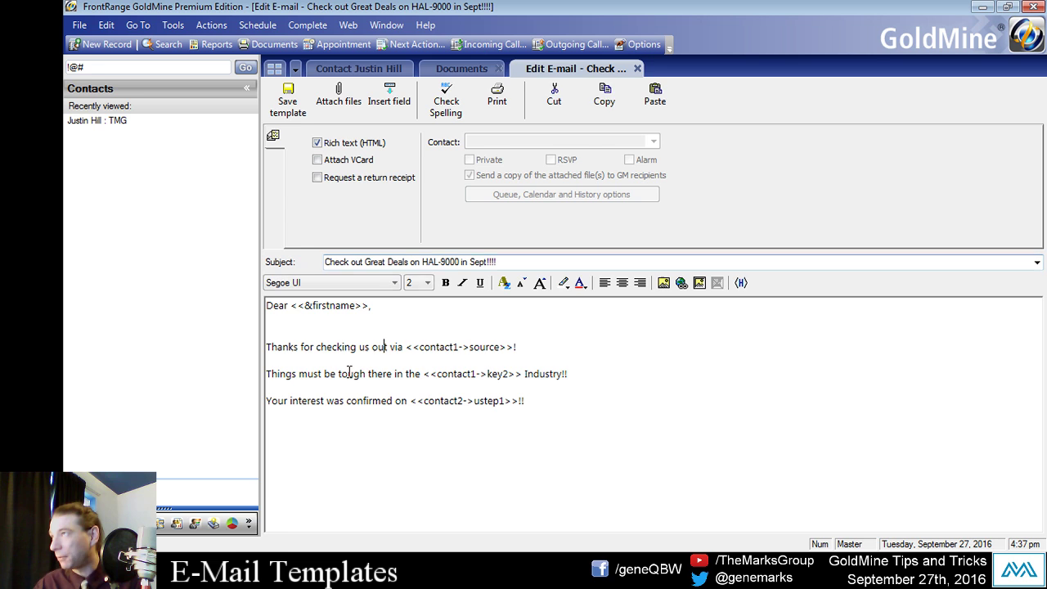
{"action": "left_click", "coordinate": [295, 119]}
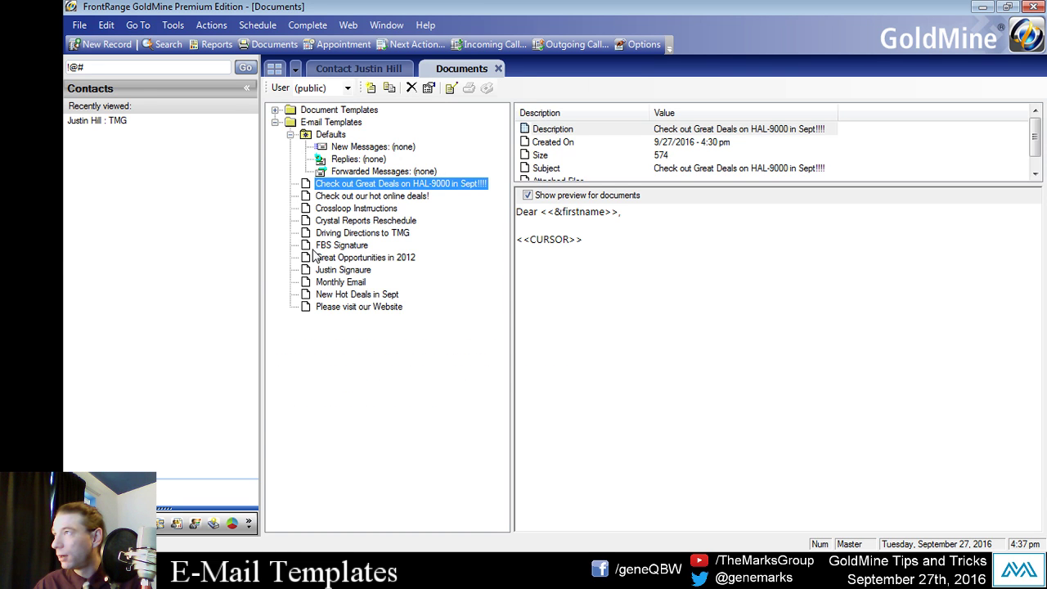
Step: Refresh the HAL-9000 template's preview by switching between templates, and close the document templates
{"action": "left_click", "coordinate": [345, 210]}
{"action": "left_click", "coordinate": [352, 197]}
{"action": "left_click", "coordinate": [340, 270]}
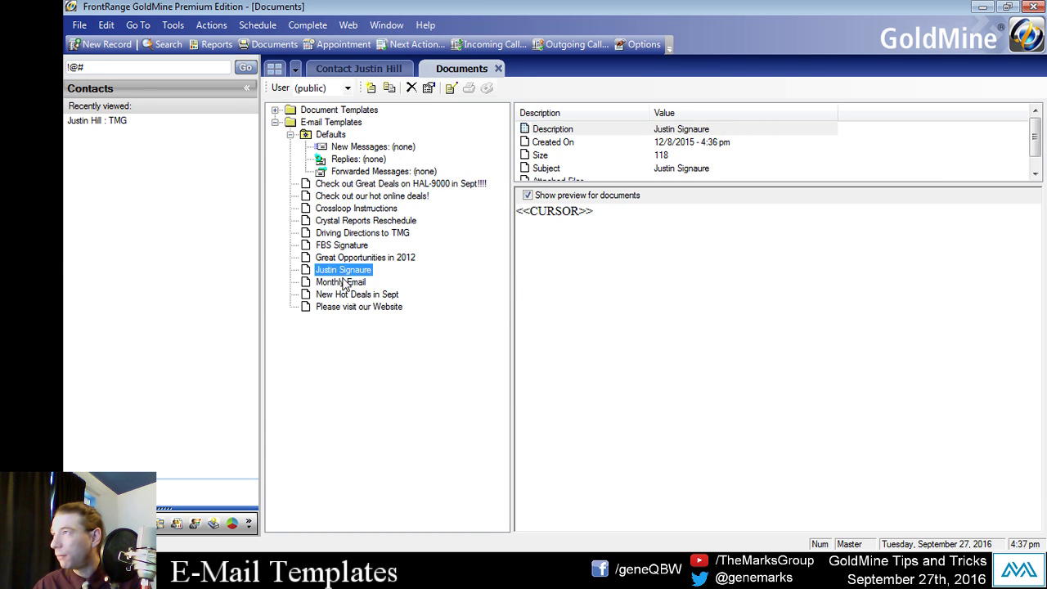
{"action": "left_click", "coordinate": [360, 184]}
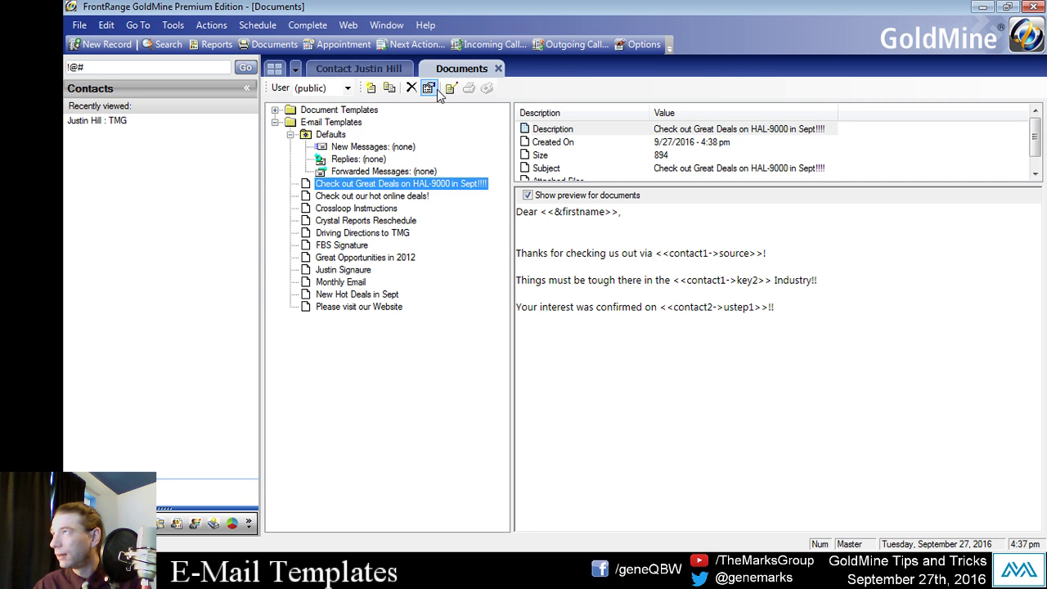
{"action": "left_click", "coordinate": [498, 69]}
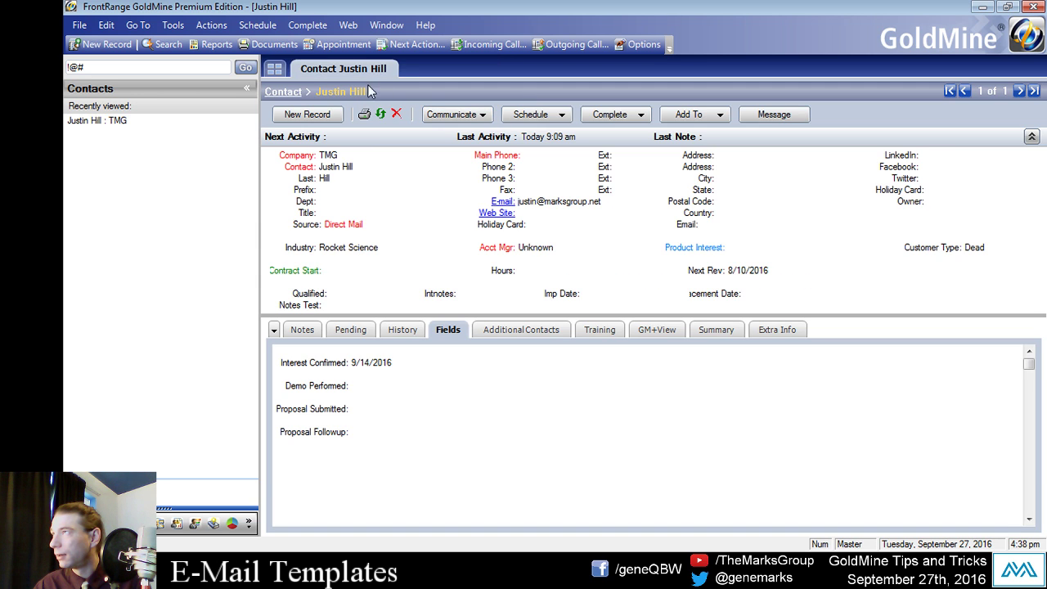
Step: Test the template "Check out Great Deals on HAL-9000 in Sept!!!!" in a new e-mail to the contact, and discard the message without saving a draft
{"action": "left_click", "coordinate": [501, 203]}
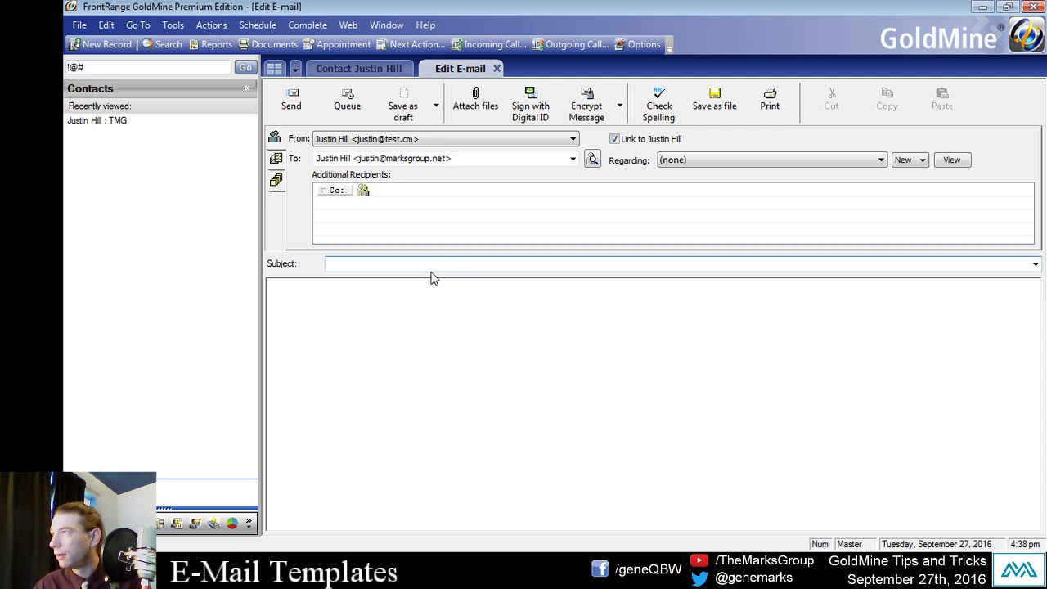
{"action": "left_click", "coordinate": [1034, 263]}
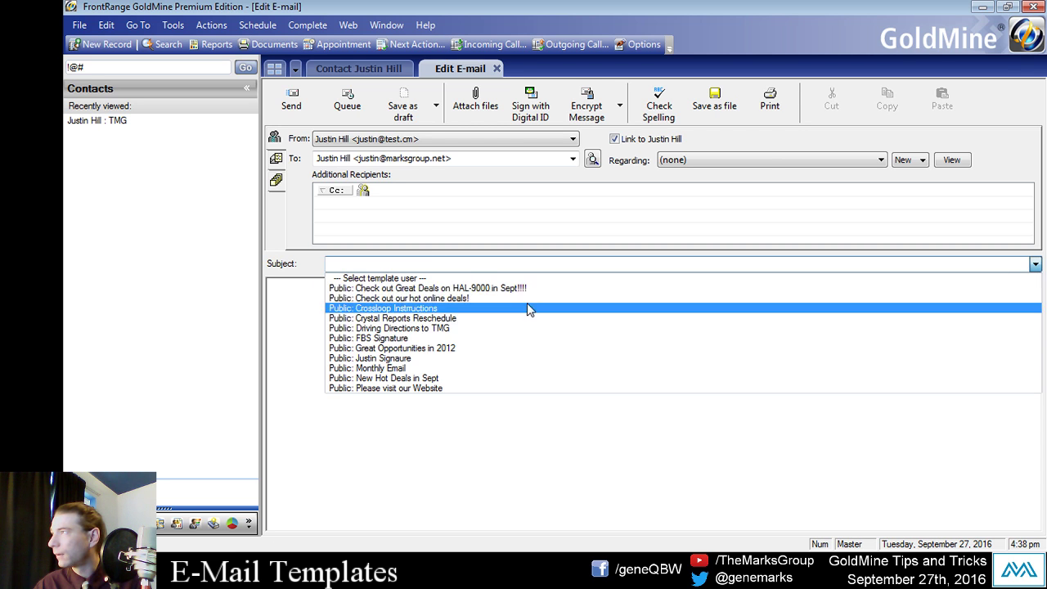
{"action": "left_click", "coordinate": [451, 289]}
{"action": "left_click", "coordinate": [398, 319]}
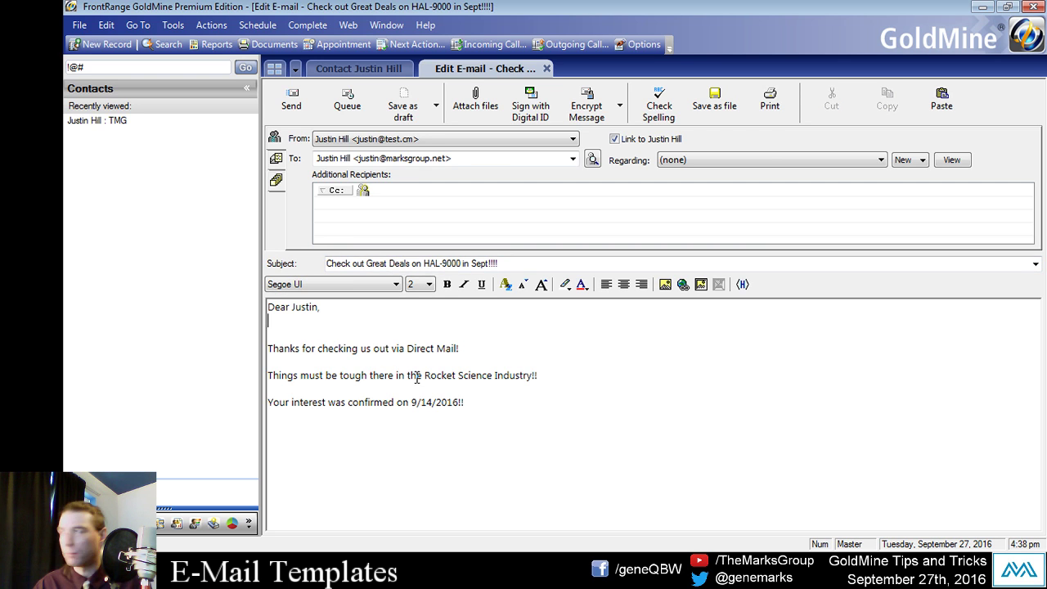
{"action": "left_click", "coordinate": [546, 69]}
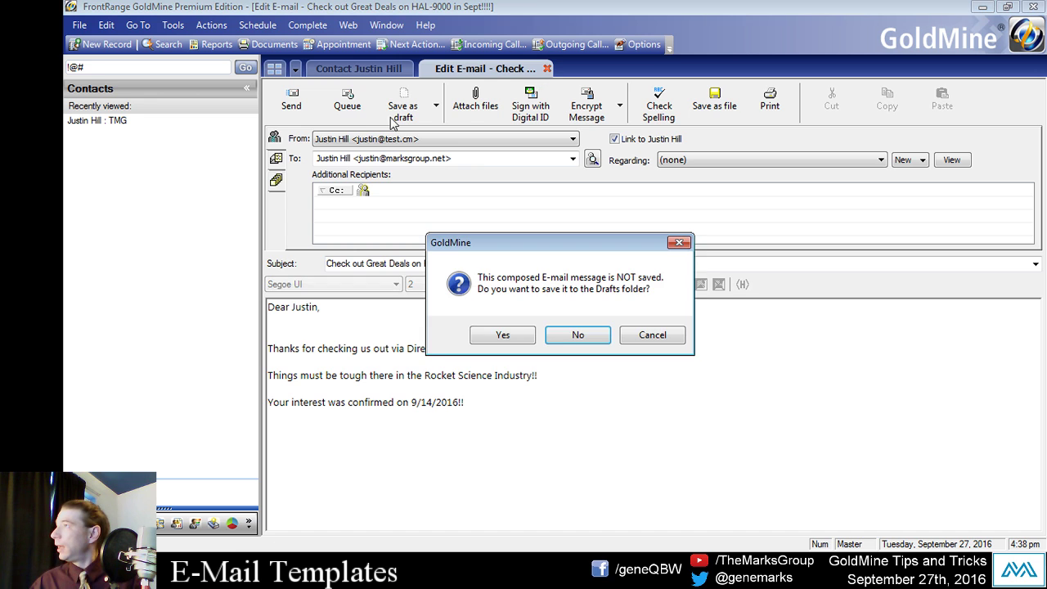
{"action": "left_click", "coordinate": [598, 336]}
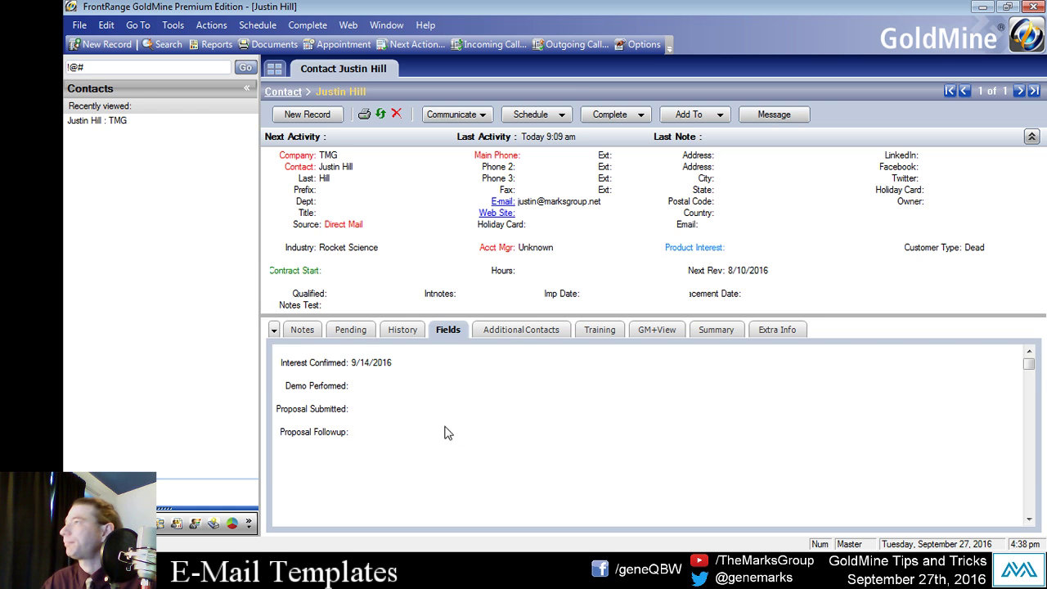
Step: Open the document templates and examine the default e-mail template entries for new messages, replies and forwarded messages
{"action": "left_click", "coordinate": [145, 26]}
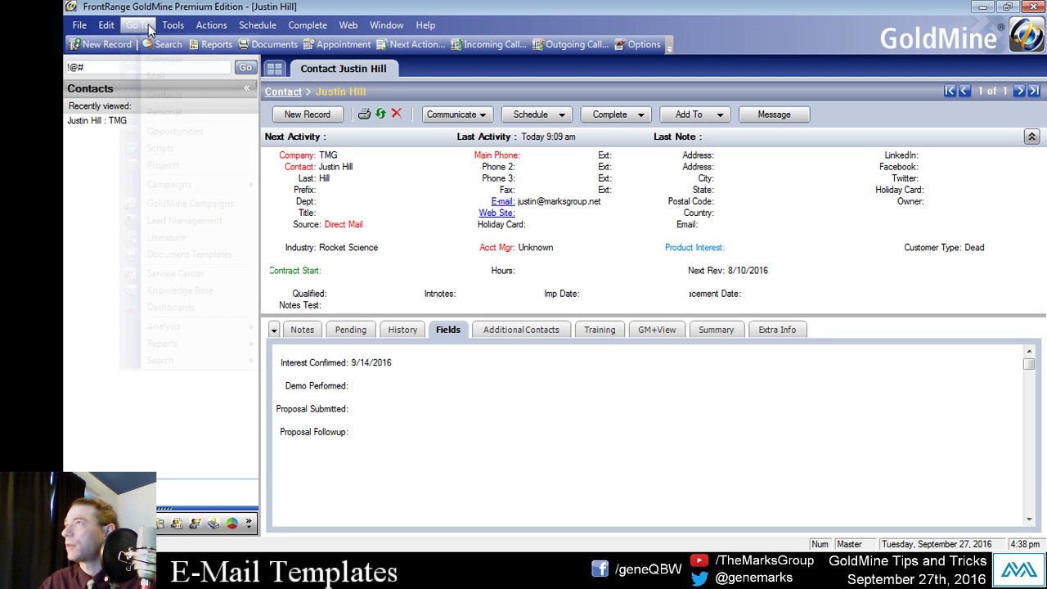
{"action": "left_click", "coordinate": [210, 255]}
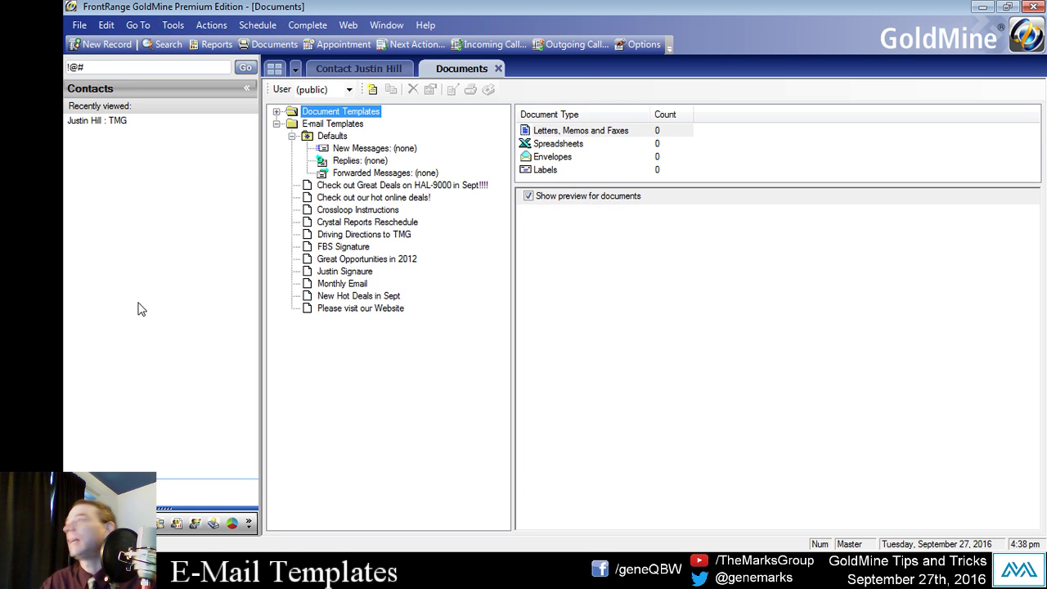
{"action": "left_click", "coordinate": [331, 123]}
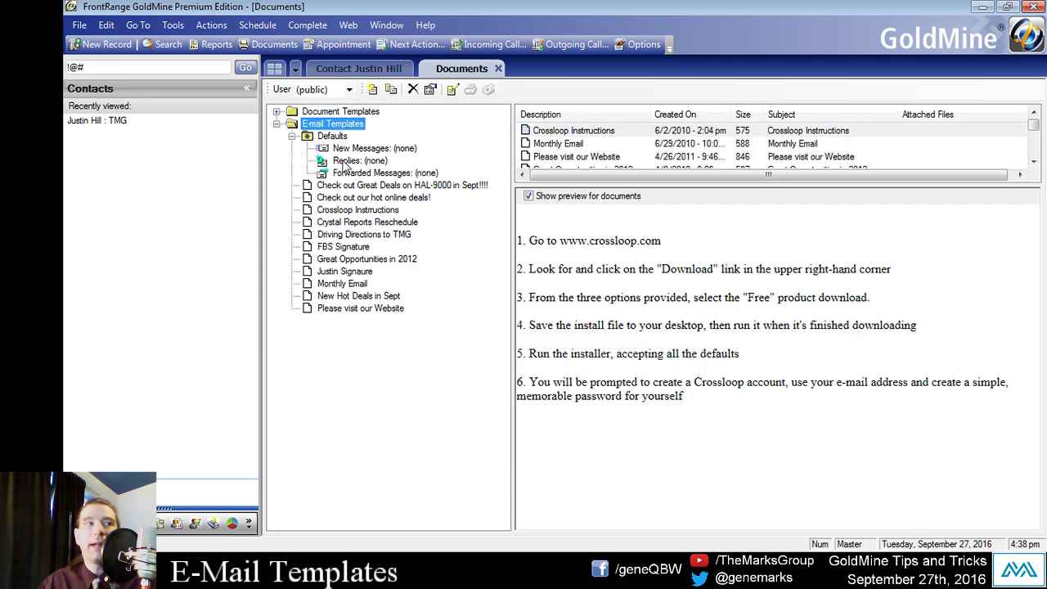
{"action": "left_click", "coordinate": [361, 159]}
{"action": "left_click", "coordinate": [357, 175]}
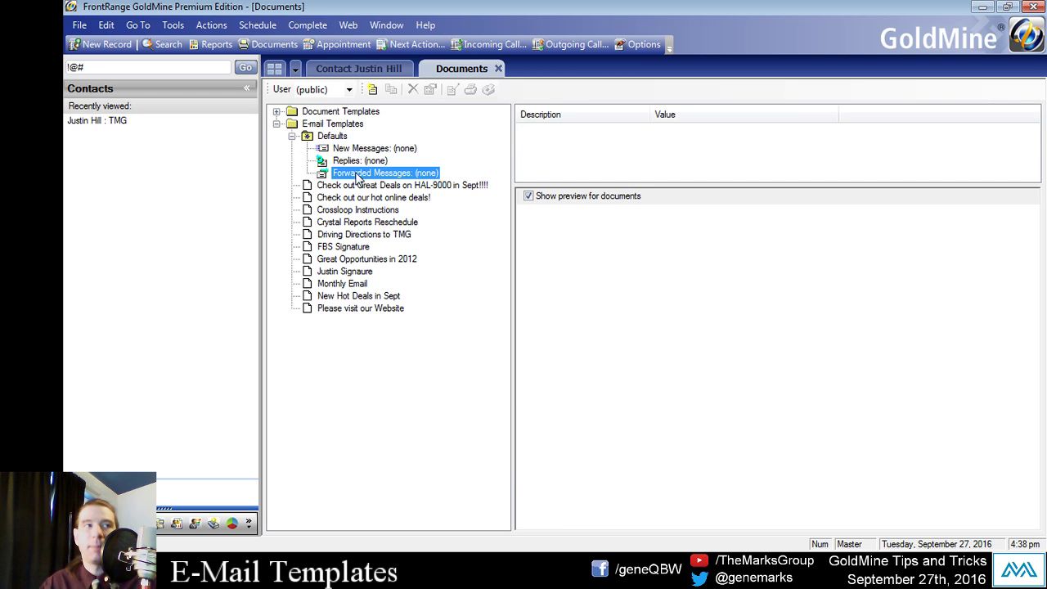
{"action": "left_click", "coordinate": [360, 161]}
{"action": "left_click", "coordinate": [368, 148]}
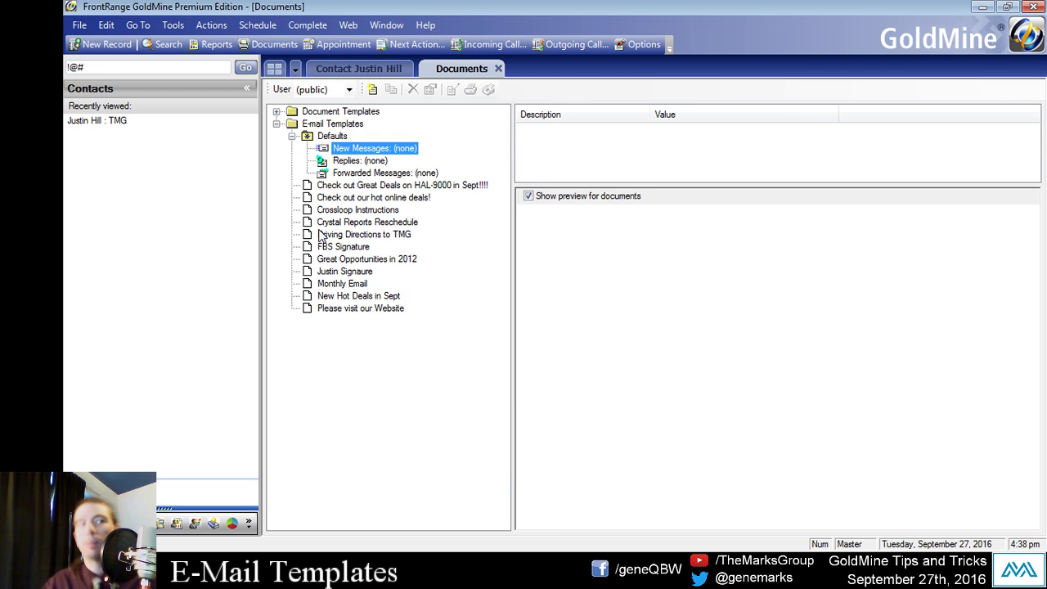
{"action": "left_click", "coordinate": [357, 161]}
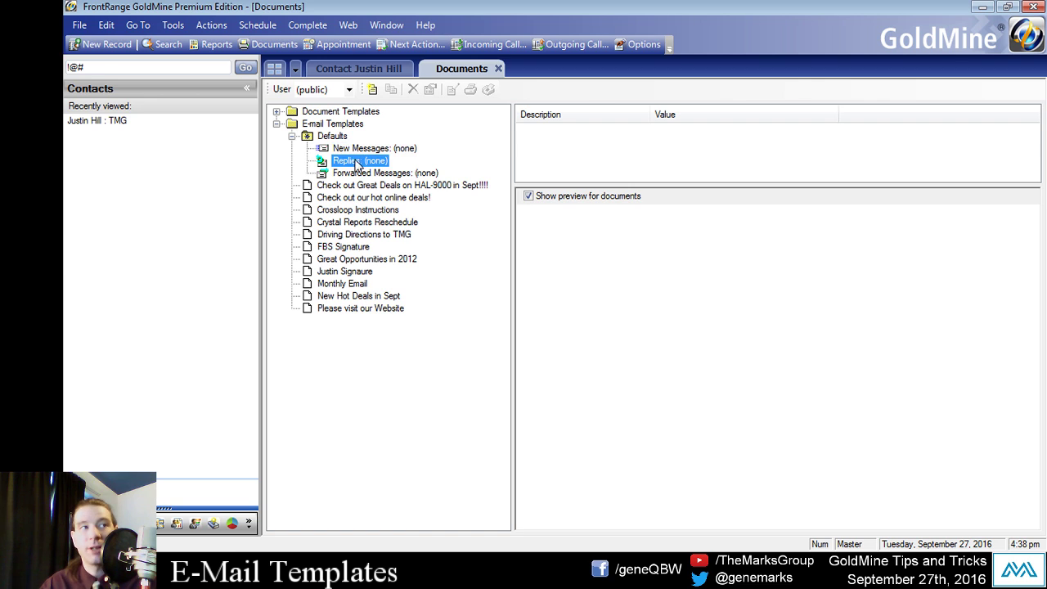
{"action": "left_click", "coordinate": [386, 173]}
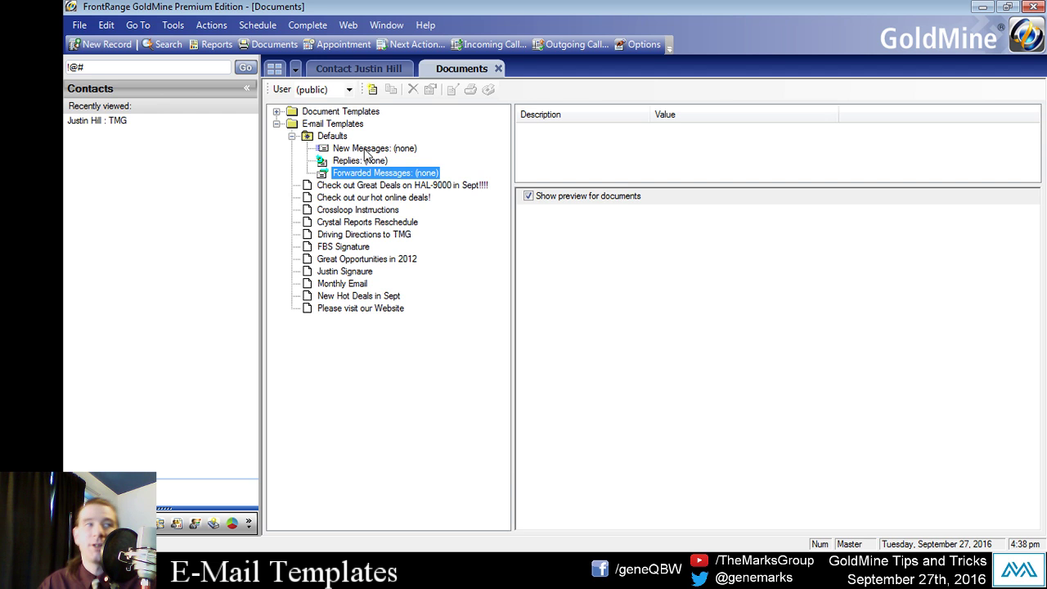
{"action": "left_click", "coordinate": [359, 161]}
{"action": "left_click", "coordinate": [361, 174]}
{"action": "left_click", "coordinate": [362, 149]}
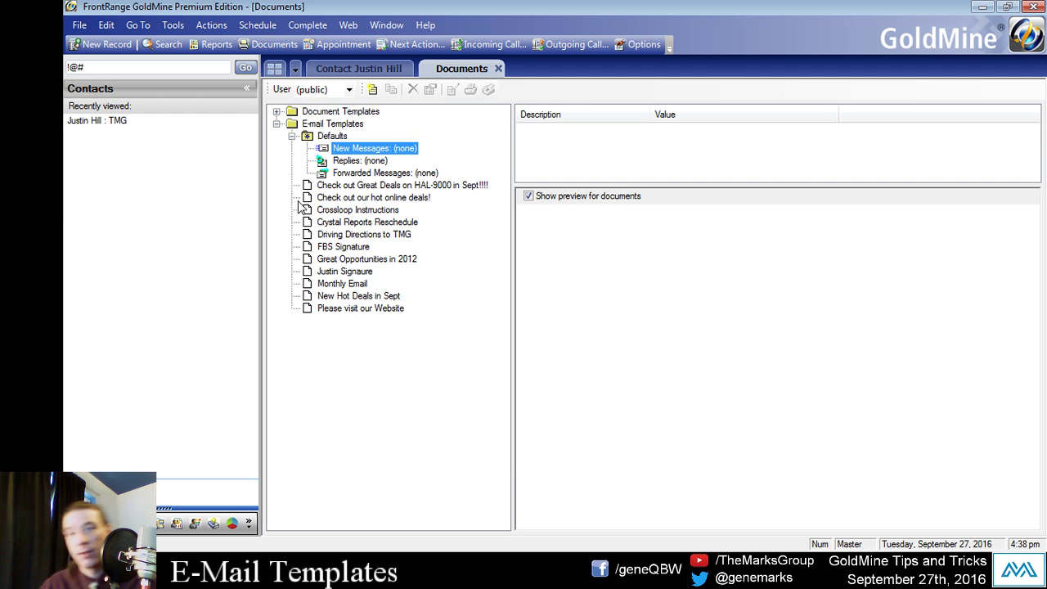